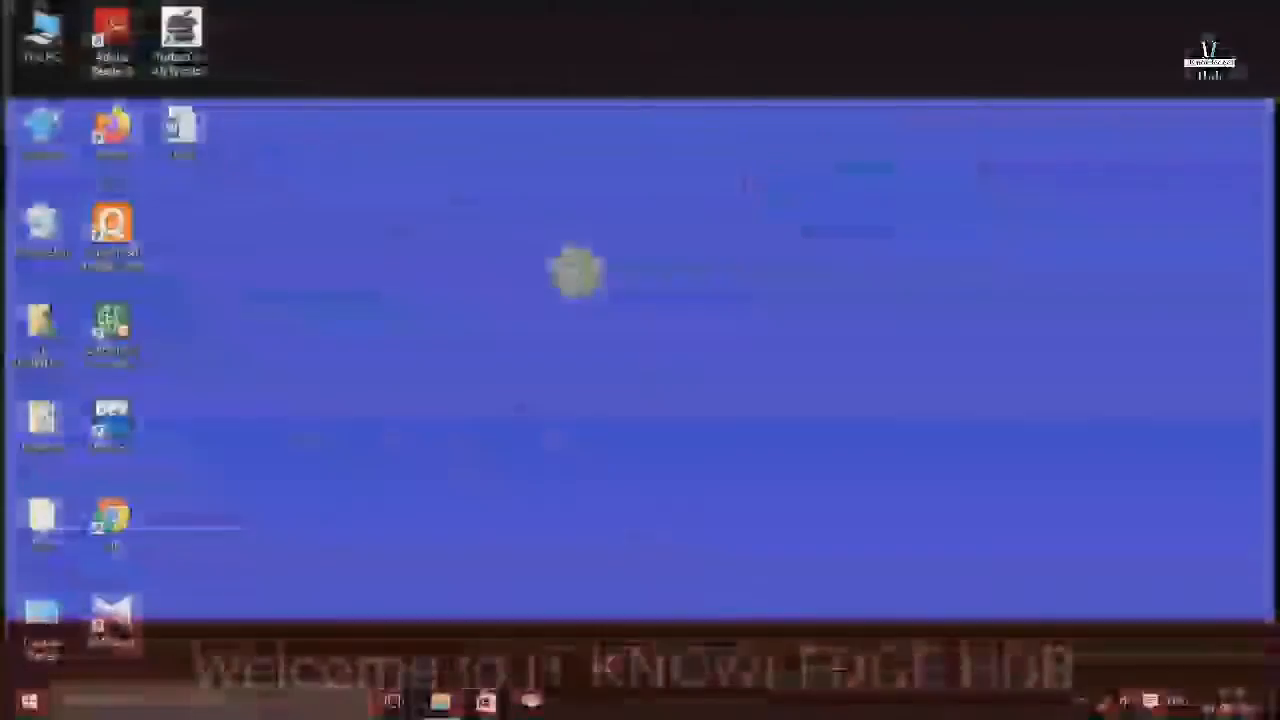
pyautogui.rightClick(531, 209)
pyautogui.click(564, 254)
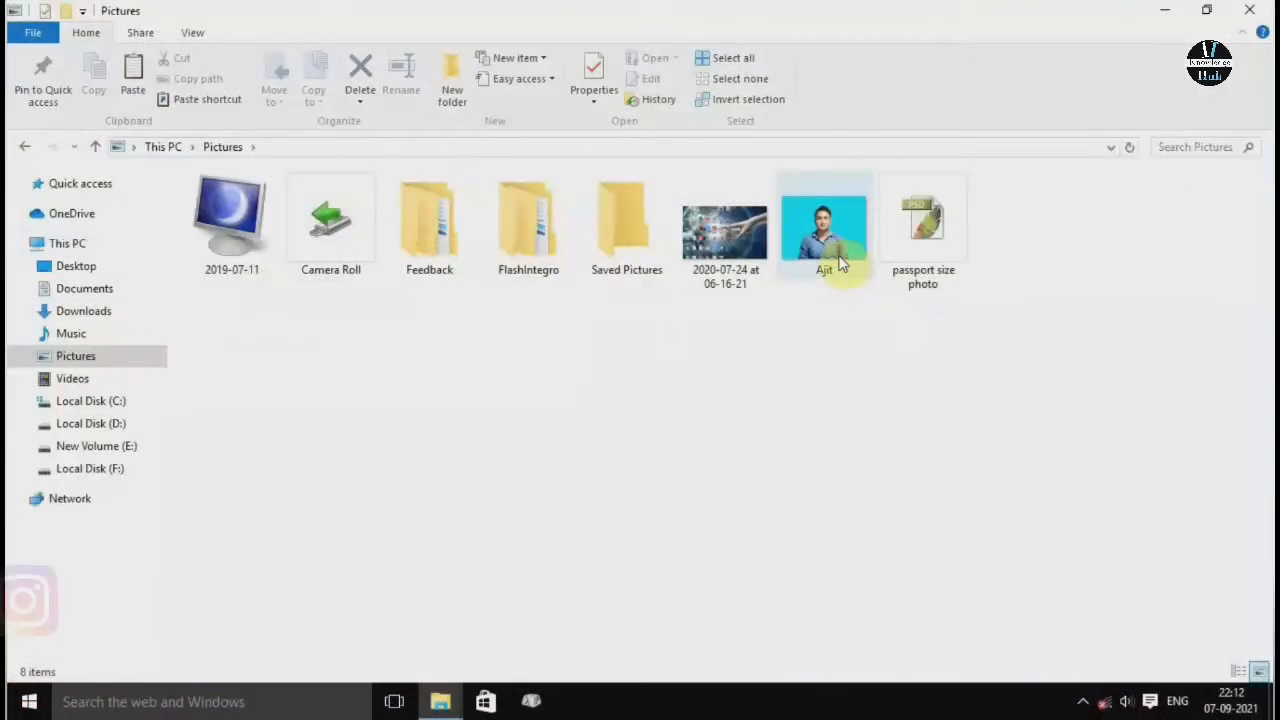
# - Check the file size of the portrait JPG in the Pictures folder through its properties
pyautogui.click(838, 264)
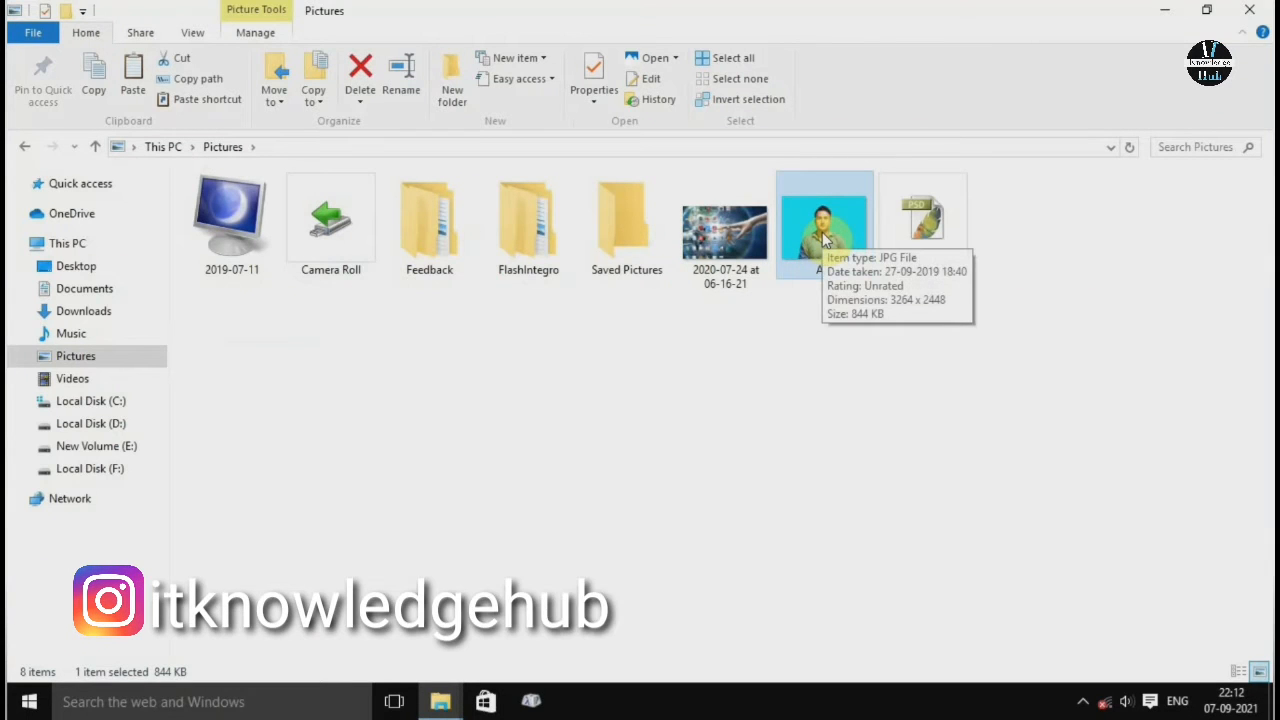
pyautogui.rightClick(824, 238)
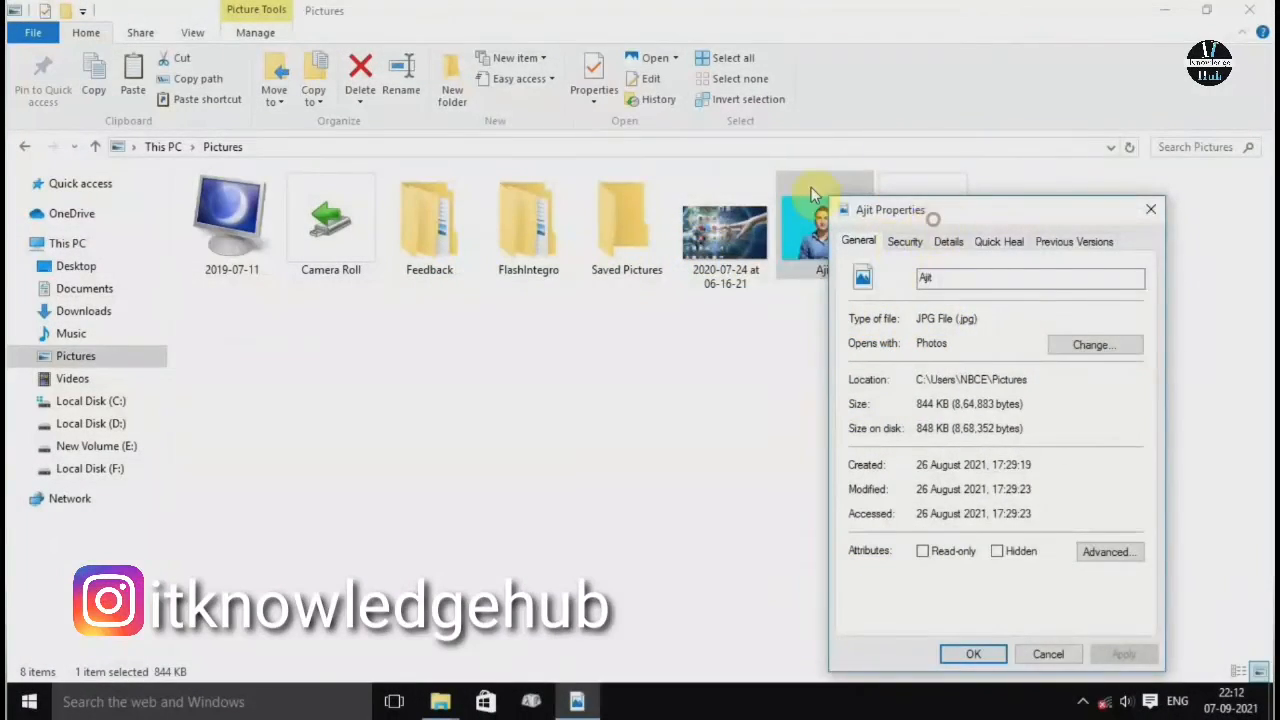
pyautogui.moveTo(935, 212); pyautogui.dragTo(555, 133)
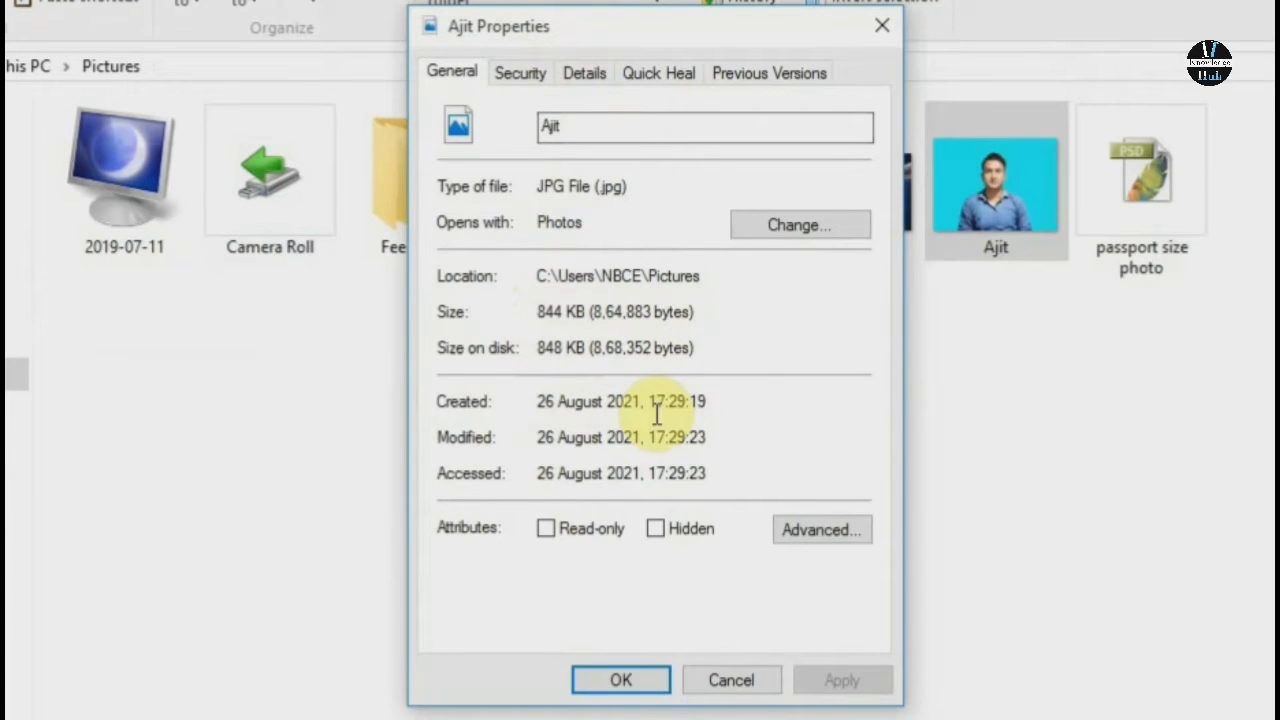
pyautogui.click(892, 27)
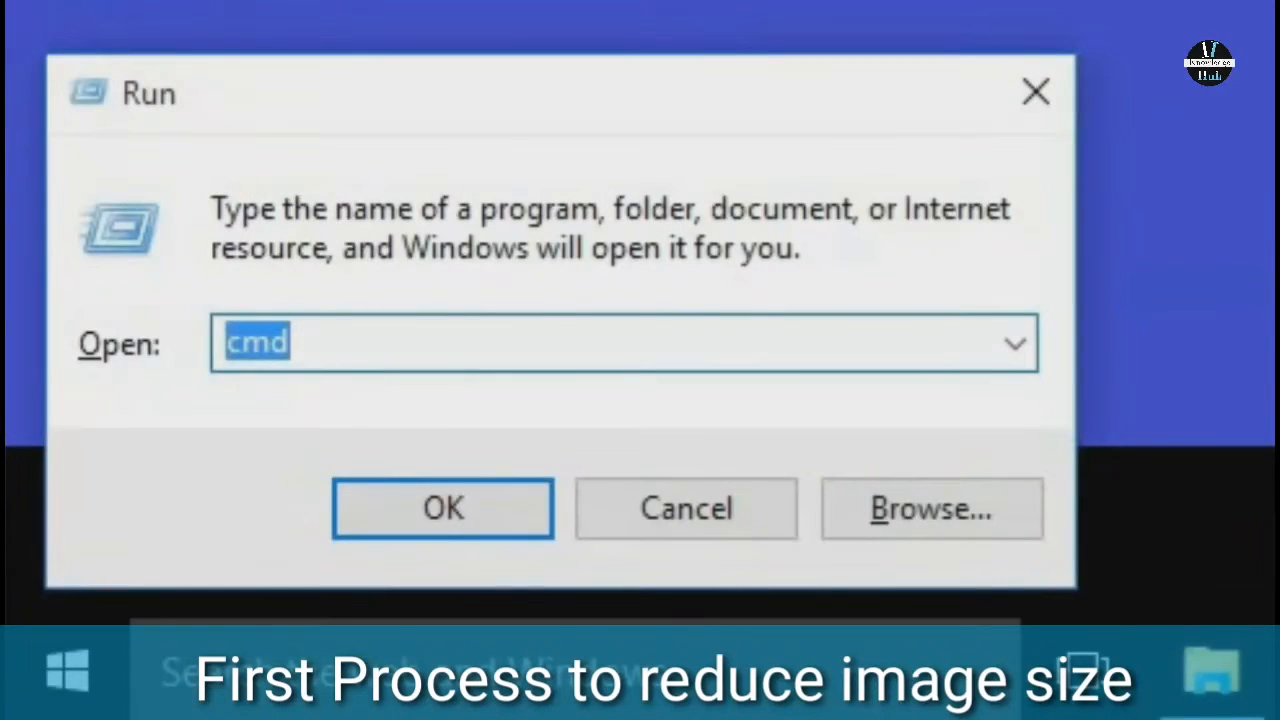
# - Launch PowerPoint with the Run command powerpnt and create a blank presentation with its title and subtitle placeholders deleted
pyautogui.write('pow')
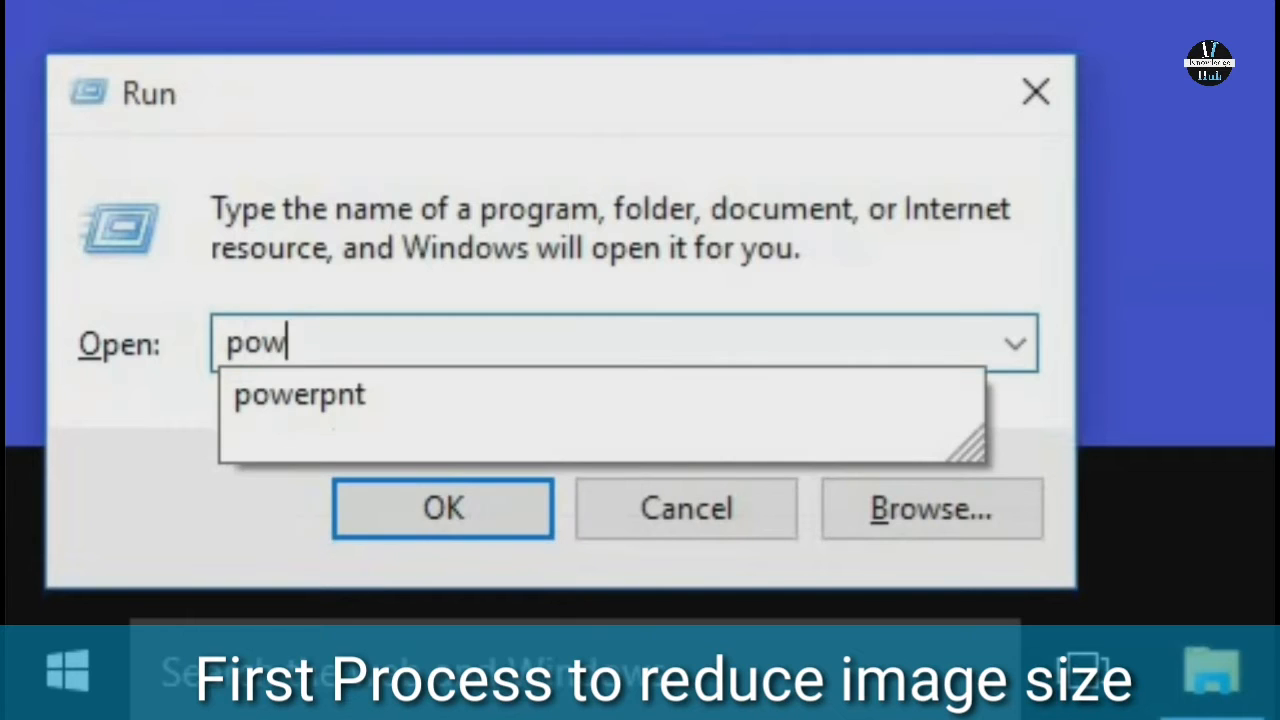
pyautogui.write('erpnt')
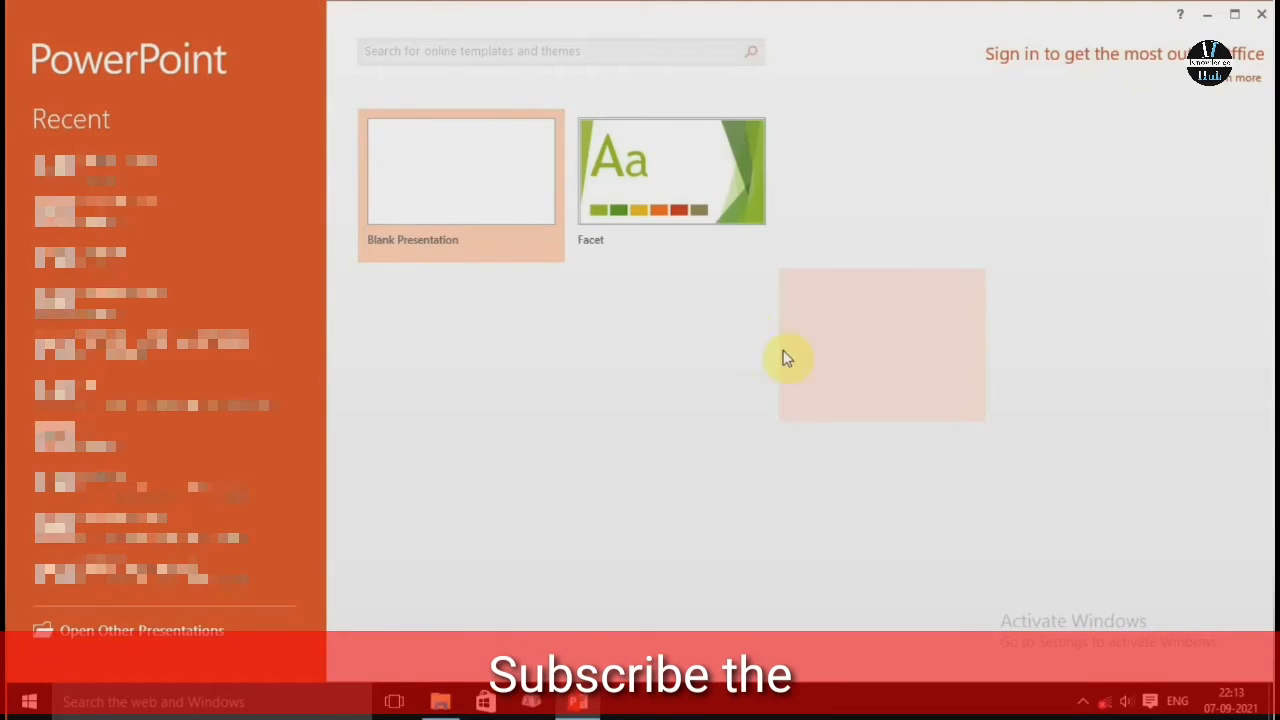
pyautogui.click(430, 190)
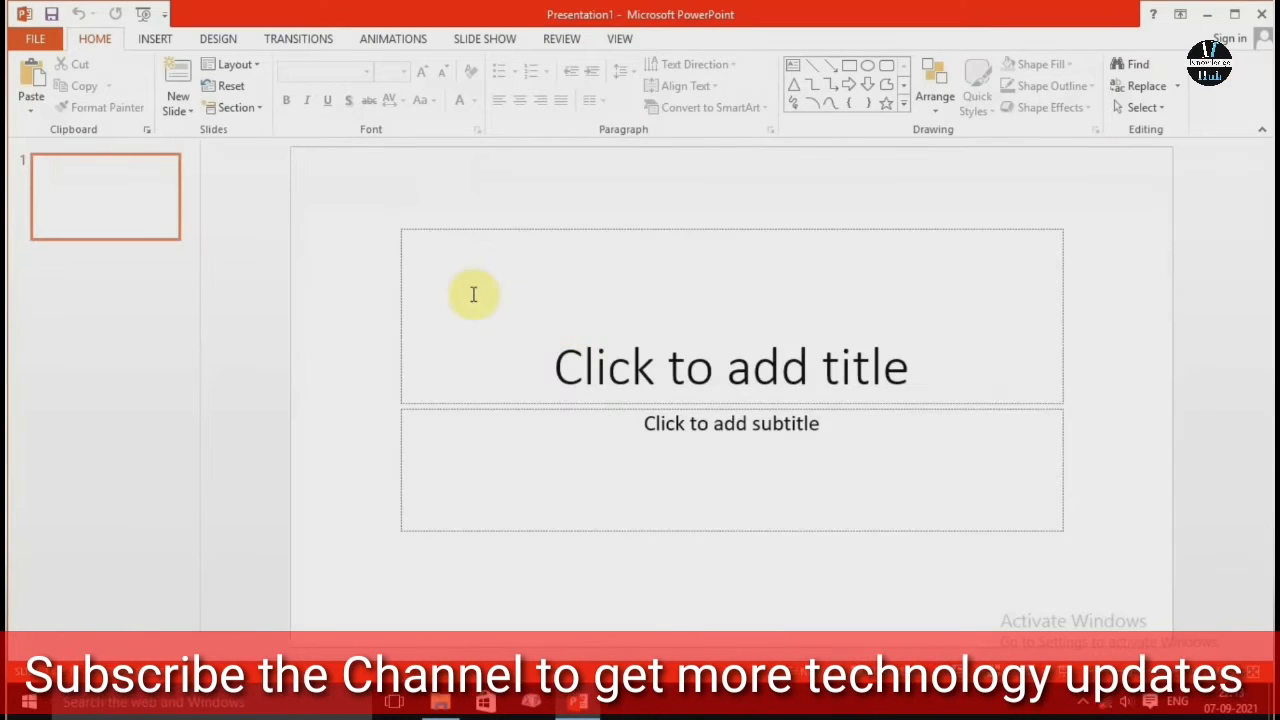
pyautogui.moveTo(370, 210); pyautogui.dragTo(1135, 590)
pyautogui.press('Delete')
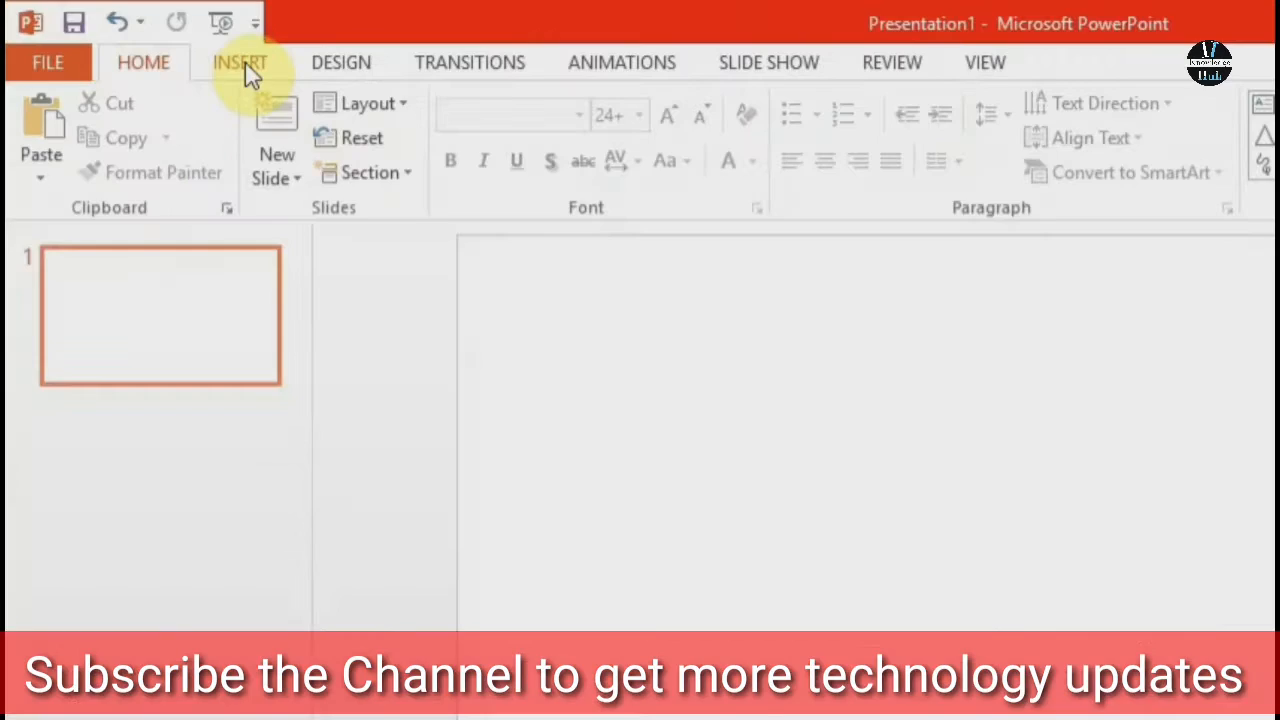
# - Insert the portrait photo from the Pictures folder and move it flush with the slide's left edge
pyautogui.click(246, 68)
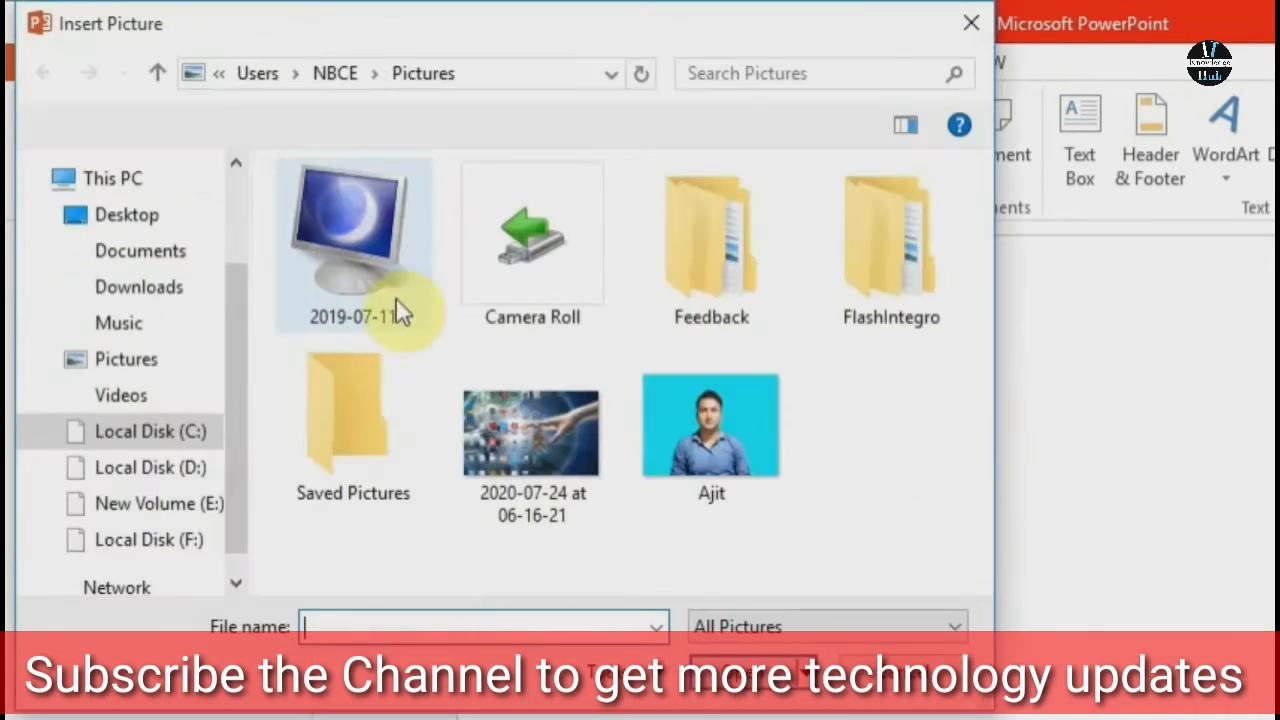
pyautogui.click(687, 433)
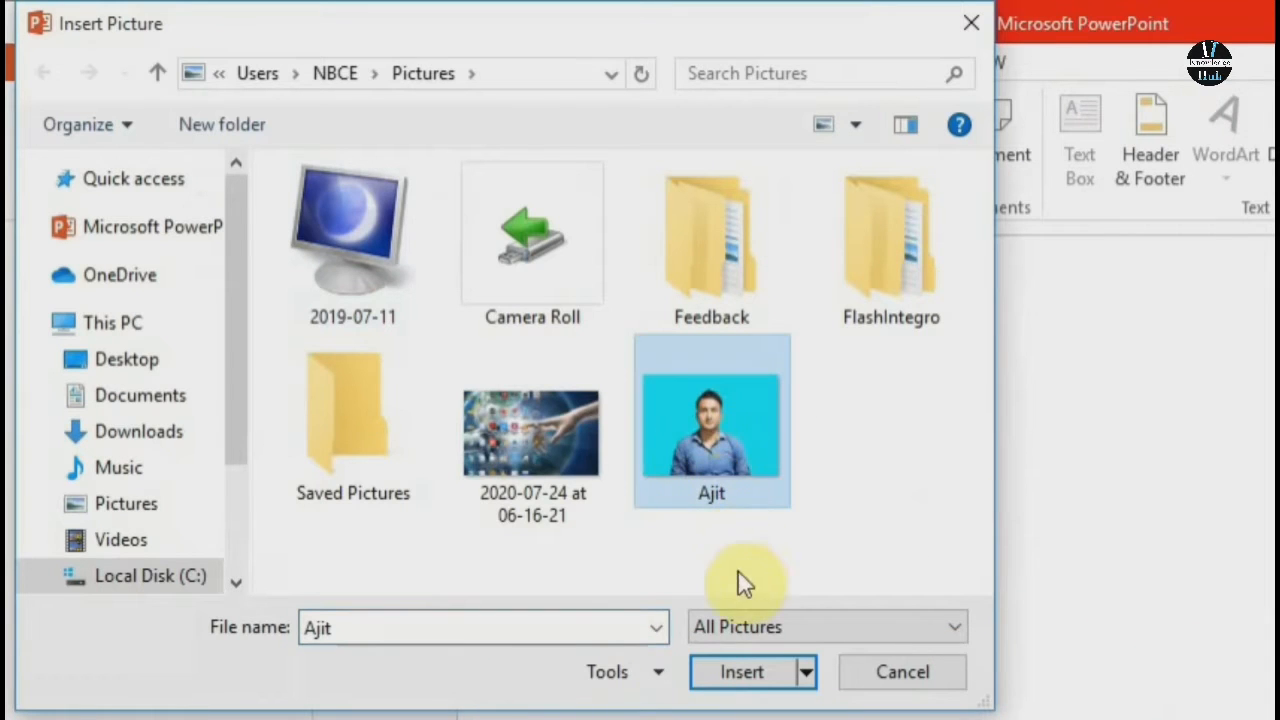
pyautogui.click(735, 673)
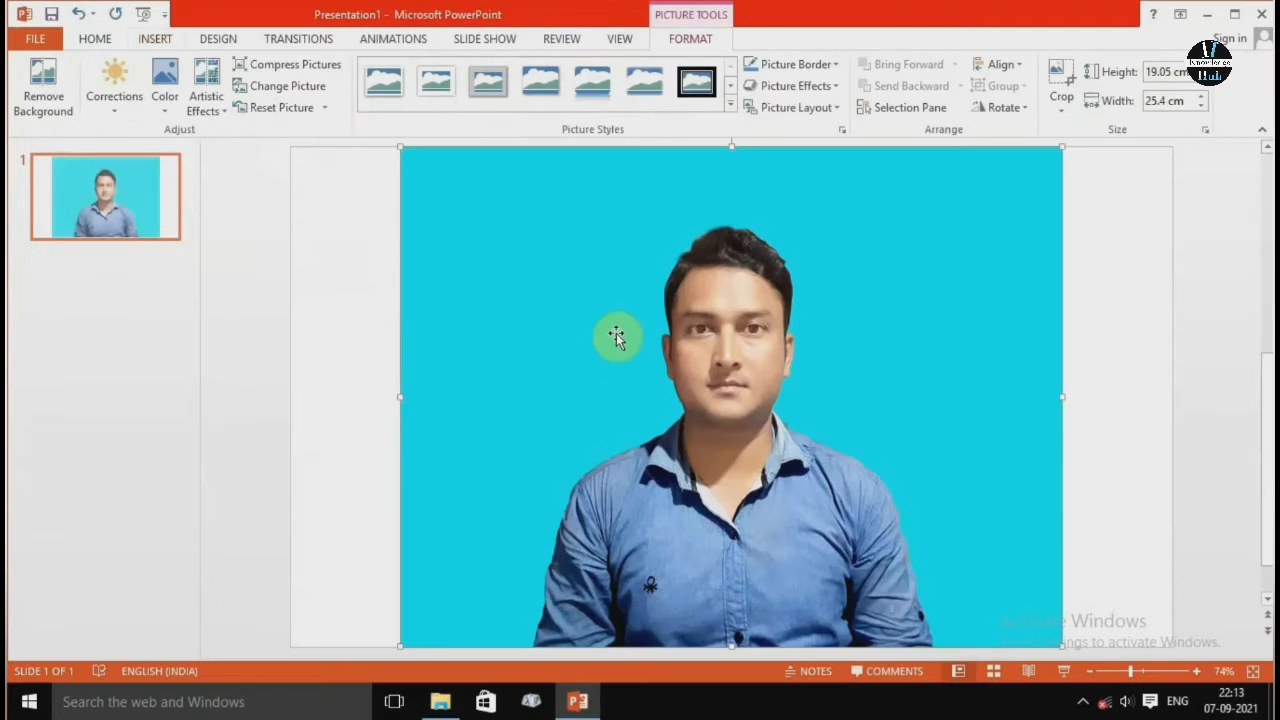
pyautogui.moveTo(630, 342); pyautogui.dragTo(516, 341)
pyautogui.click(1013, 362)
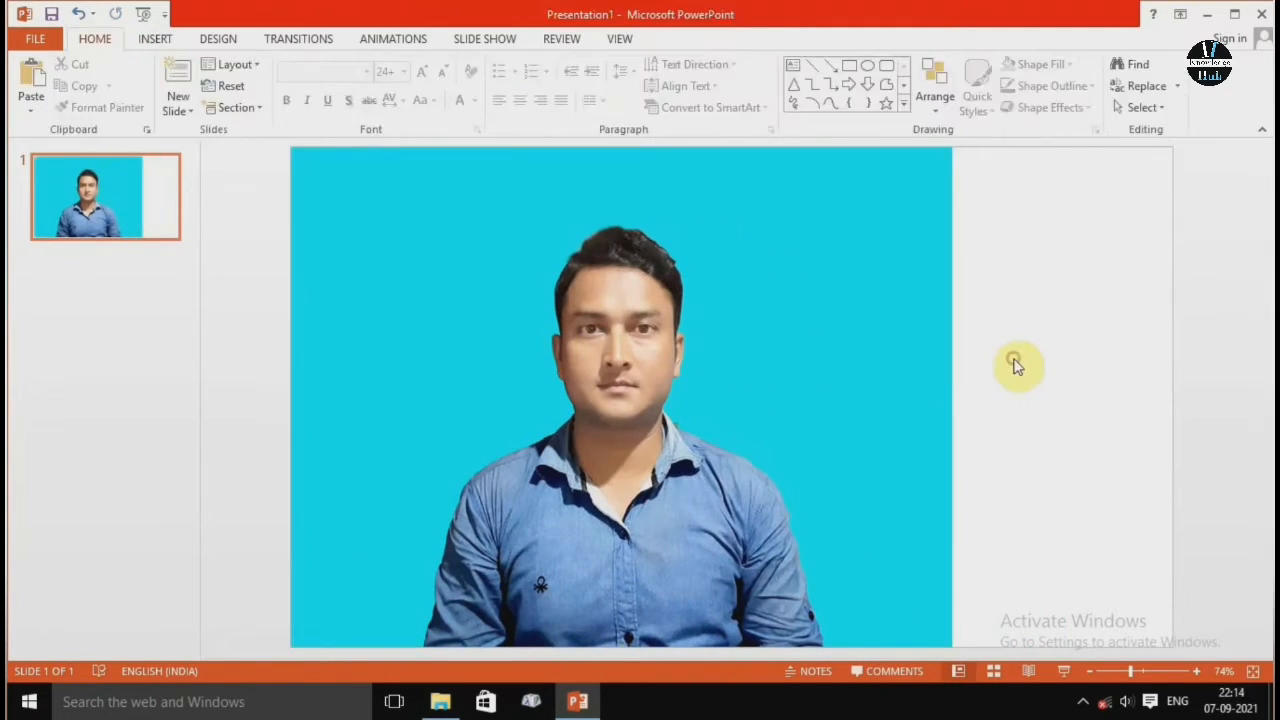
# - Export only the current slide to the Desktop as a JPEG named Photo, and close the presentation without saving it
pyautogui.click(55, 48)
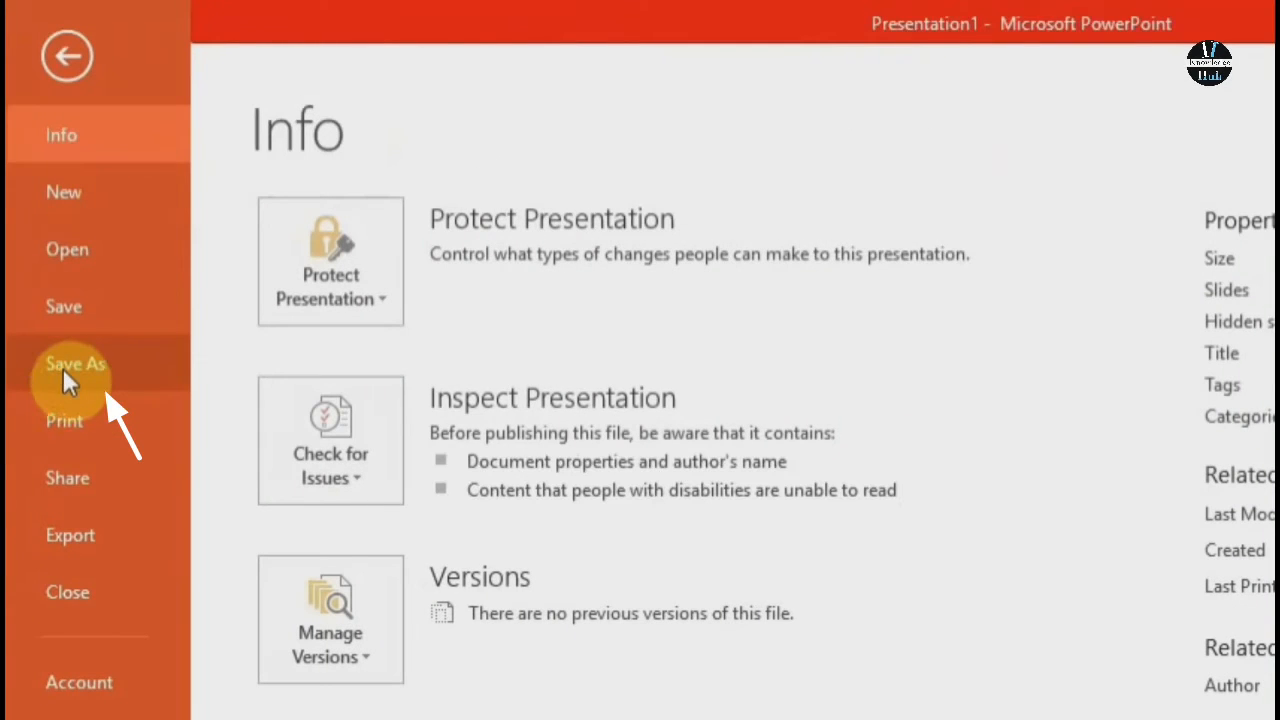
pyautogui.click(49, 365)
pyautogui.click(814, 326)
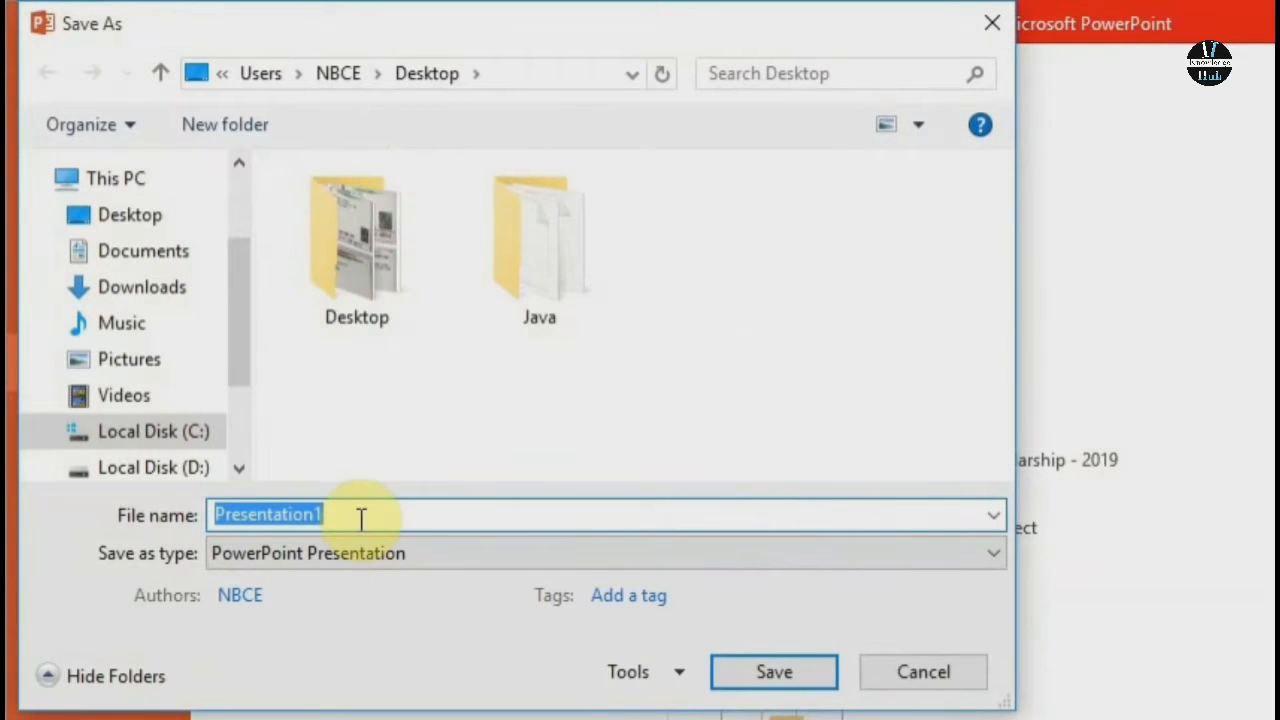
pyautogui.write('Photo')
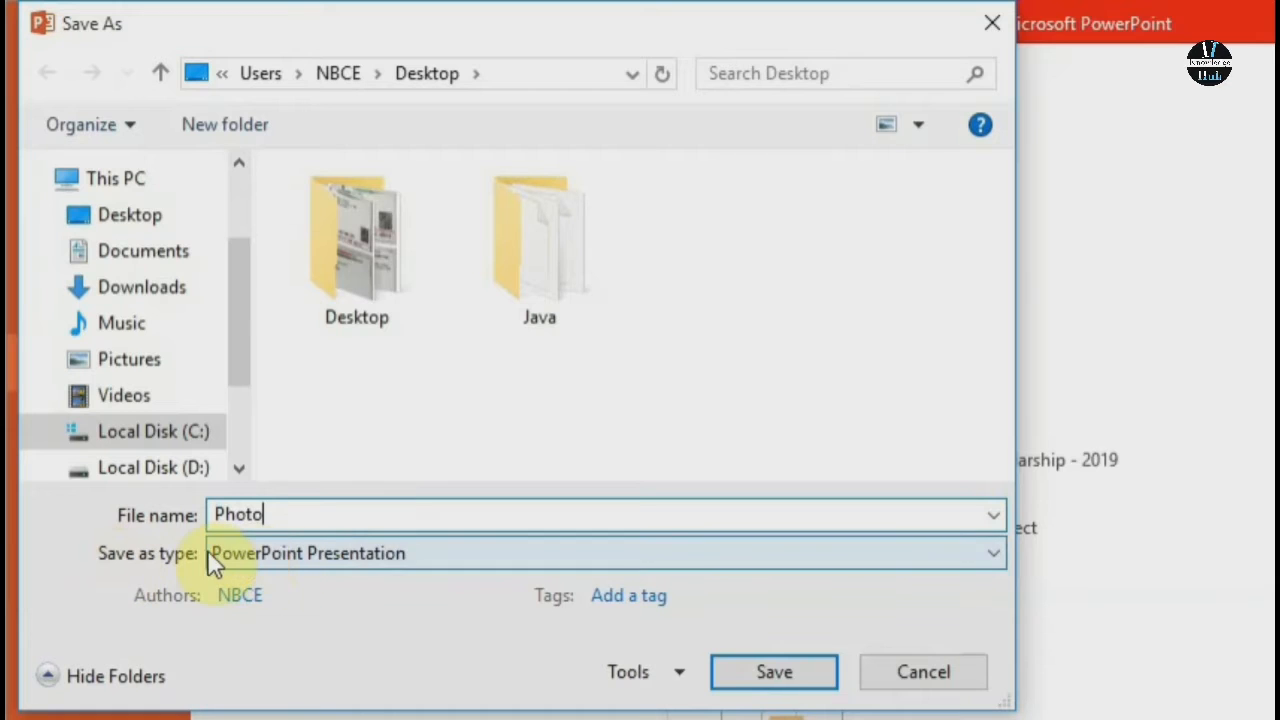
pyautogui.click(252, 553)
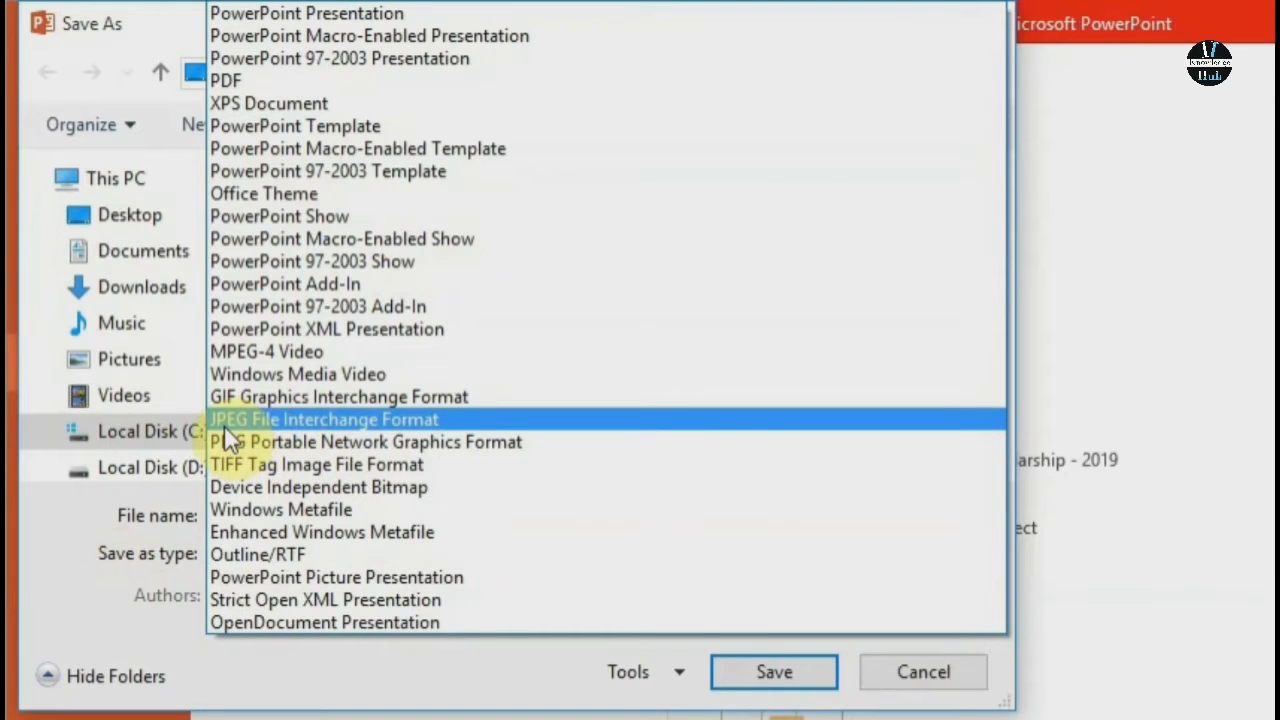
pyautogui.click(457, 420)
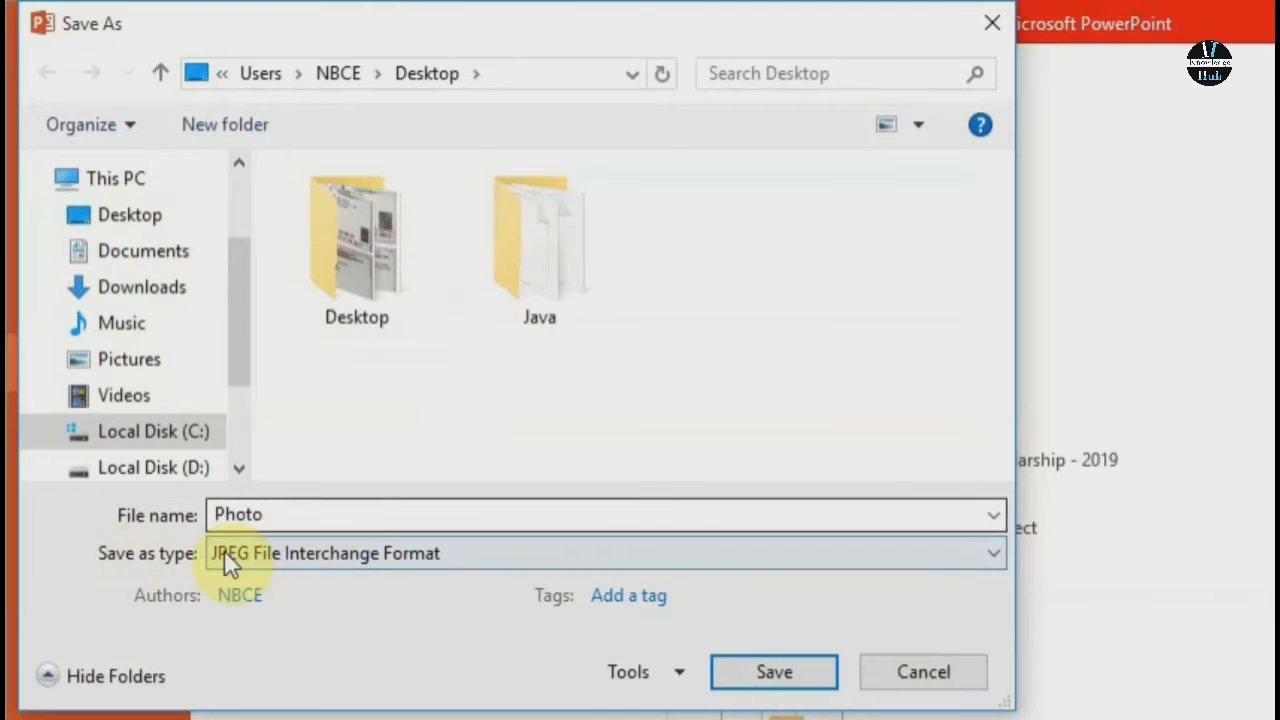
pyautogui.click(776, 672)
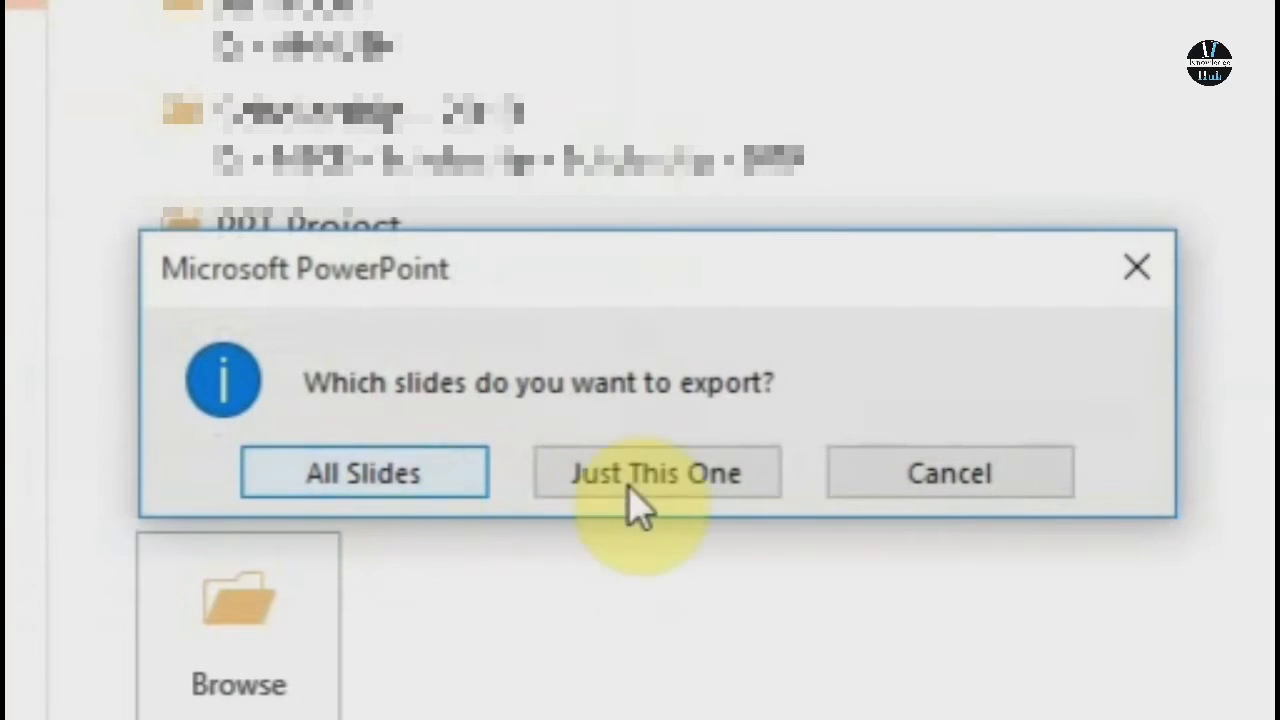
pyautogui.click(658, 478)
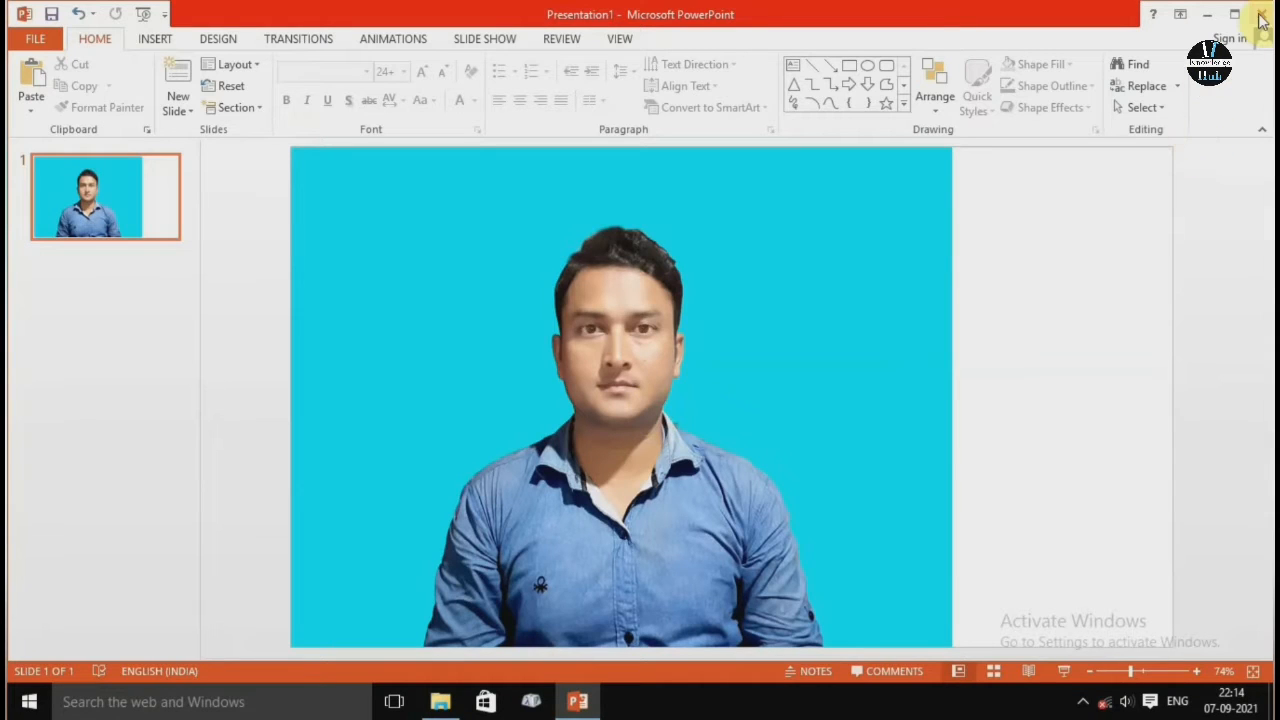
pyautogui.click(1264, 15)
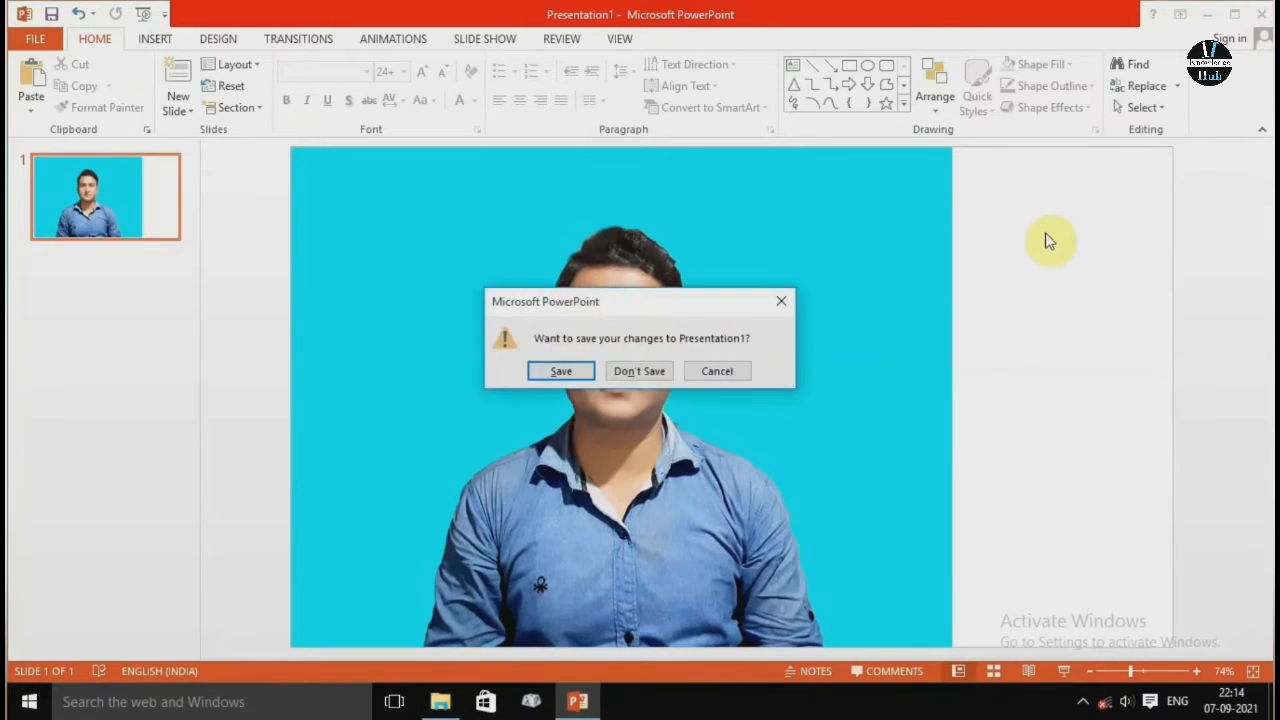
pyautogui.click(640, 372)
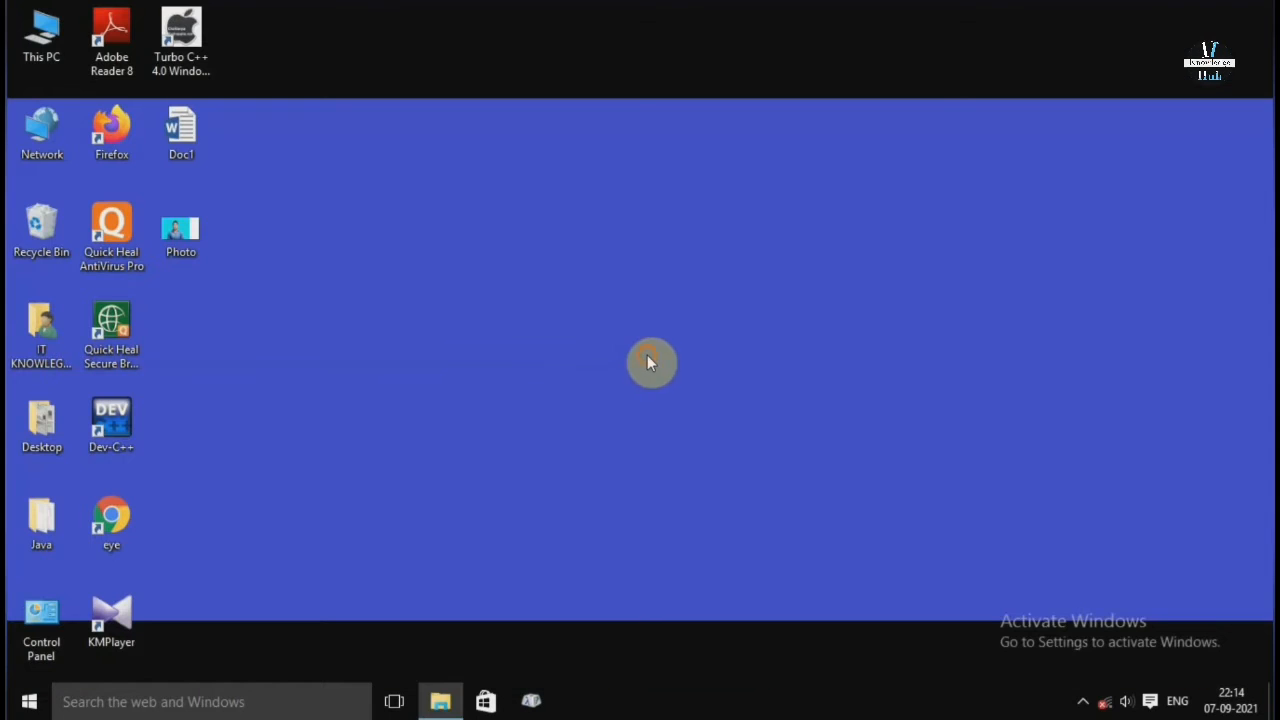
# - Check the file size of the exported Photo image on the desktop through its properties
pyautogui.rightClick(203, 249)
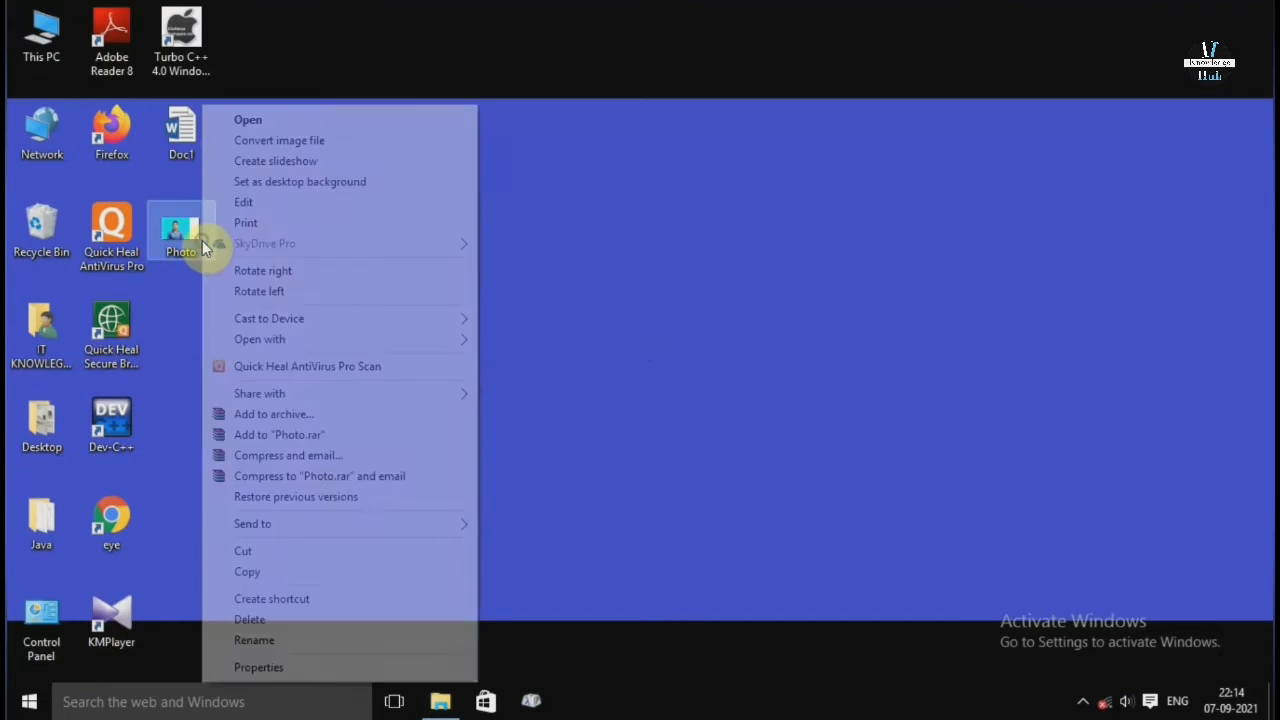
pyautogui.click(263, 669)
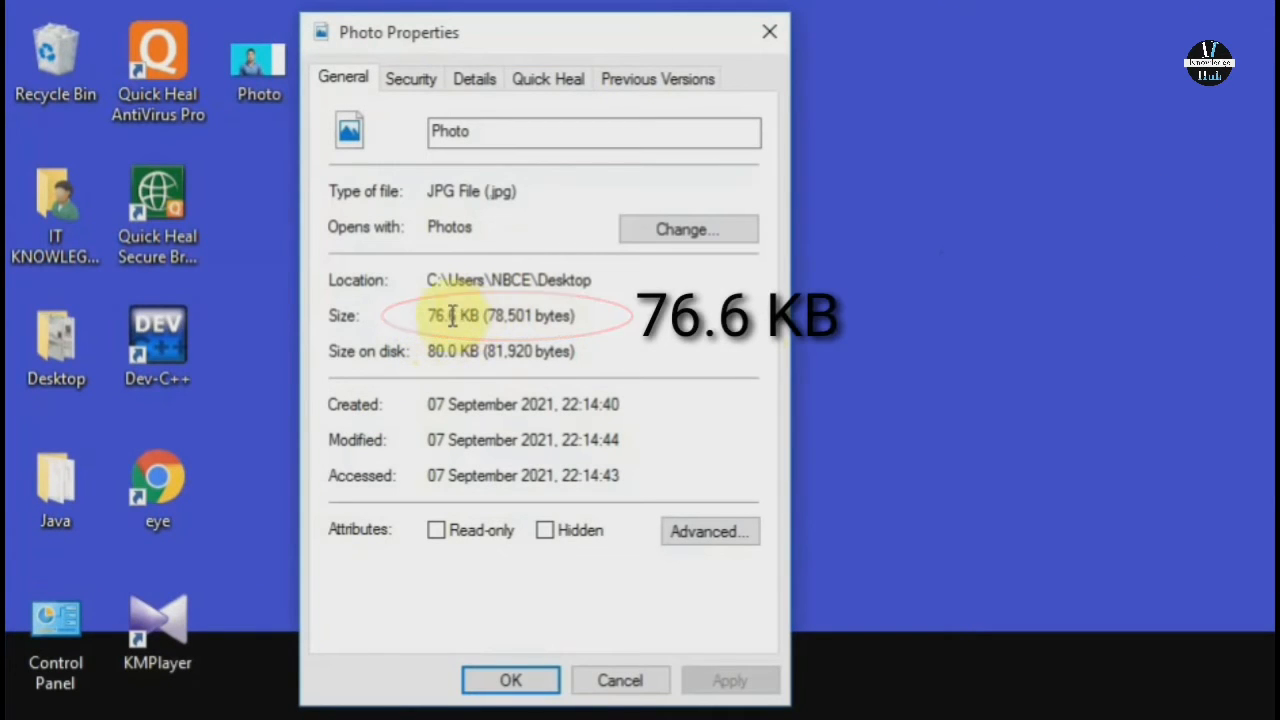
pyautogui.click(775, 30)
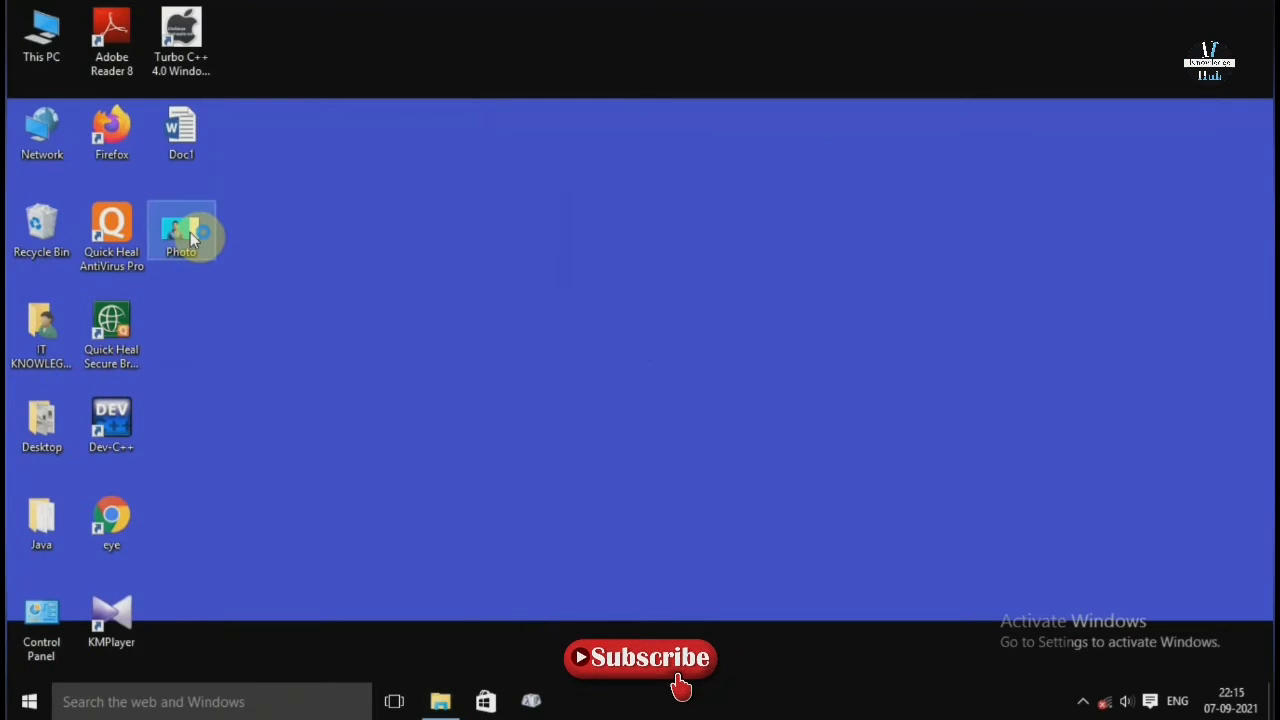
pyautogui.doubleClick(190, 232)
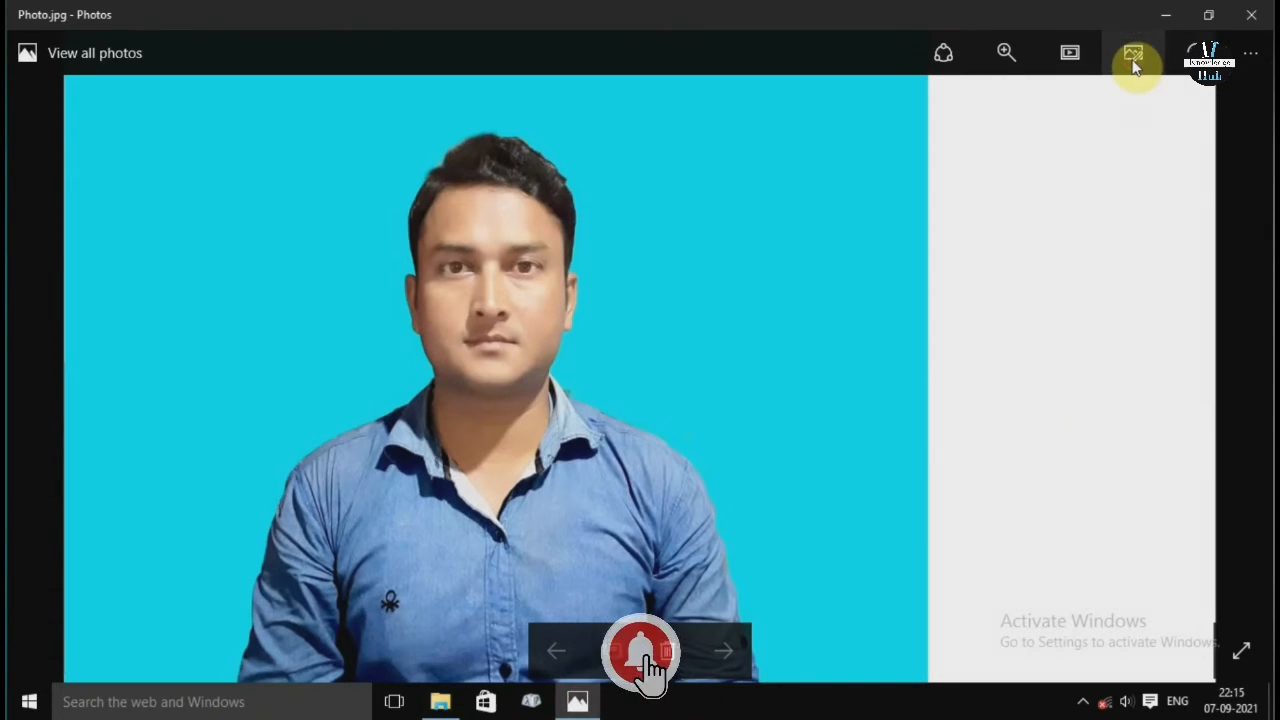
pyautogui.hotkey('alt', 'F4')
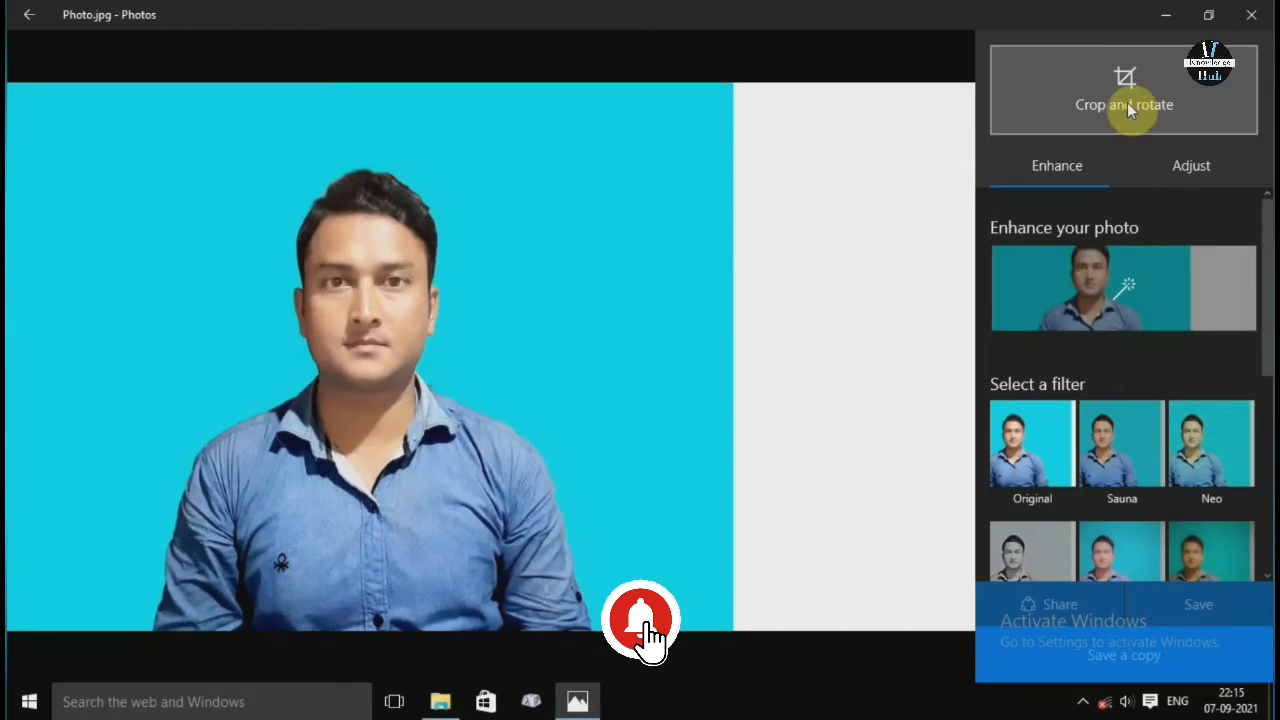
pyautogui.click(1128, 106)
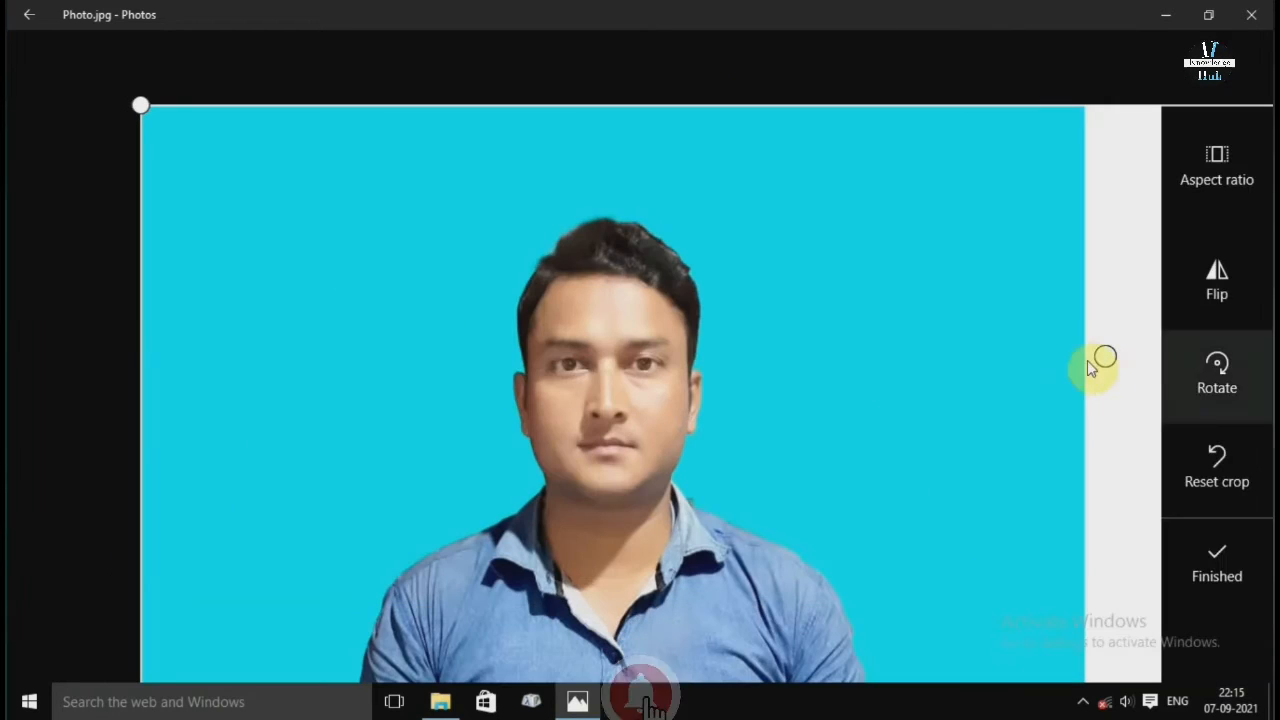
pyautogui.click(1257, 14)
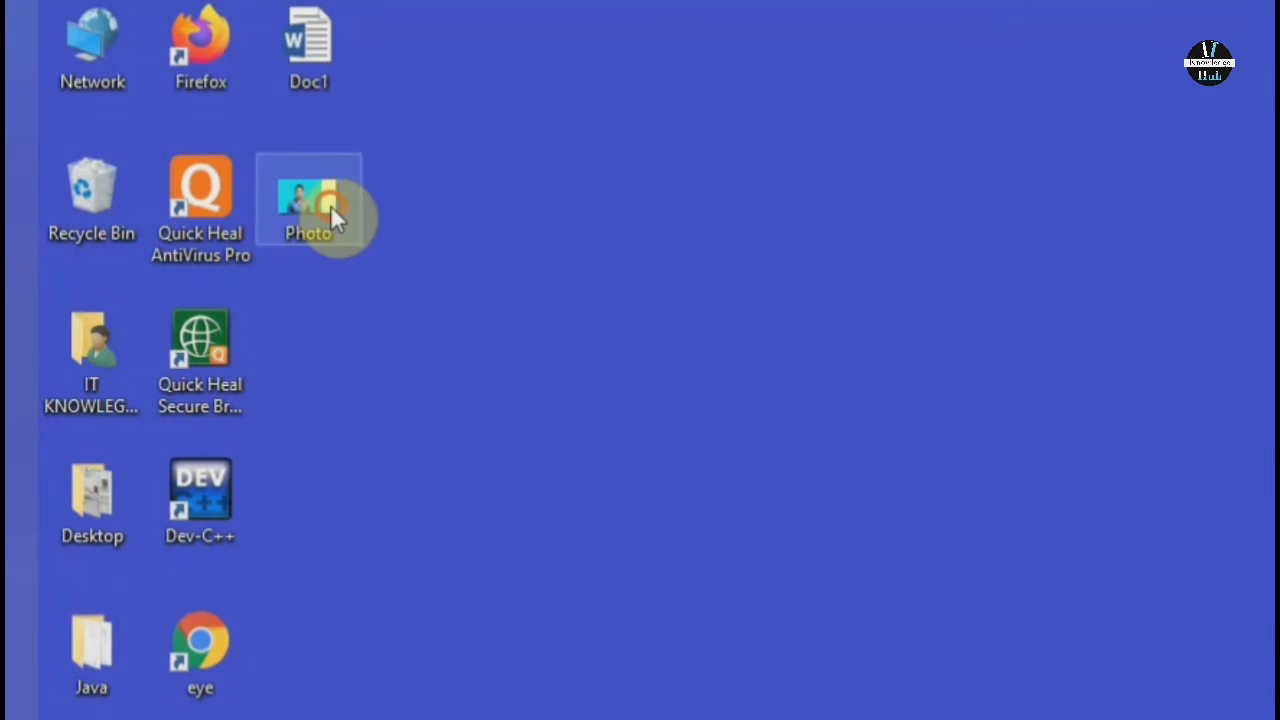
# - Open the desktop Photo image in Paint and narrow the canvas to about 958 px to remove the blank strip beside the portrait
pyautogui.rightClick(196, 240)
pyautogui.moveTo(634, 370)
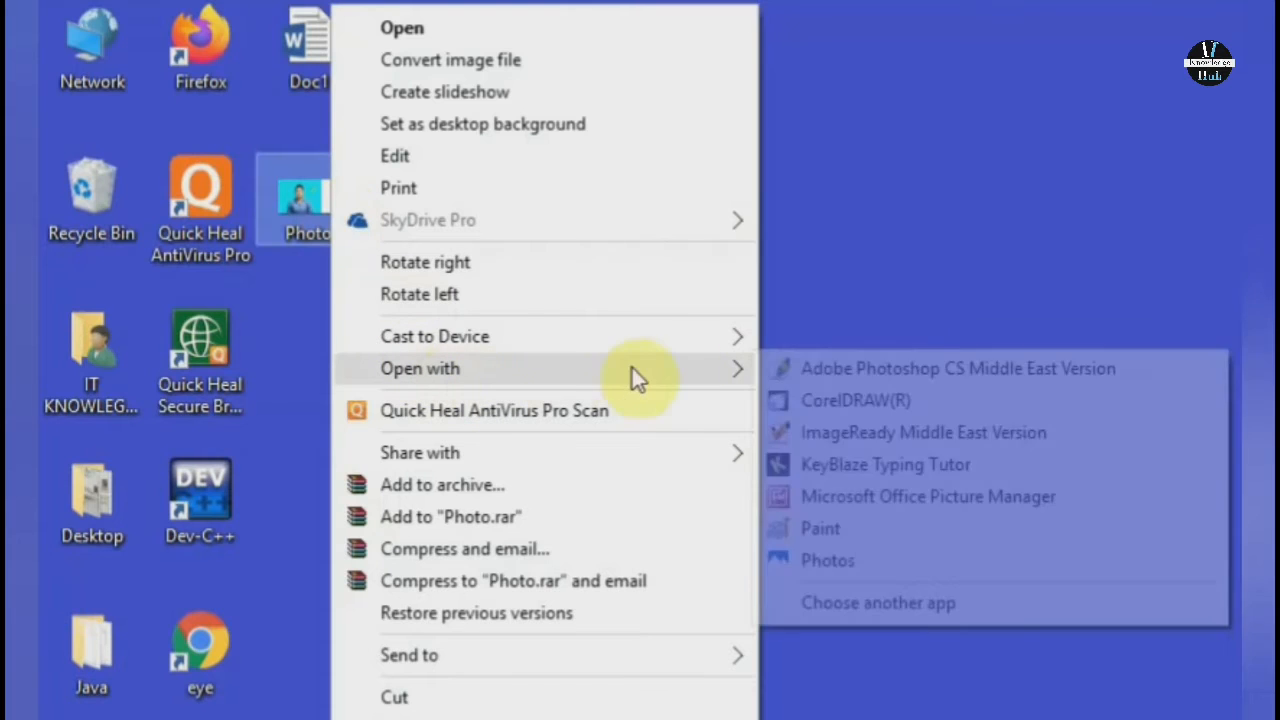
pyautogui.click(822, 533)
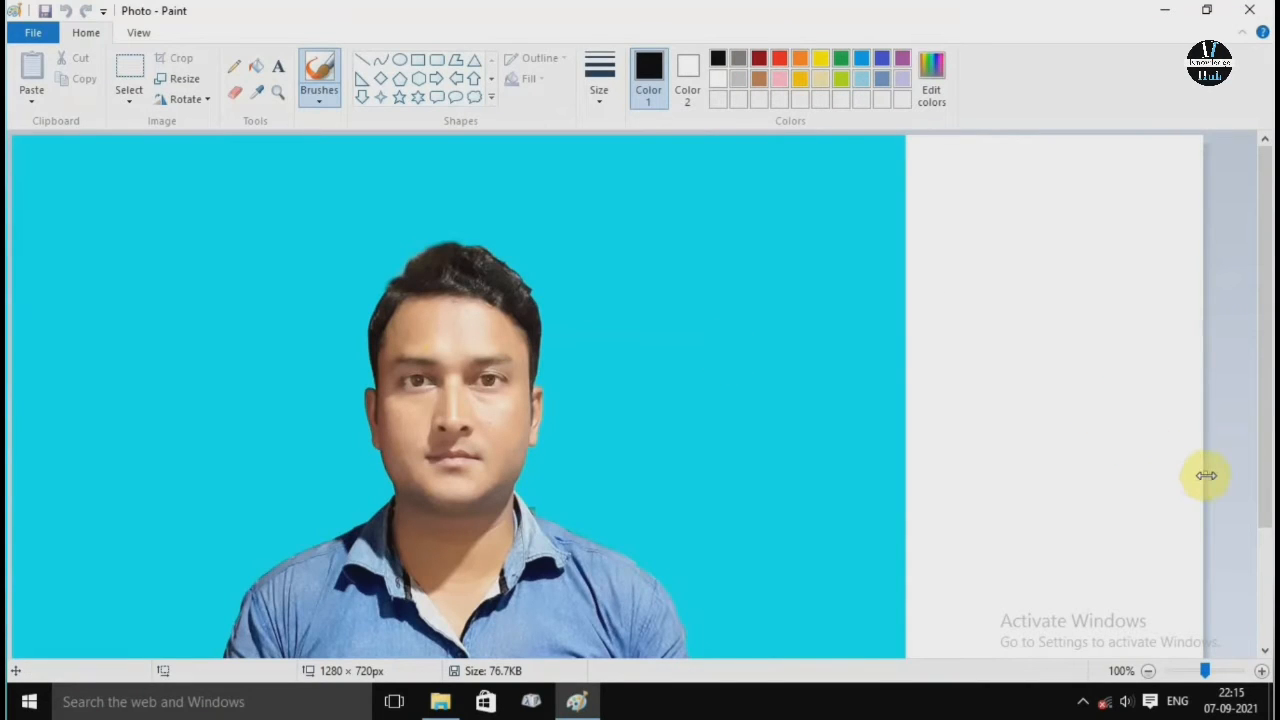
pyautogui.moveTo(1206, 475); pyautogui.dragTo(904, 493)
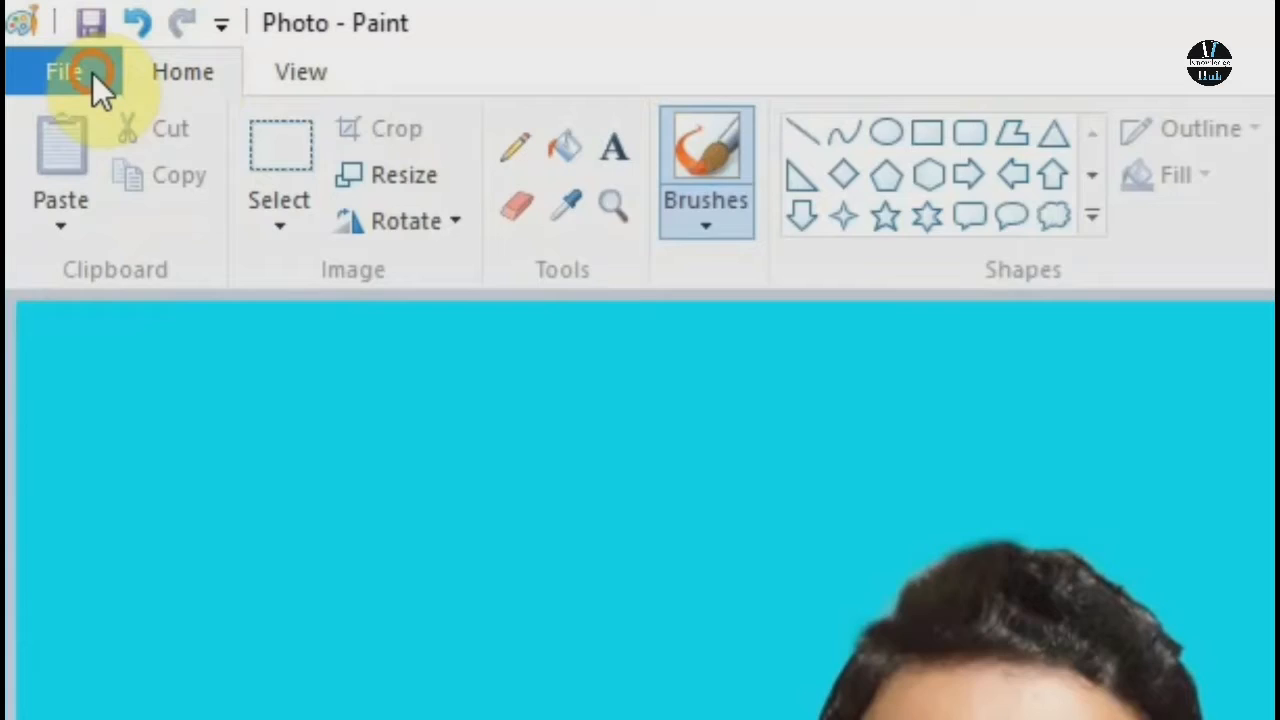
# - Save the trimmed image over the Photo file and close Paint
pyautogui.click(46, 33)
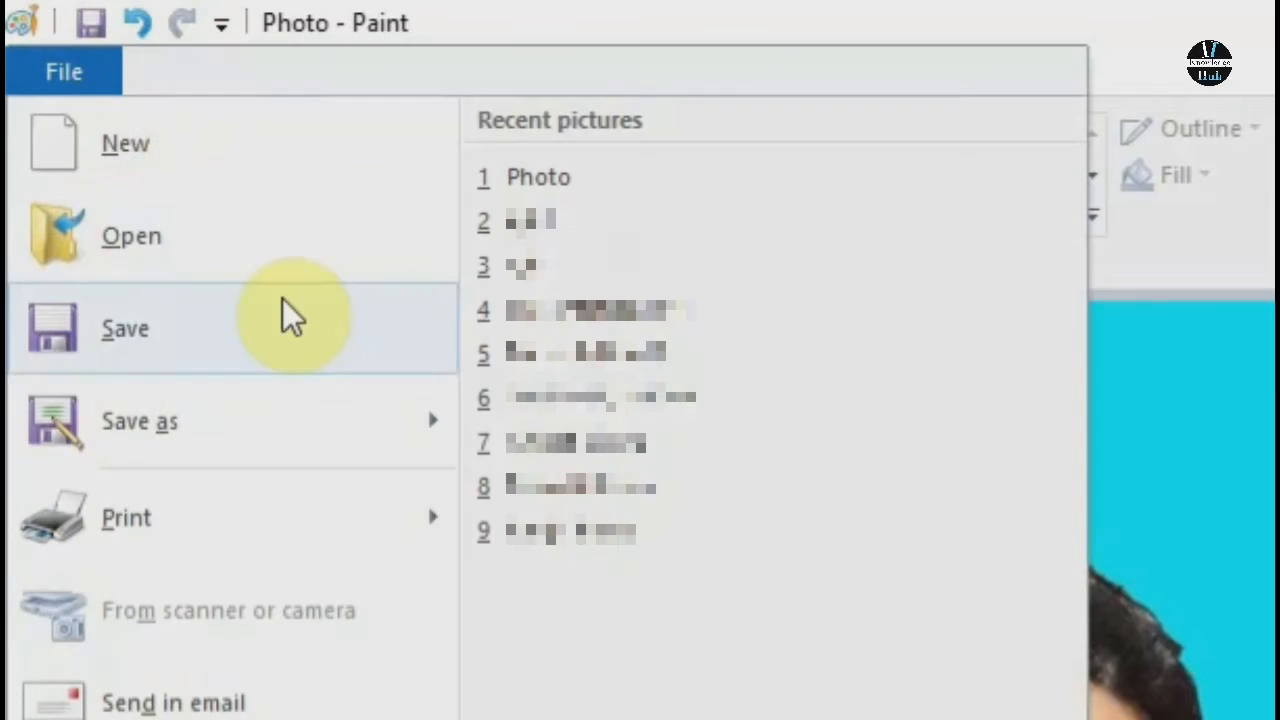
pyautogui.click(200, 360)
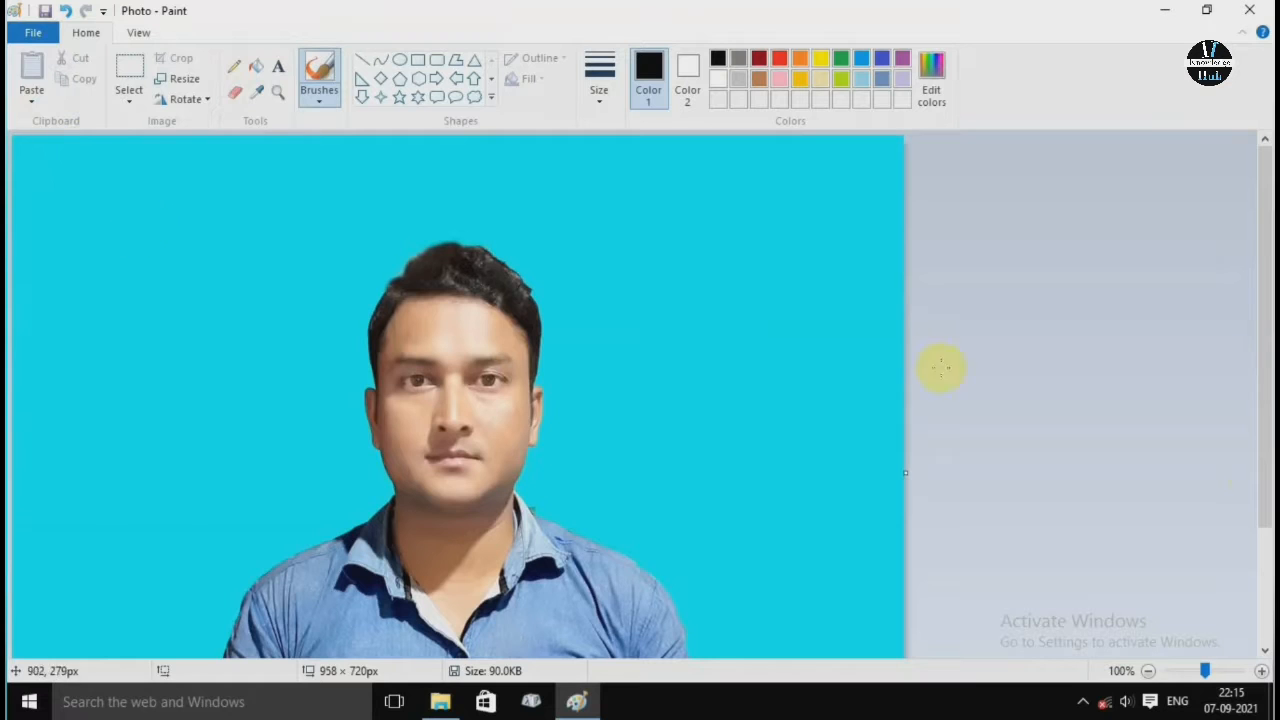
pyautogui.click(1250, 10)
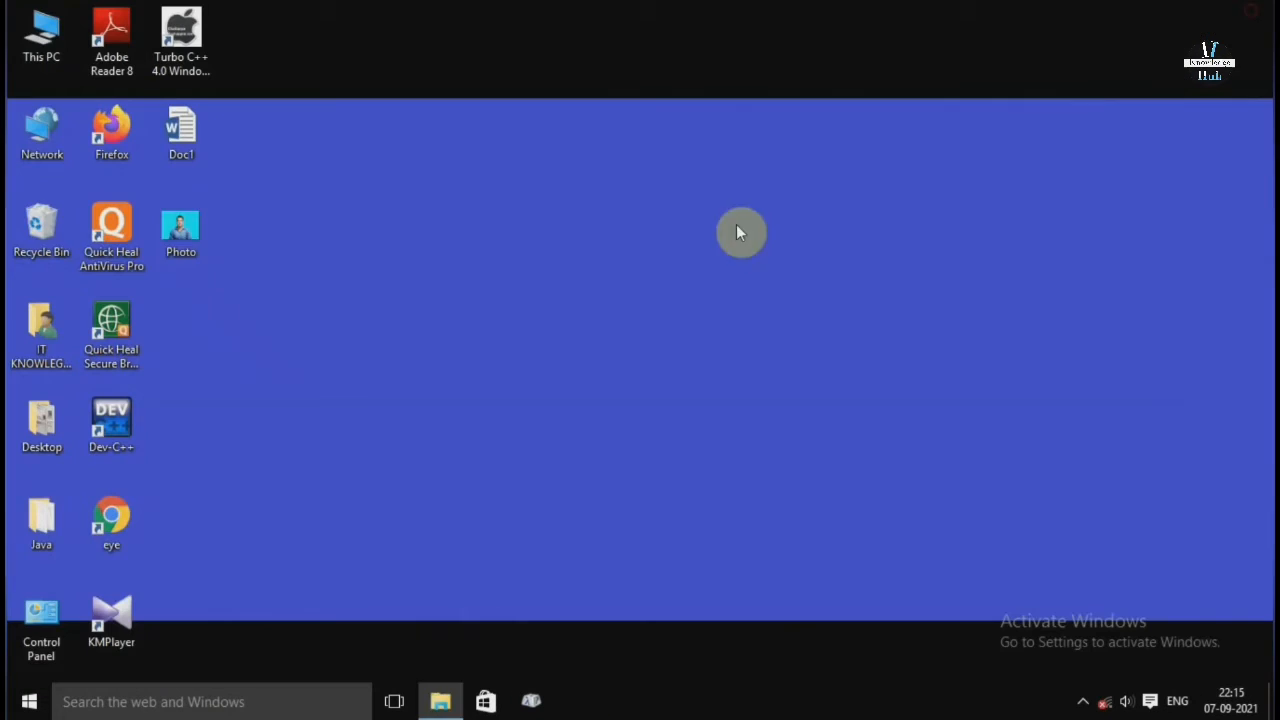
# - View the trimmed desktop Photo image at full size and check its file size through its properties
pyautogui.doubleClick(179, 224)
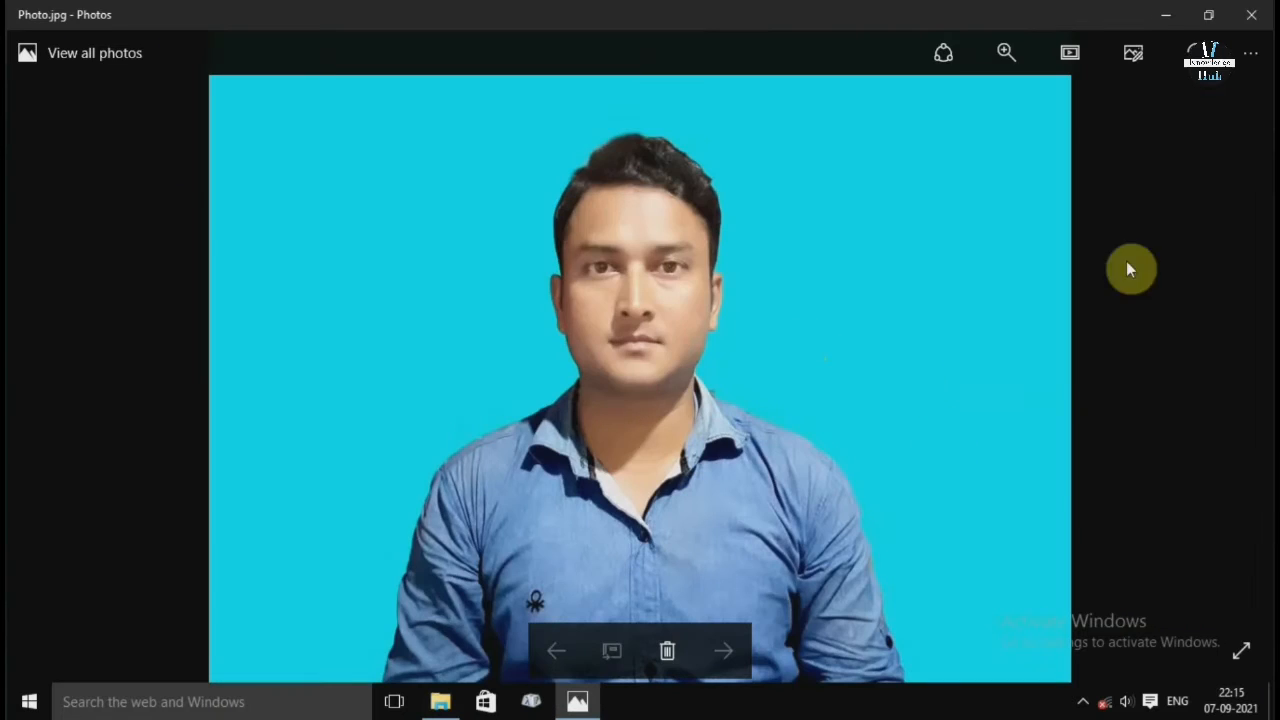
pyautogui.click(1262, 22)
pyautogui.rightClick(178, 232)
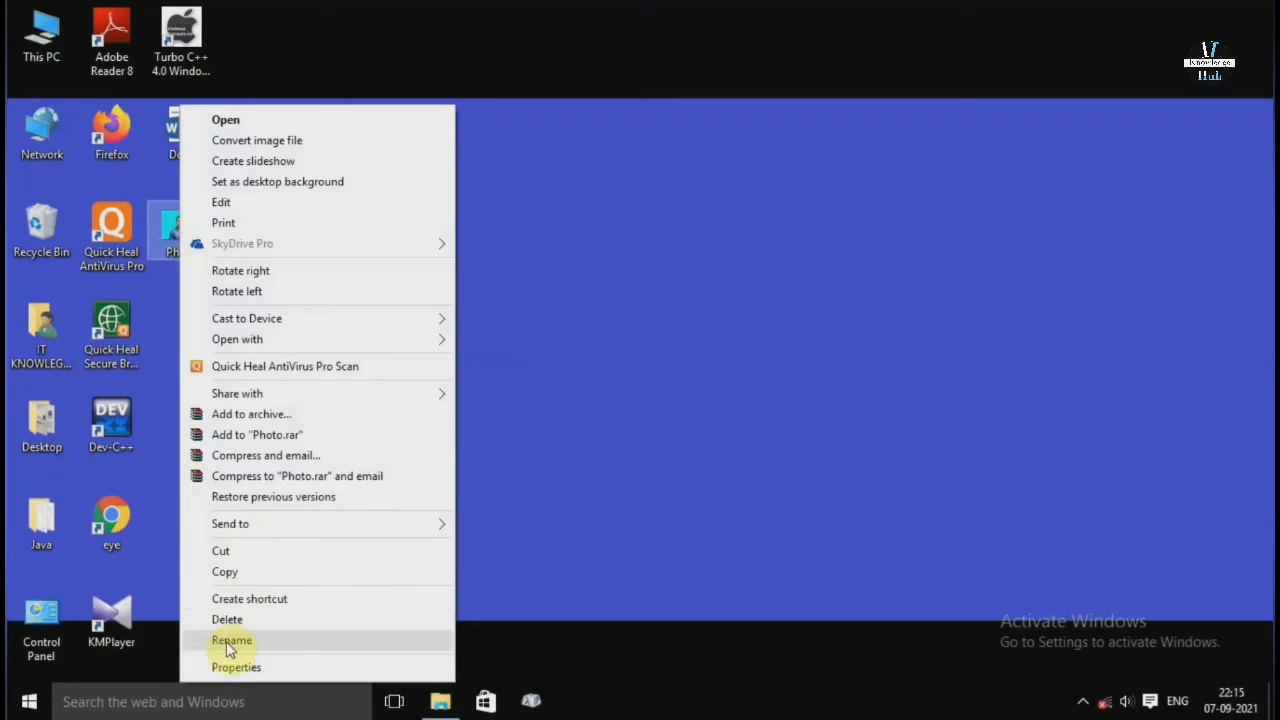
pyautogui.click(237, 666)
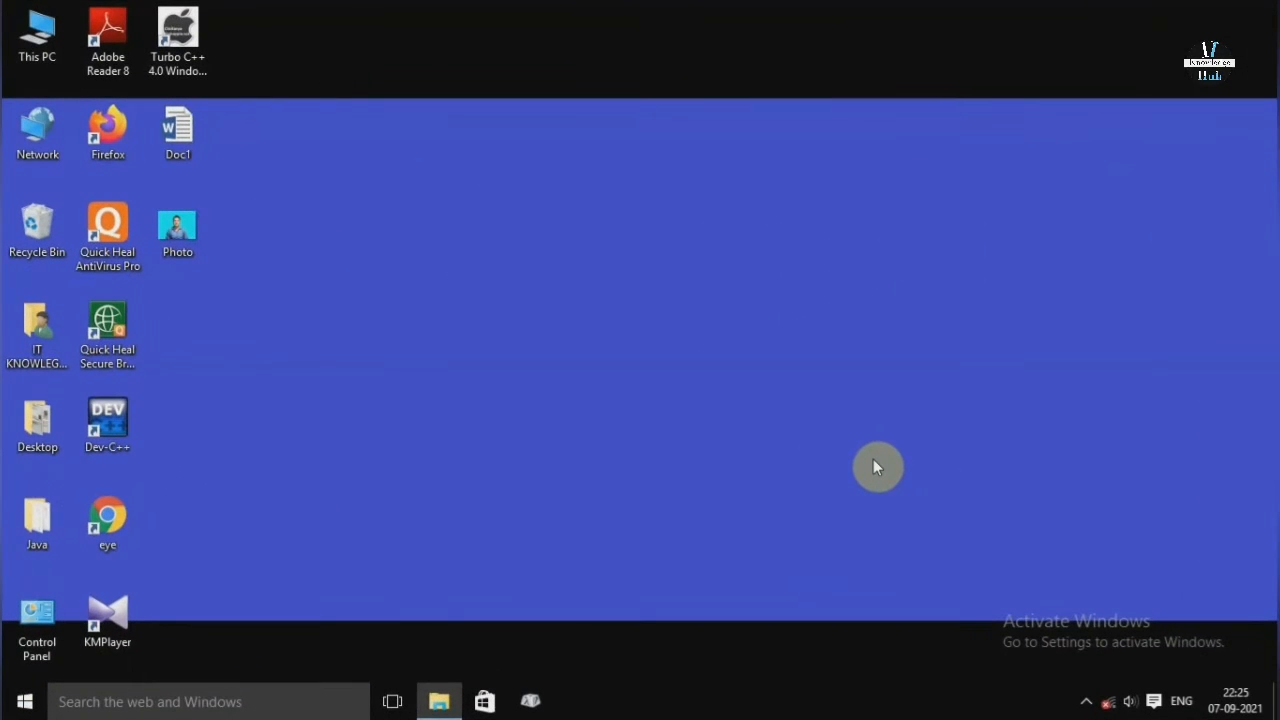
pyautogui.rightClick(838, 376)
pyautogui.click(889, 423)
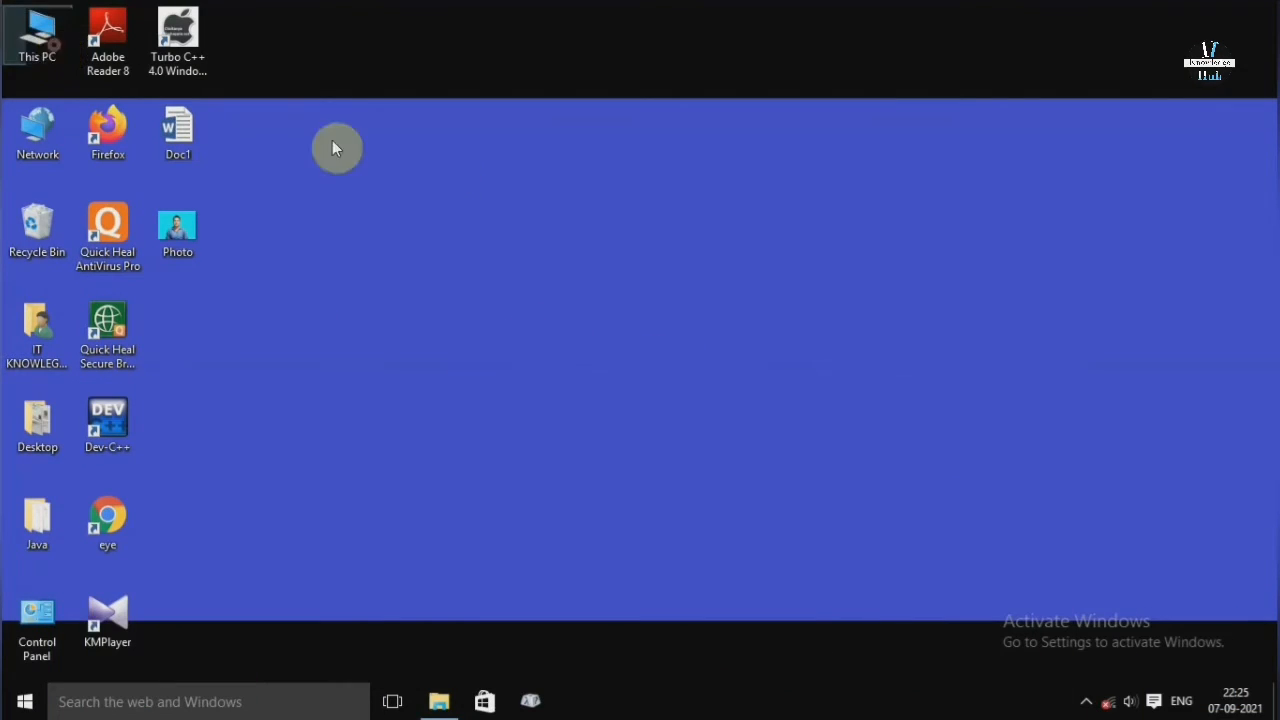
# - Open the original portrait photo from the Pictures folder in Microsoft Office Picture Manager
pyautogui.press('Return')
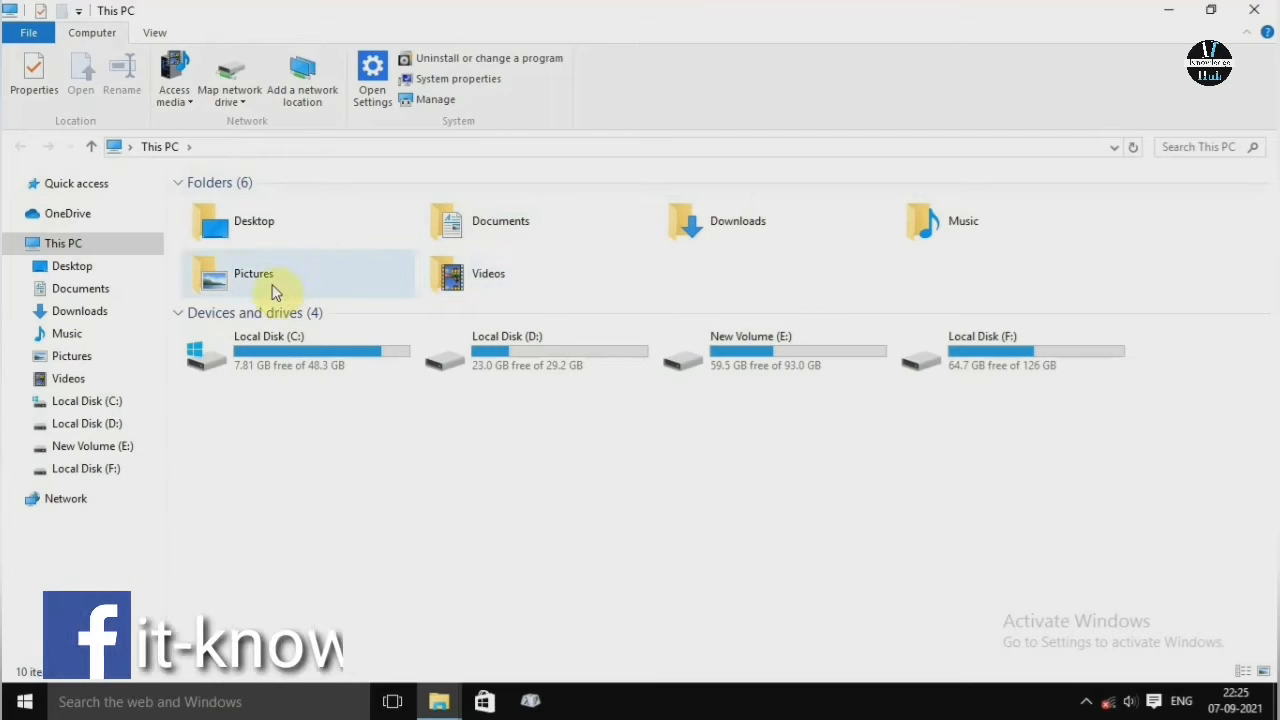
pyautogui.doubleClick(273, 286)
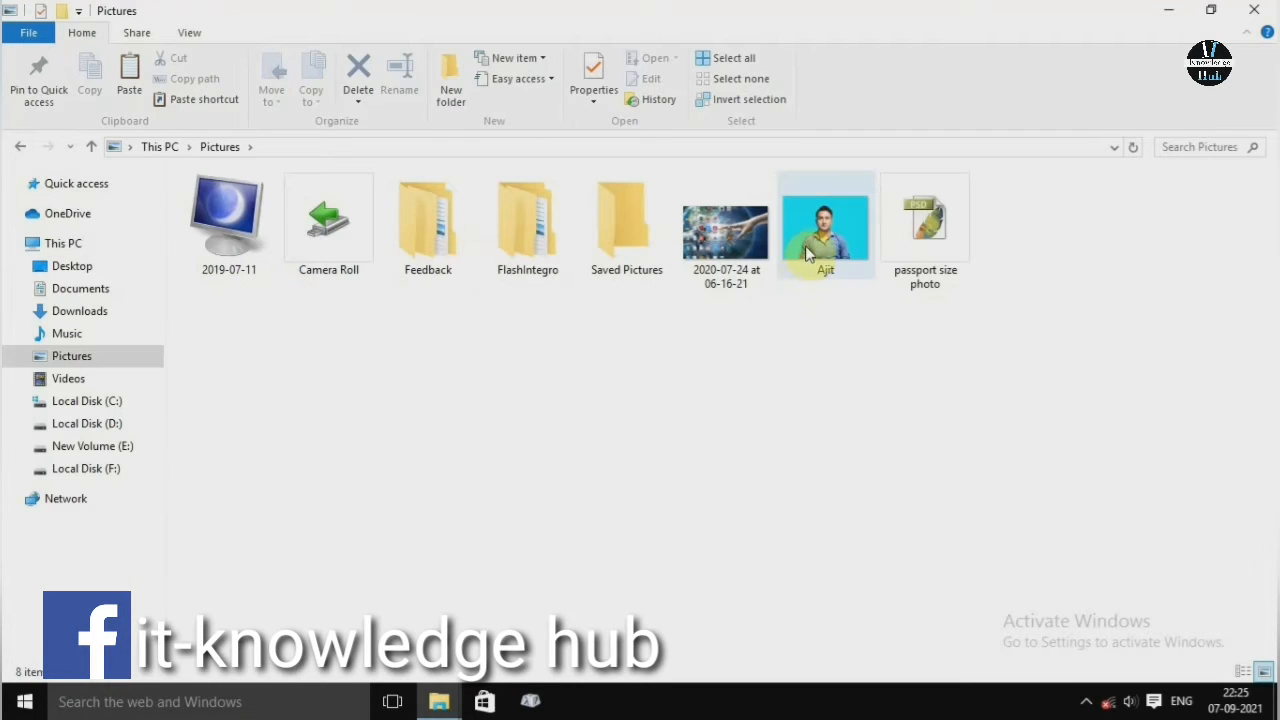
pyautogui.click(808, 252)
pyautogui.rightClick(688, 182)
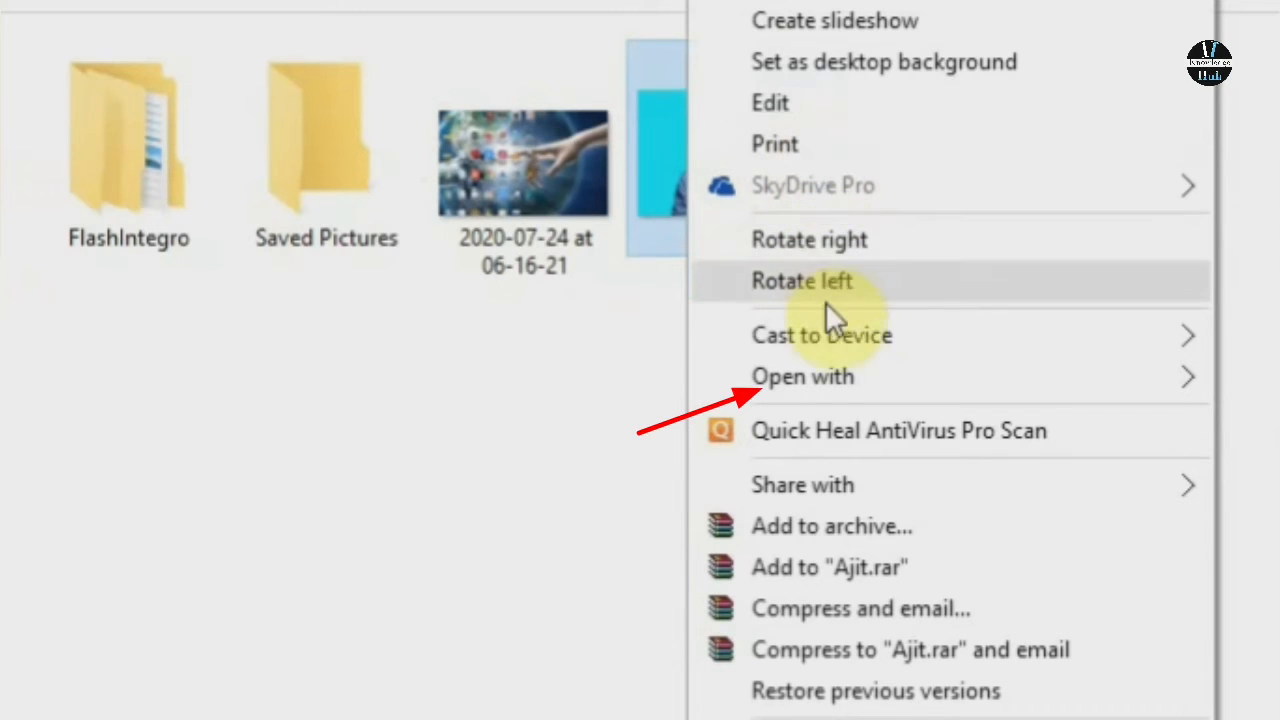
pyautogui.moveTo(815, 377)
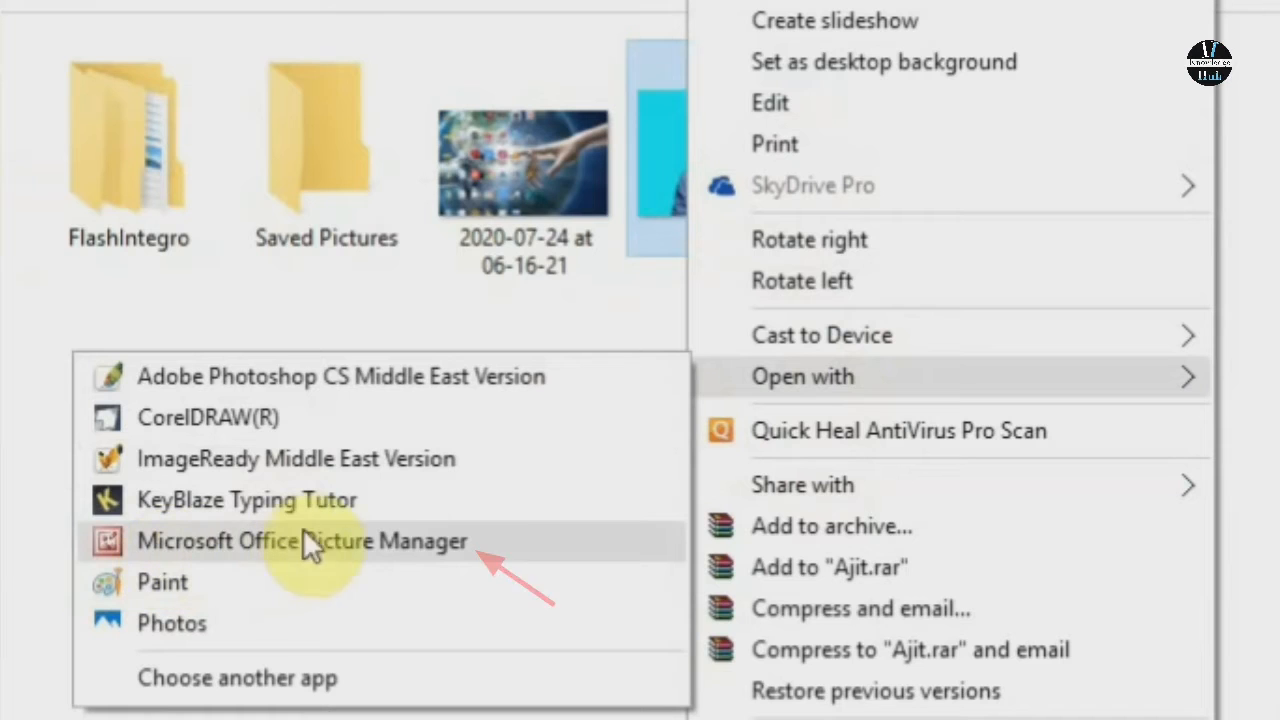
pyautogui.click(374, 539)
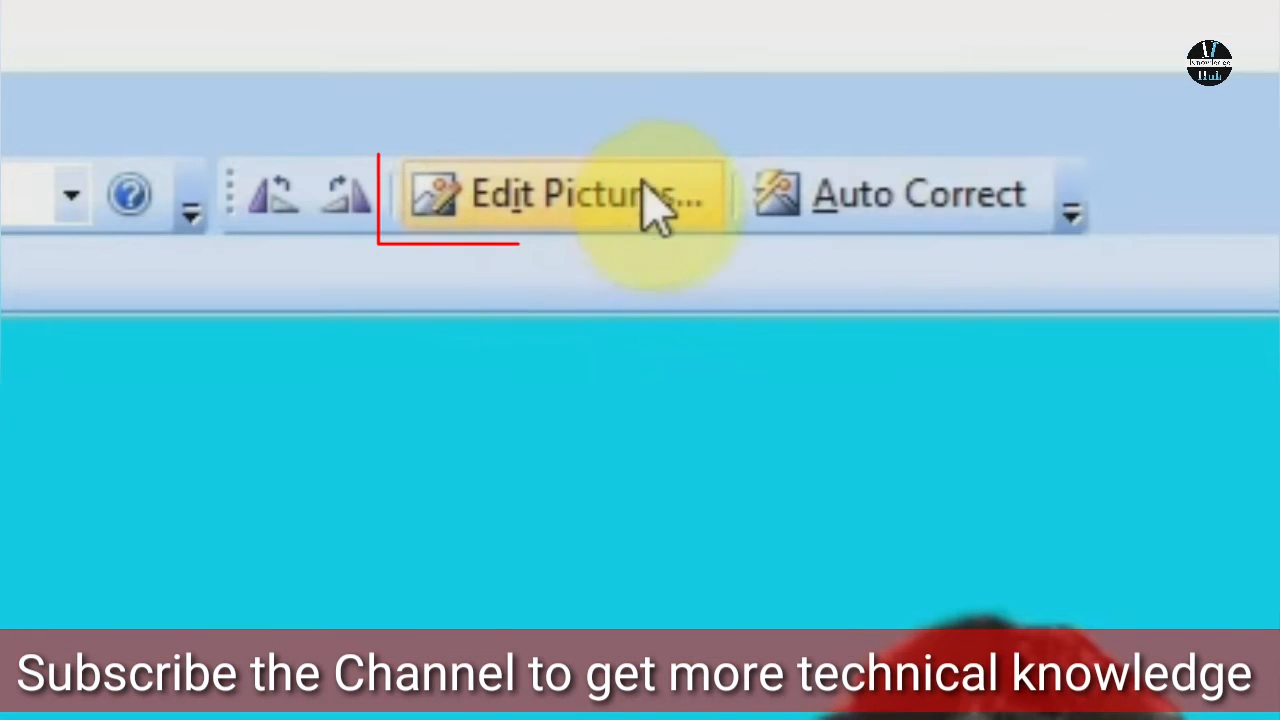
# - Compare the estimated sizes of the Documents, Web pages and E-mail messages compression options, and apply Documents compression to the portrait
pyautogui.click(590, 232)
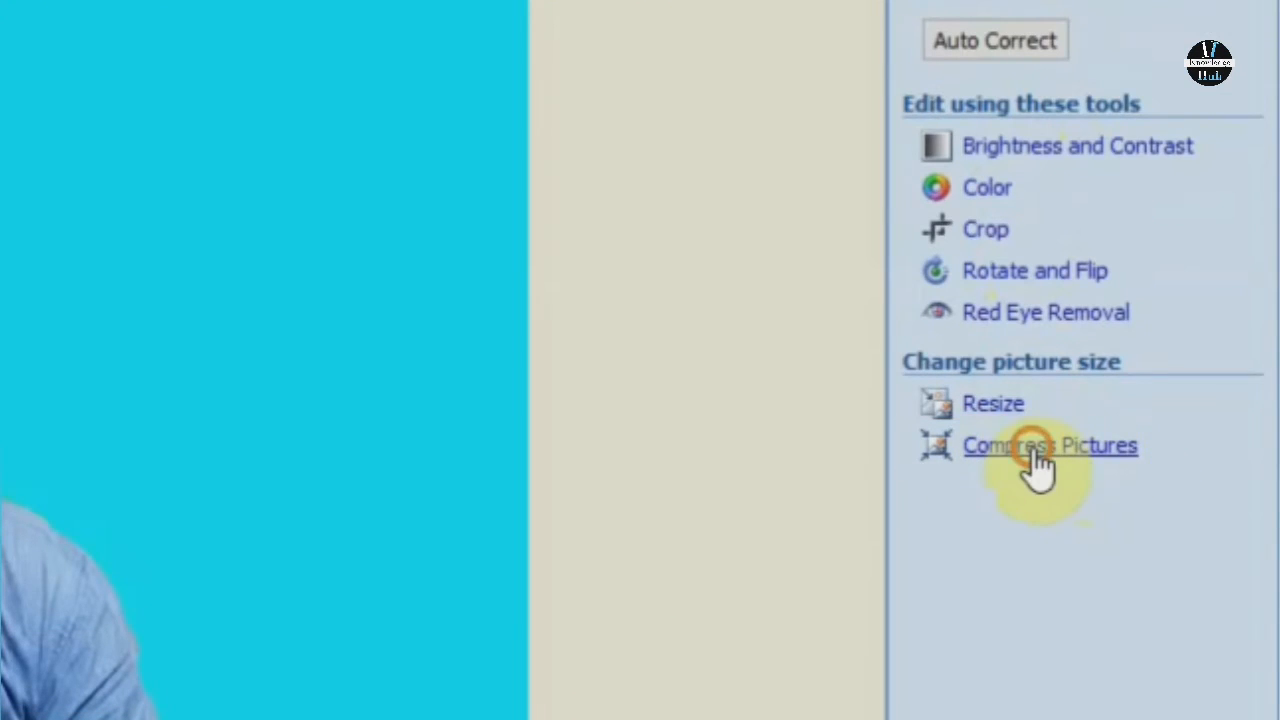
pyautogui.click(1032, 447)
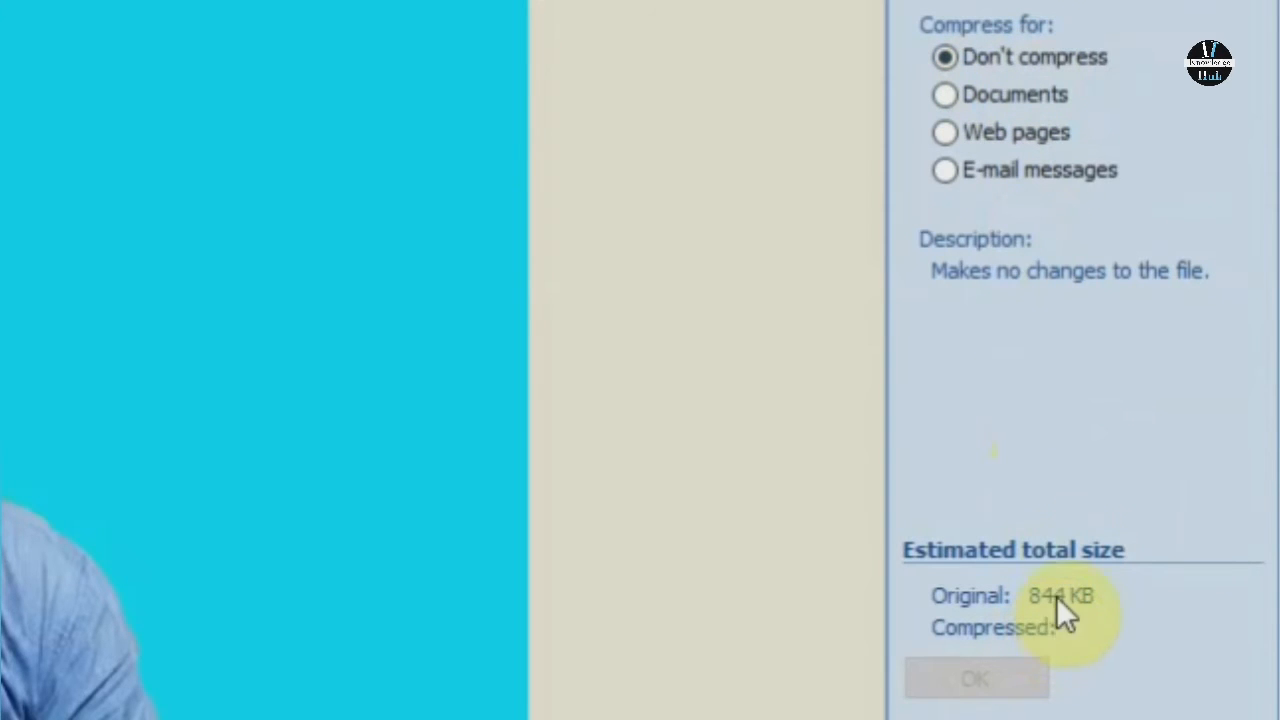
pyautogui.click(975, 99)
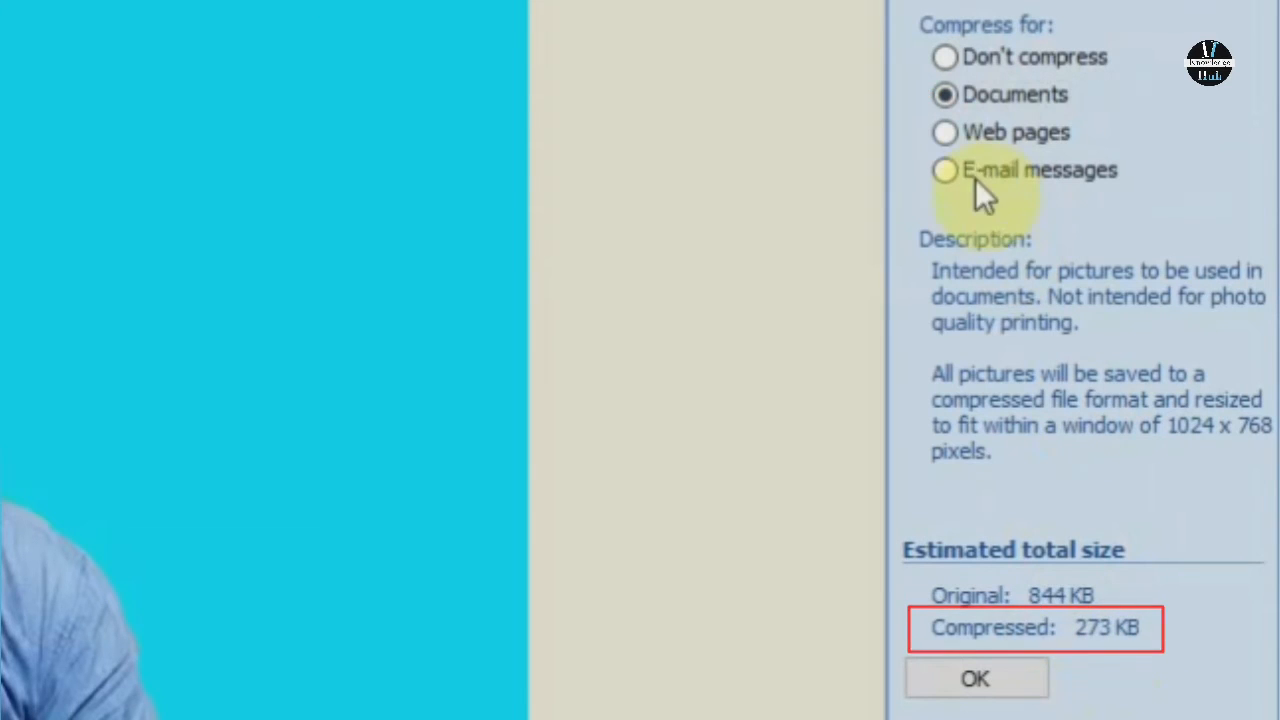
pyautogui.click(950, 133)
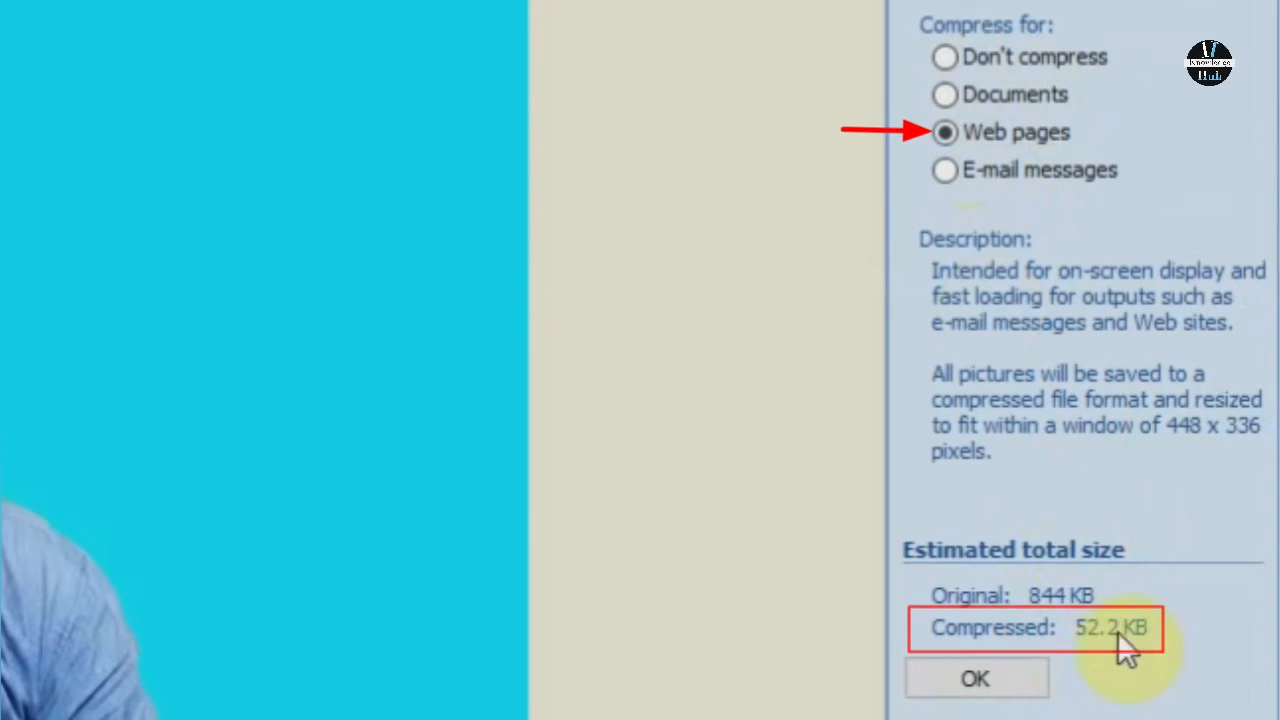
pyautogui.click(987, 171)
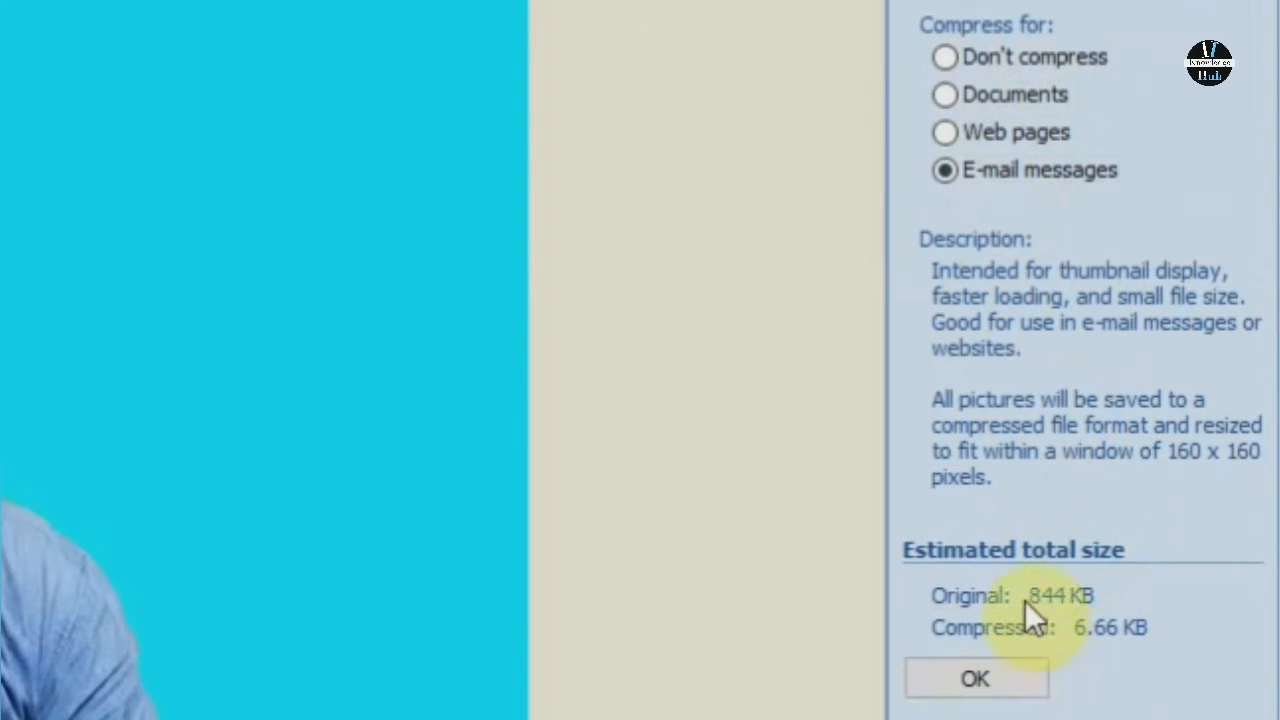
pyautogui.click(981, 124)
pyautogui.click(981, 99)
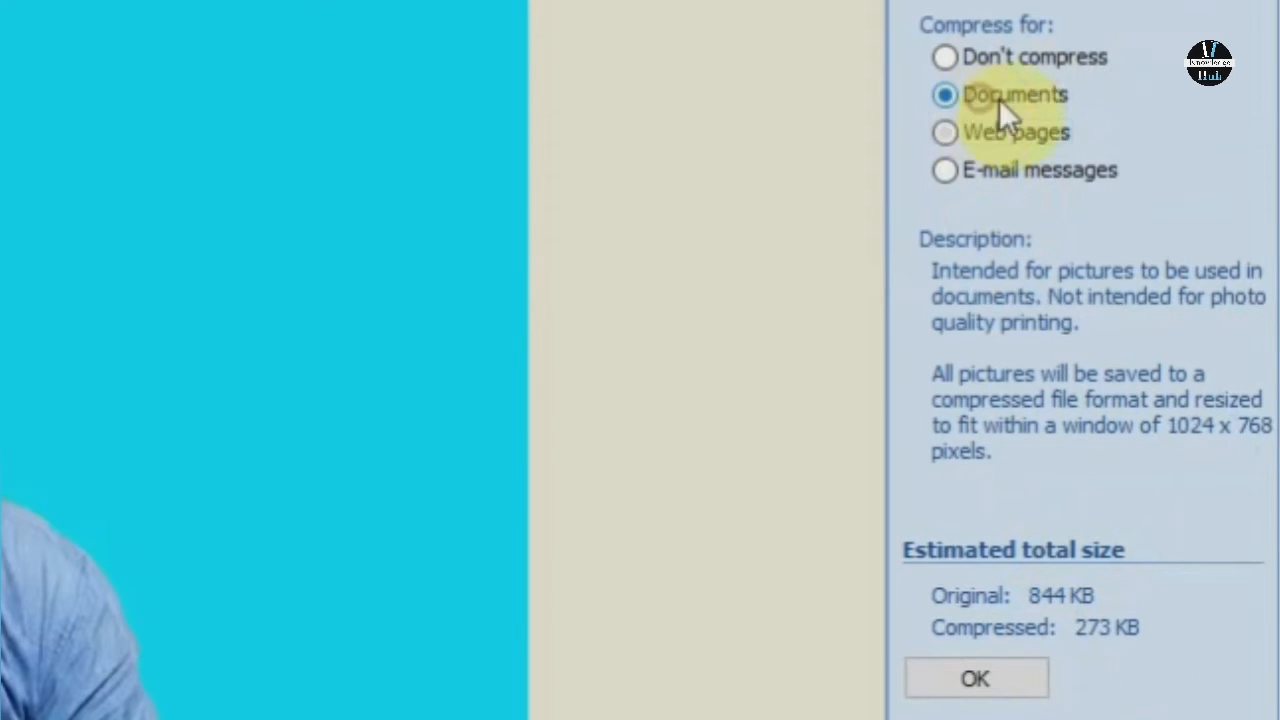
pyautogui.click(989, 672)
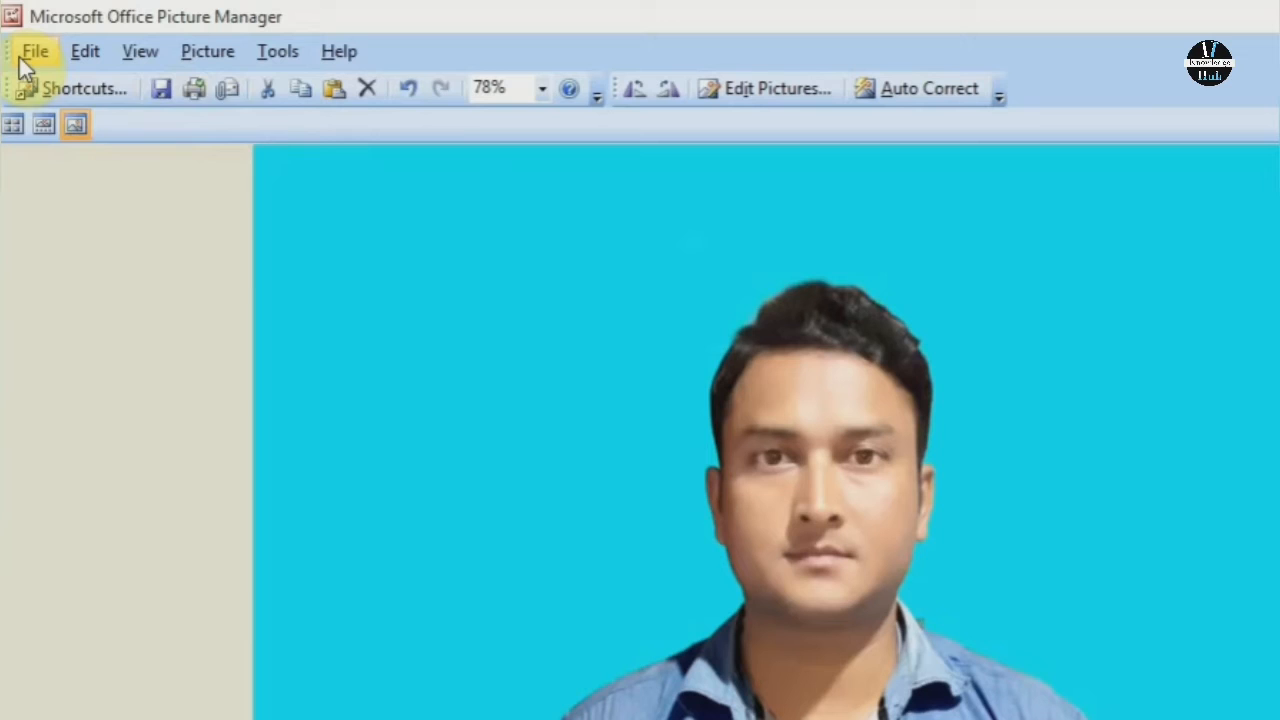
# - Save the compressed portrait to the Desktop as a new JPEG, with "1 Picture Manager" added to its file name
pyautogui.click(27, 33)
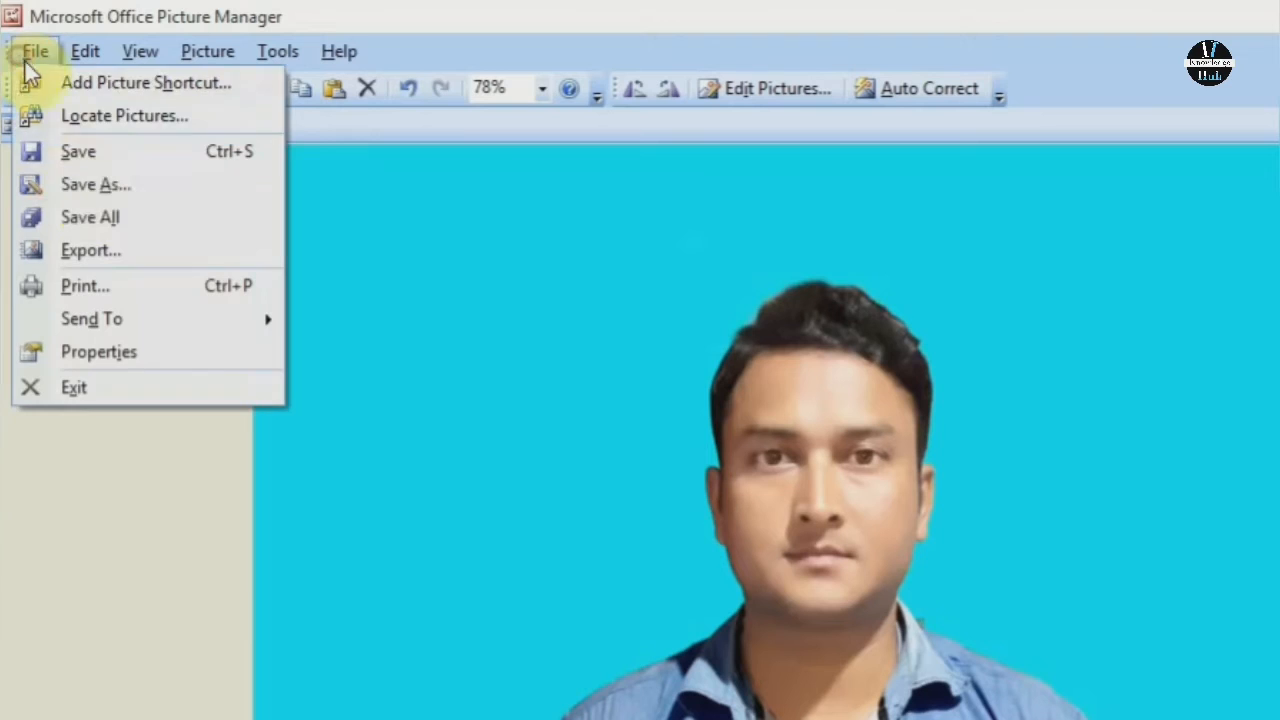
pyautogui.click(150, 195)
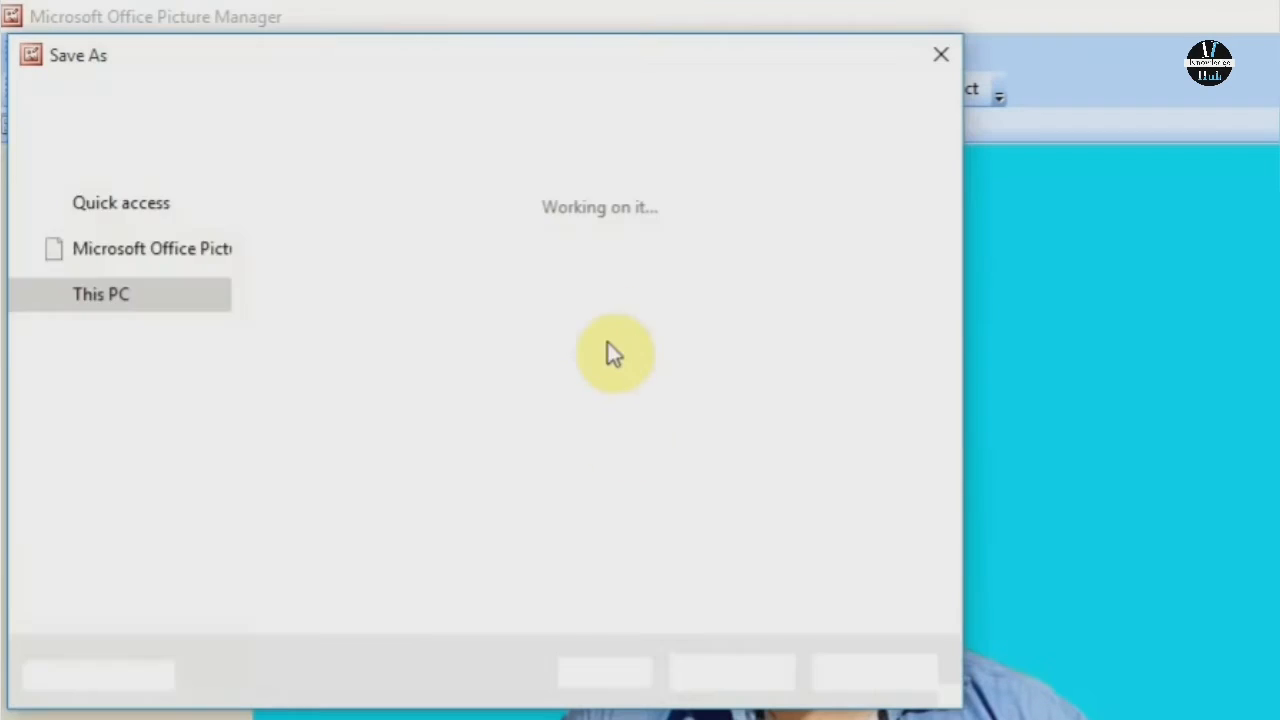
pyautogui.click(275, 571)
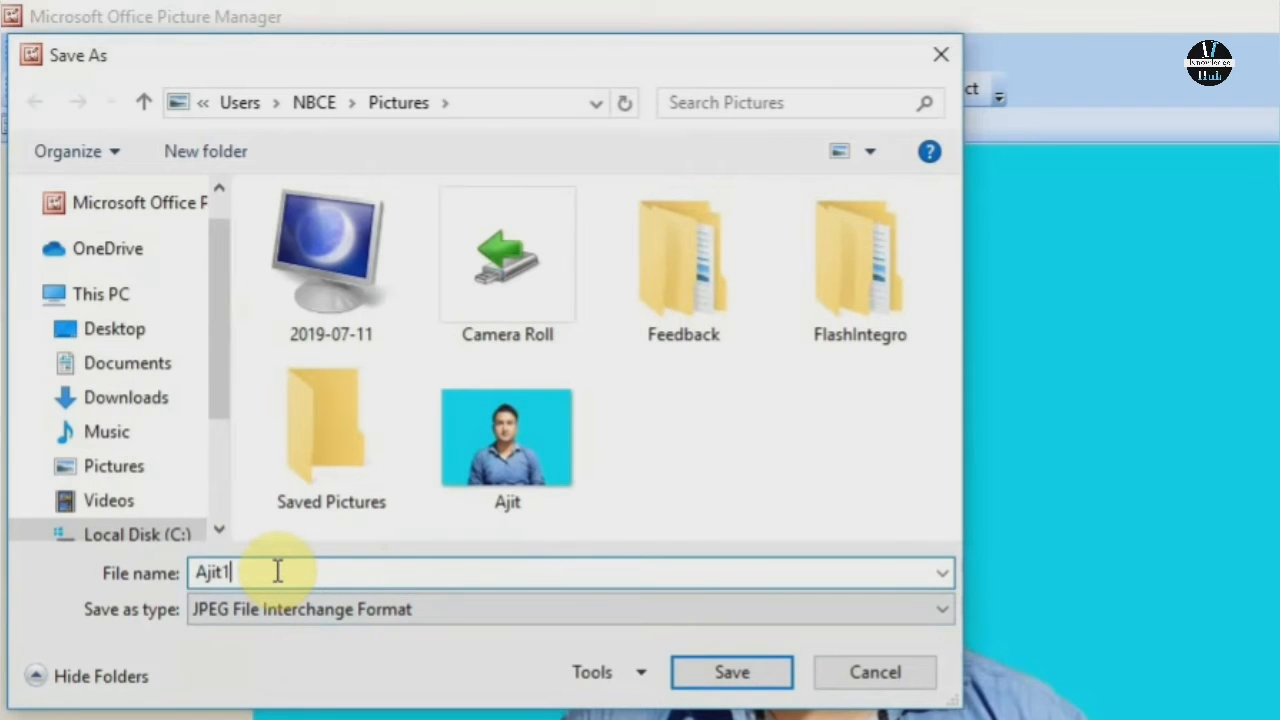
pyautogui.write('1')
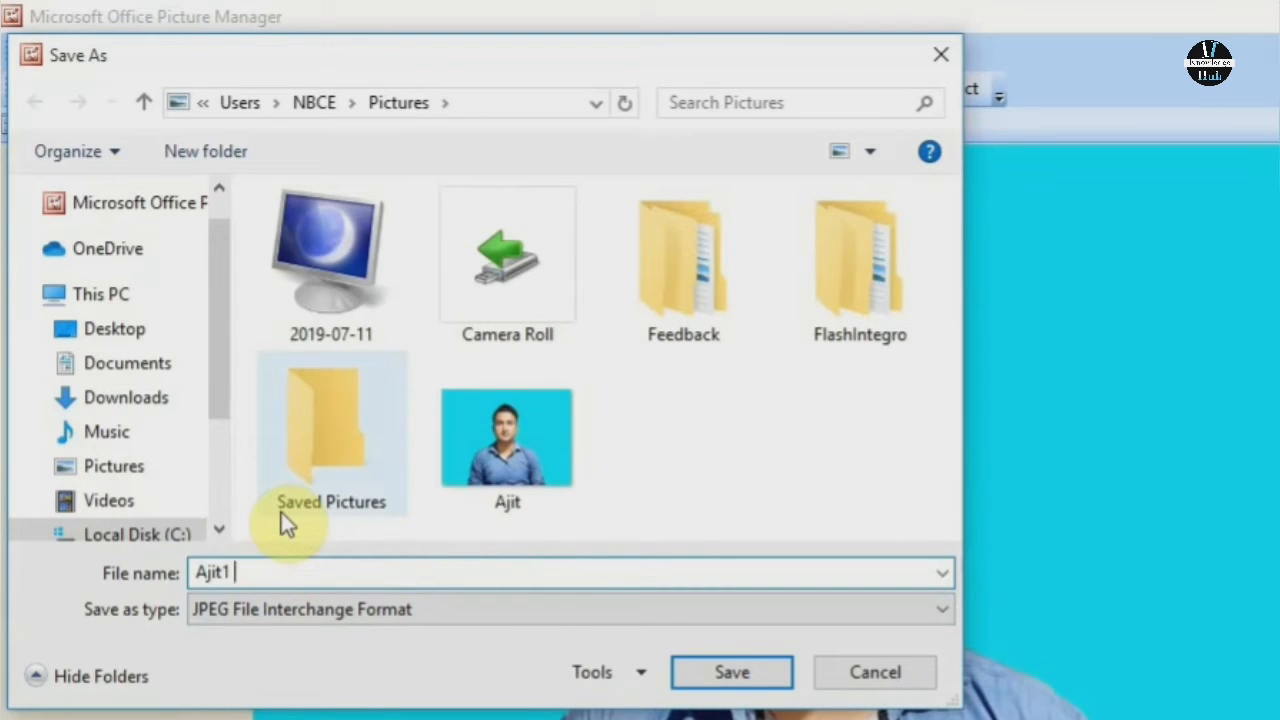
pyautogui.write(' Picture Manager')
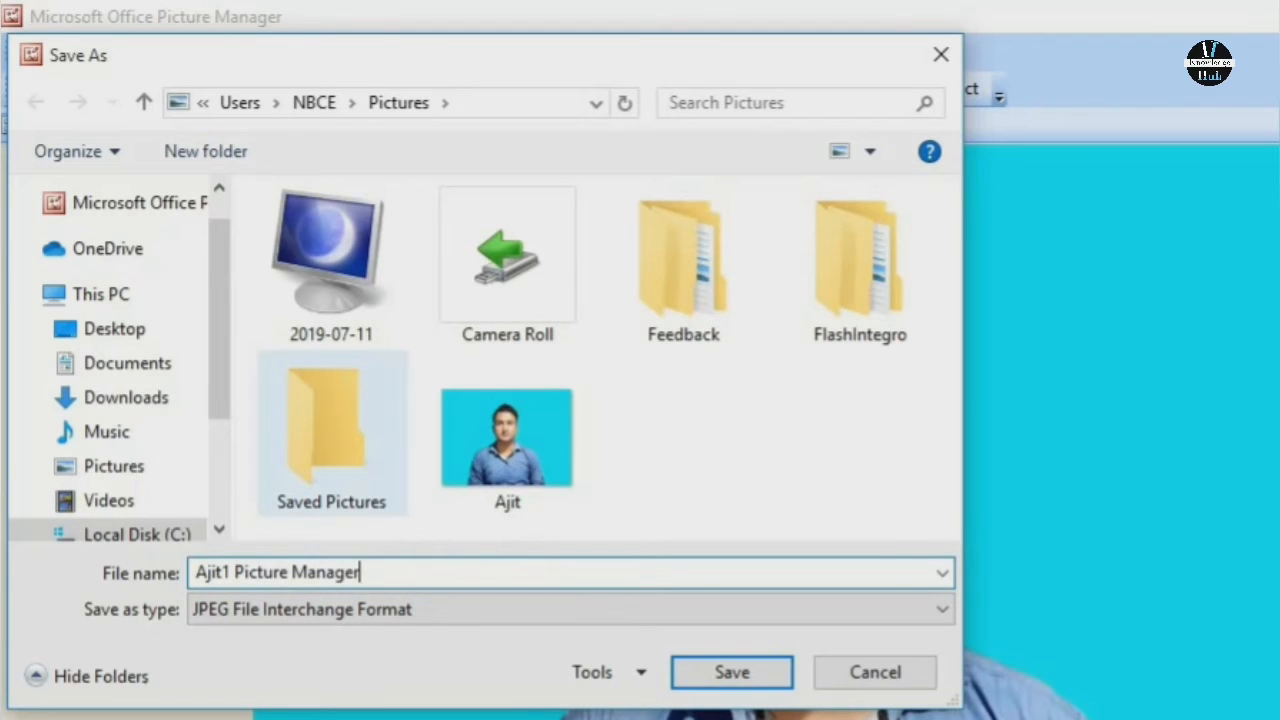
pyautogui.click(114, 329)
pyautogui.click(731, 675)
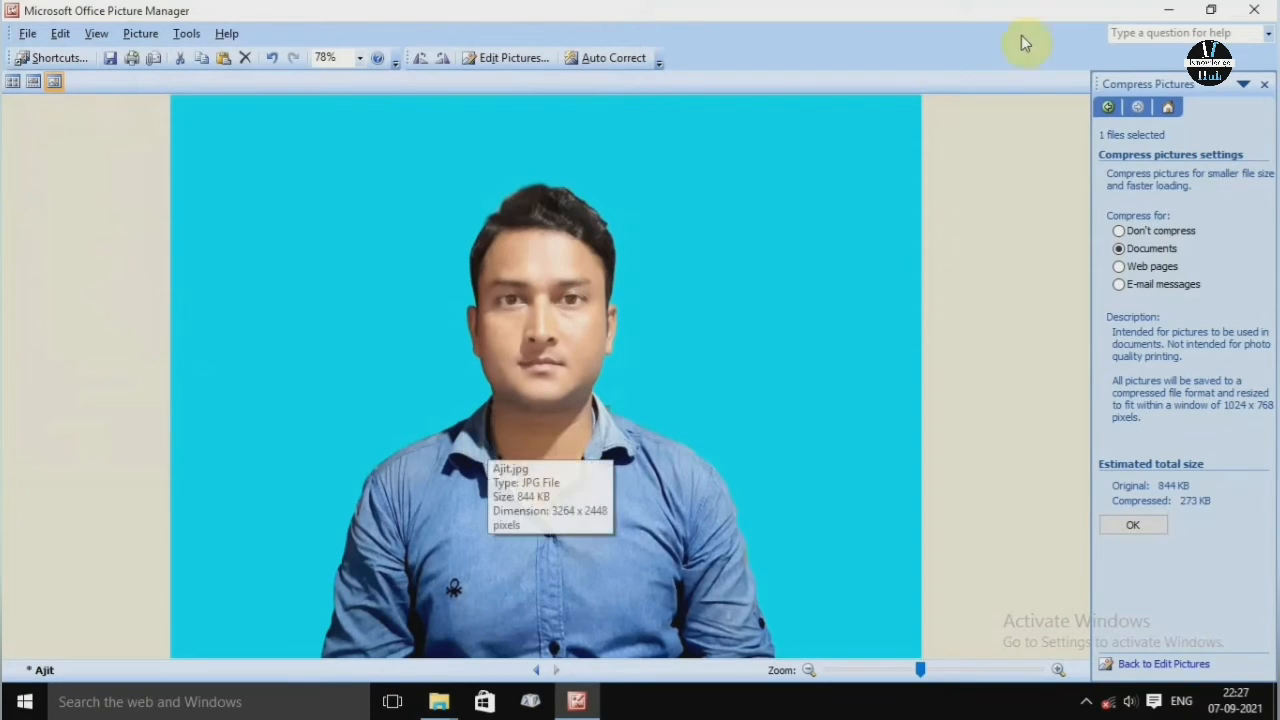
# - Check the file sizes of the newly saved Picture Manager image and the Photo image on the desktop through their properties
pyautogui.click(1167, 10)
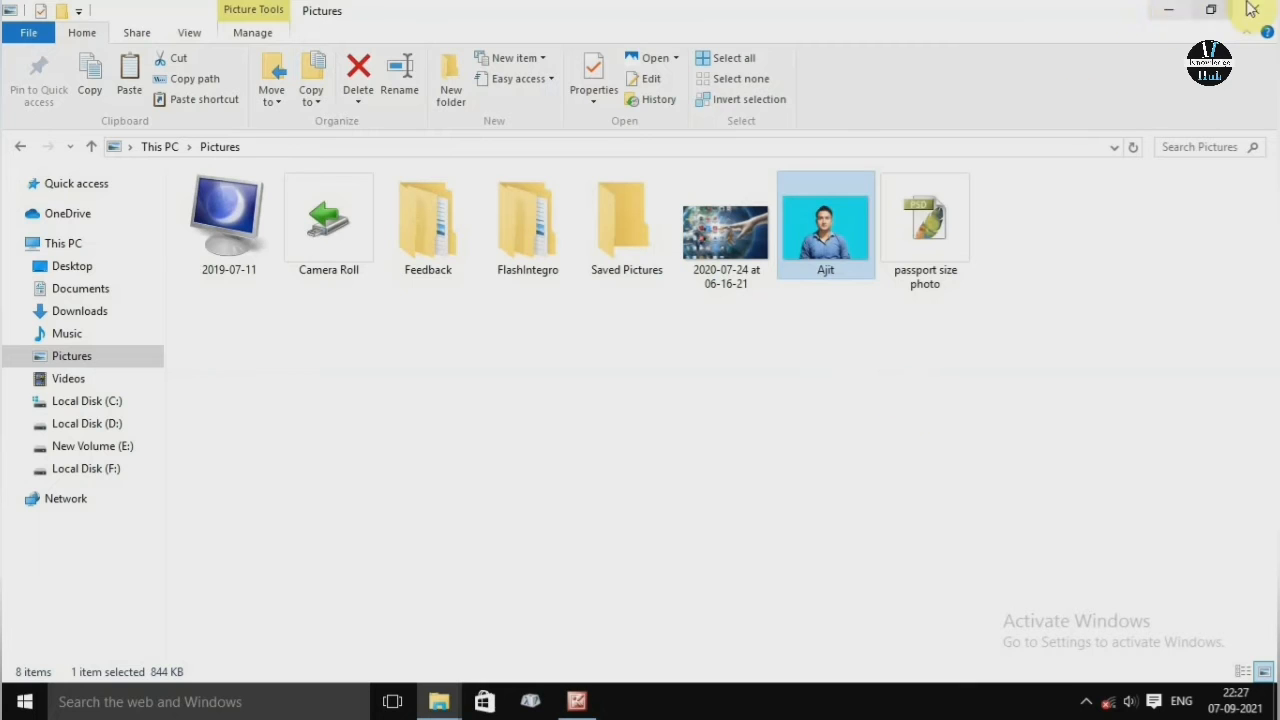
pyautogui.click(1165, 12)
pyautogui.click(185, 349)
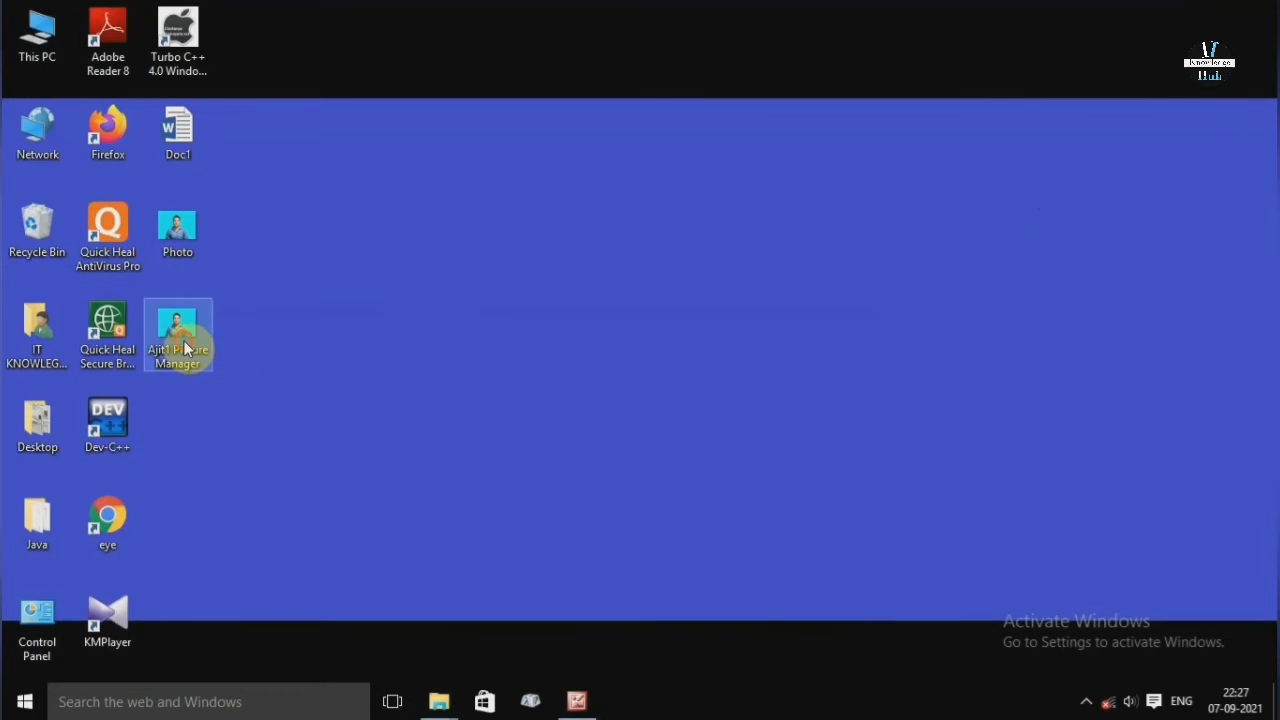
pyautogui.rightClick(185, 349)
pyautogui.click(236, 664)
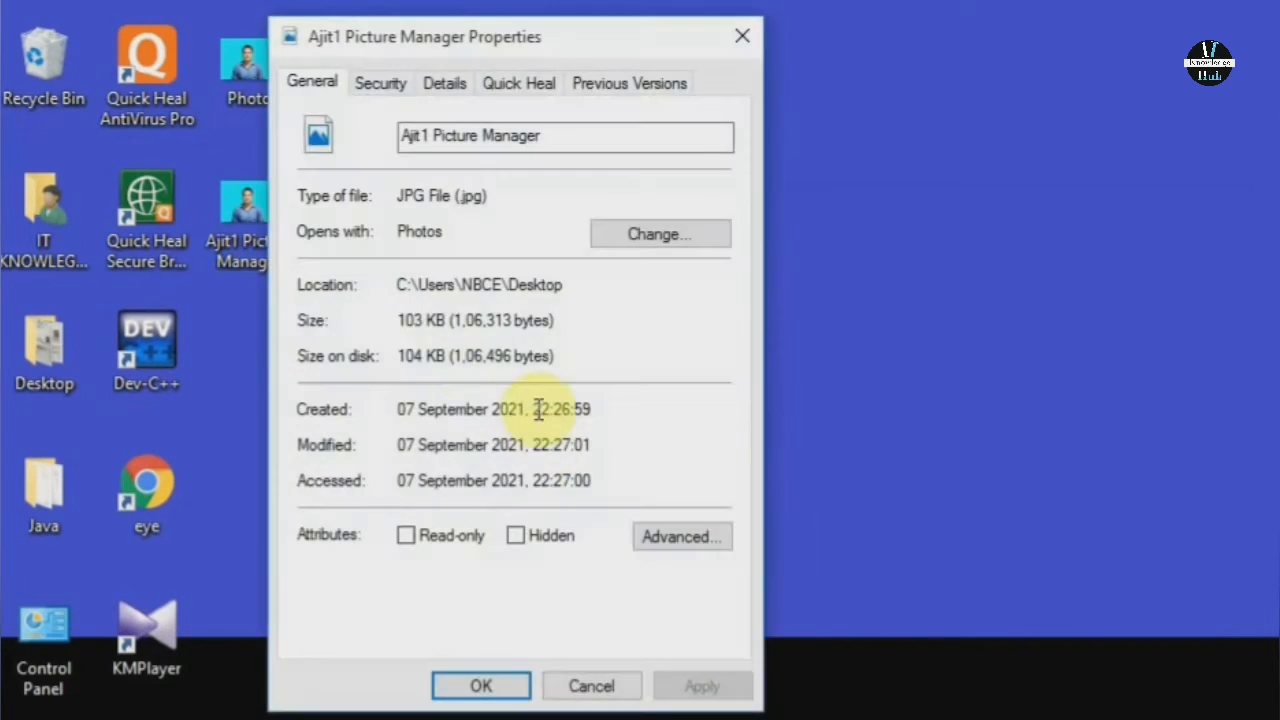
pyautogui.click(750, 34)
pyautogui.rightClick(257, 69)
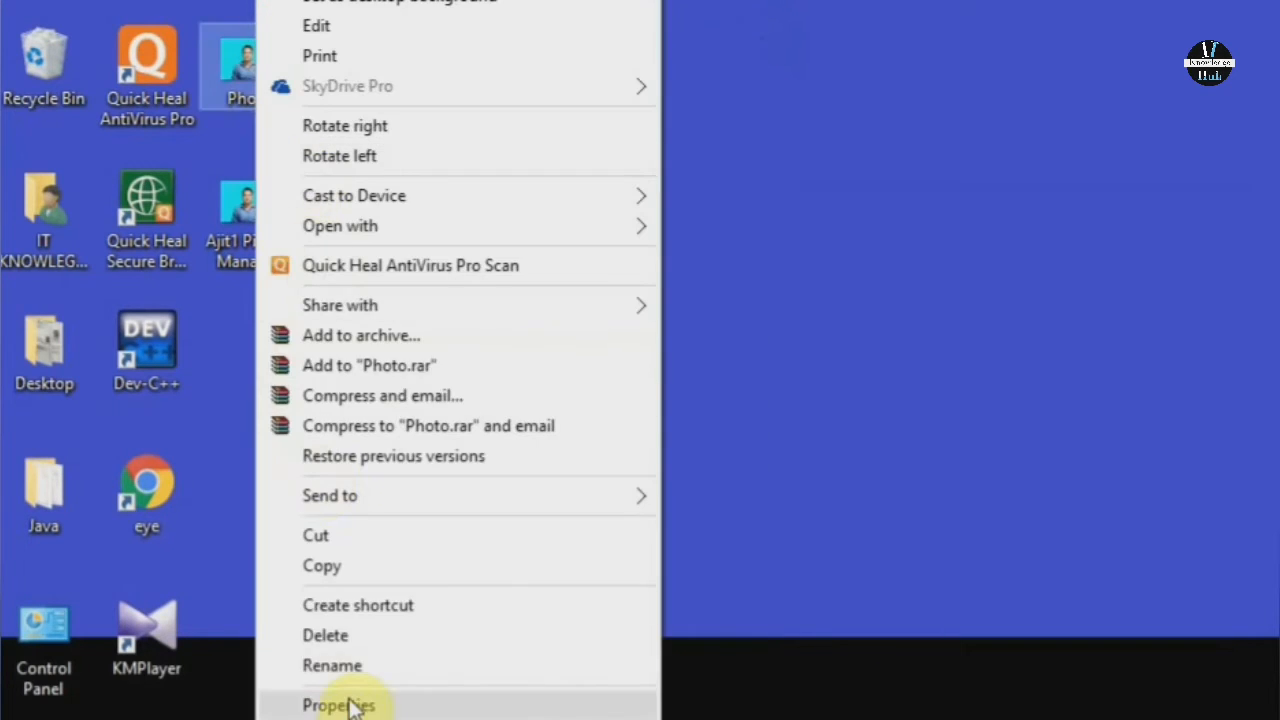
pyautogui.click(351, 703)
pyautogui.click(739, 36)
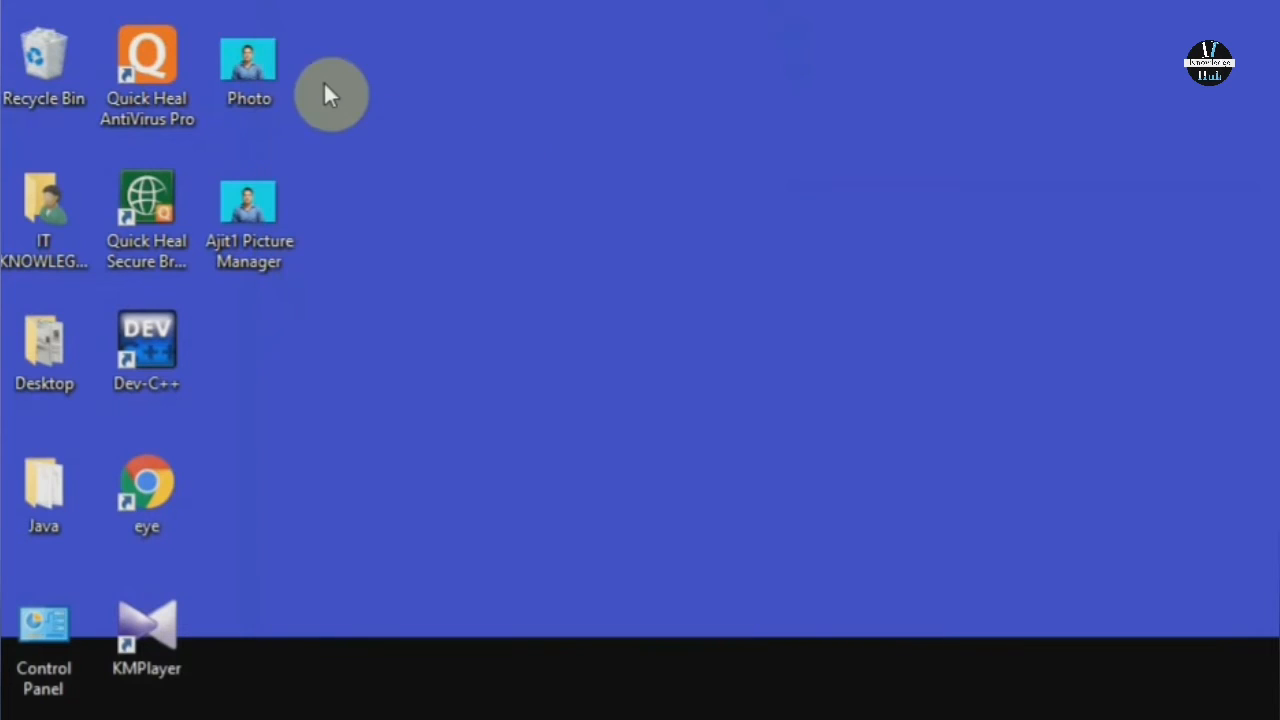
# - Rename the desktop Photo image as PowerPnt
pyautogui.press('F2')
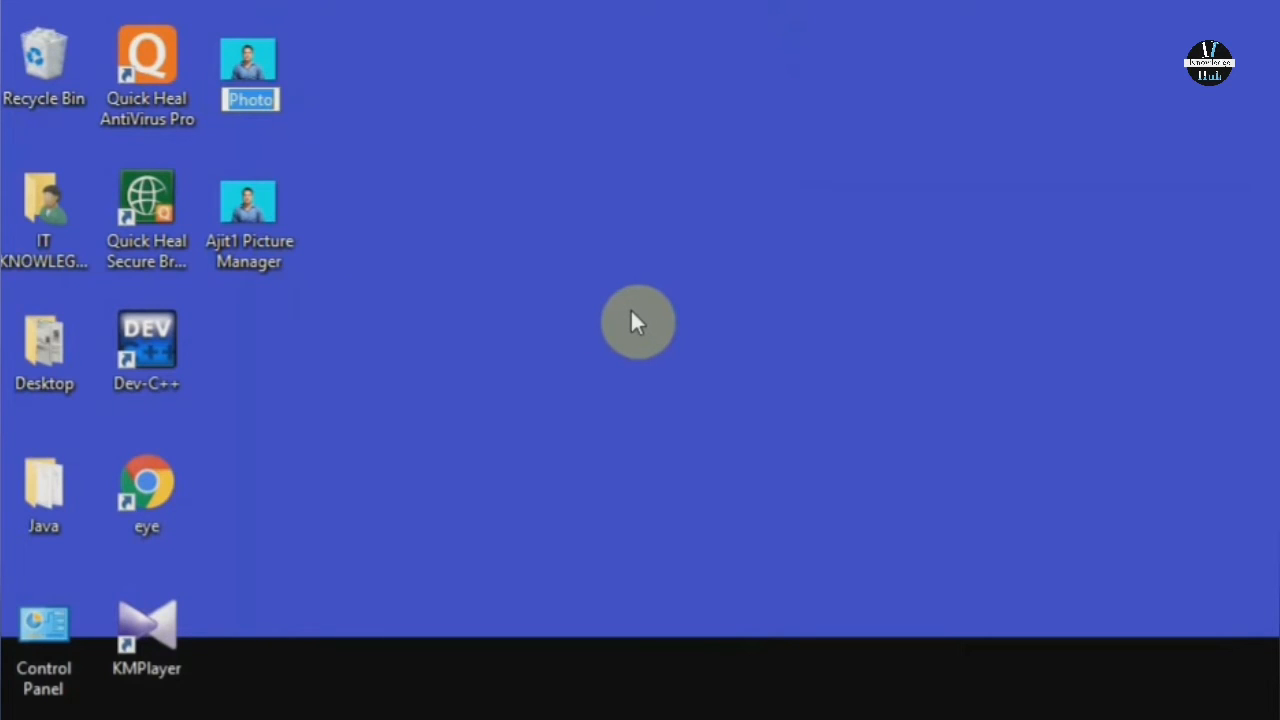
pyautogui.write('PowerPn')
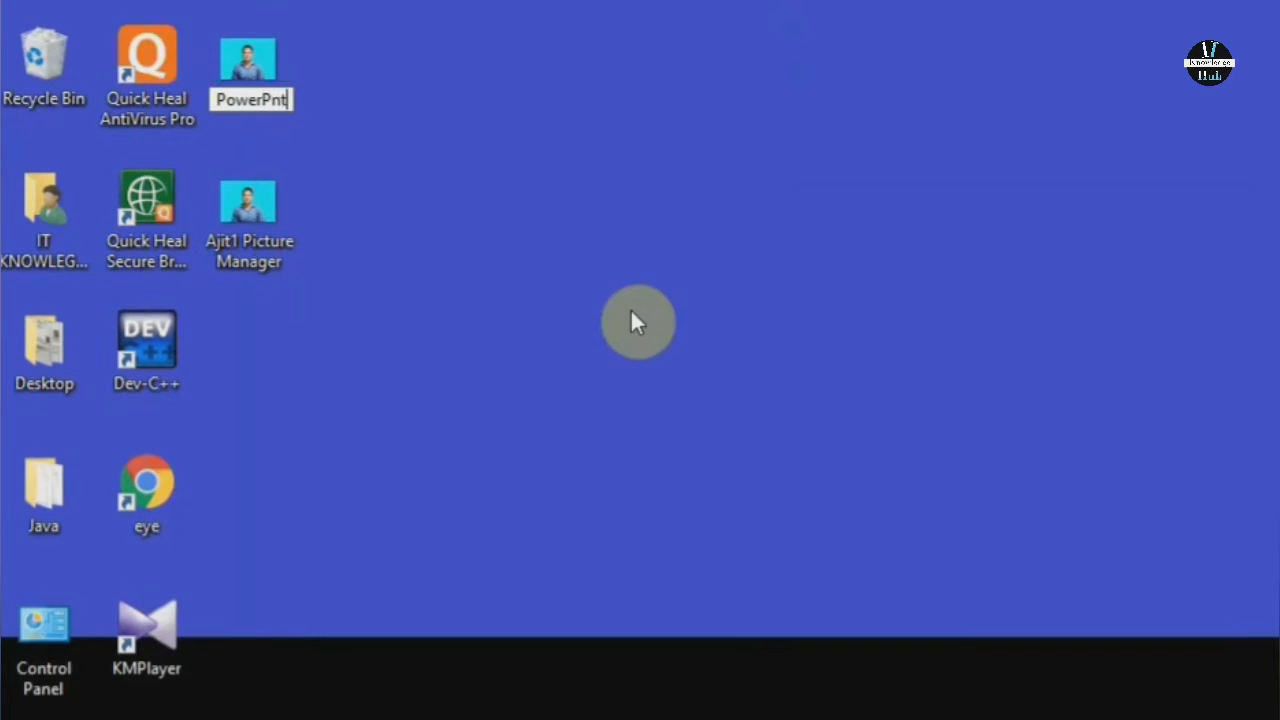
pyautogui.press('Return')
pyautogui.click(250, 240)
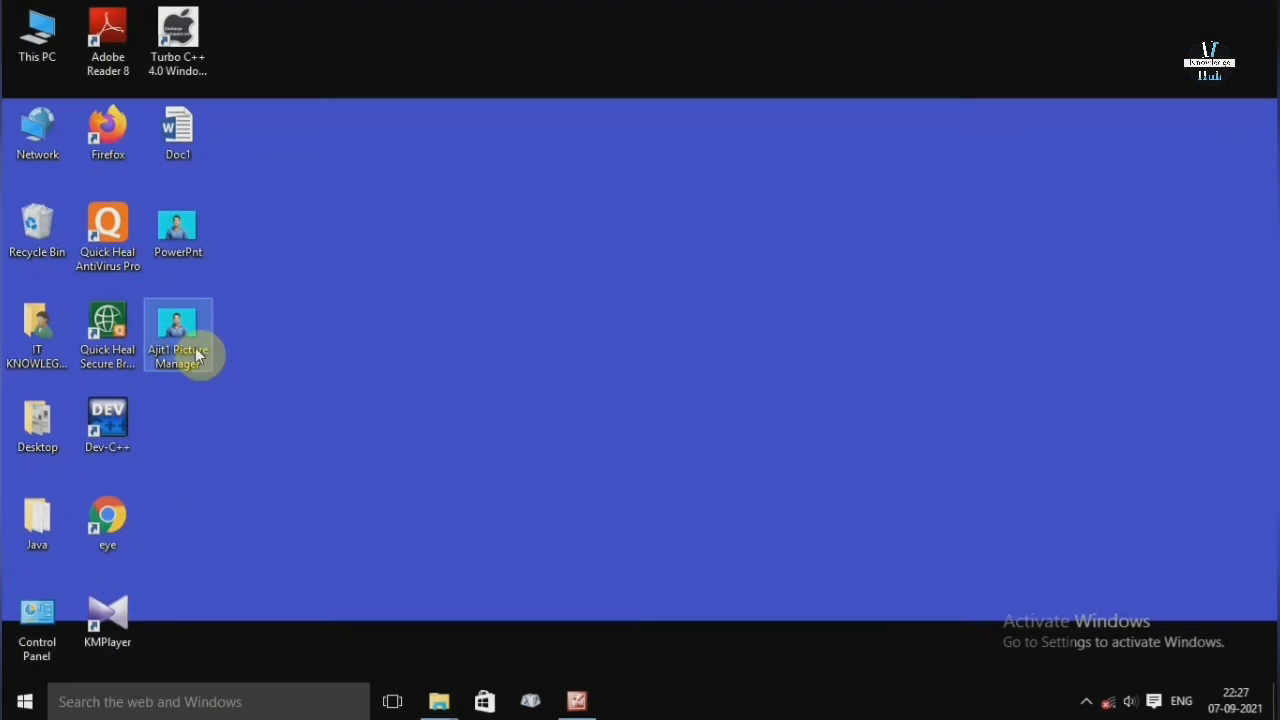
# - Switch back to Picture Manager and compress the portrait with the Web pages option
pyautogui.click(572, 700)
pyautogui.click(1119, 266)
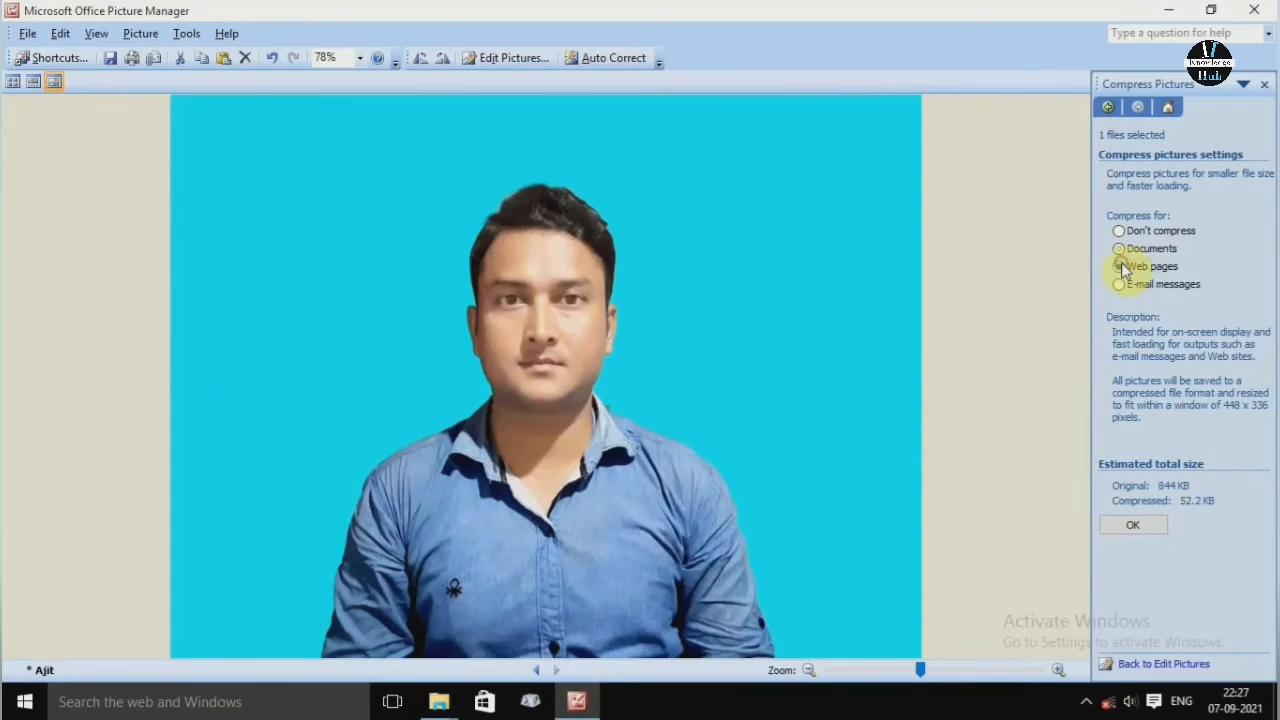
pyautogui.click(1133, 525)
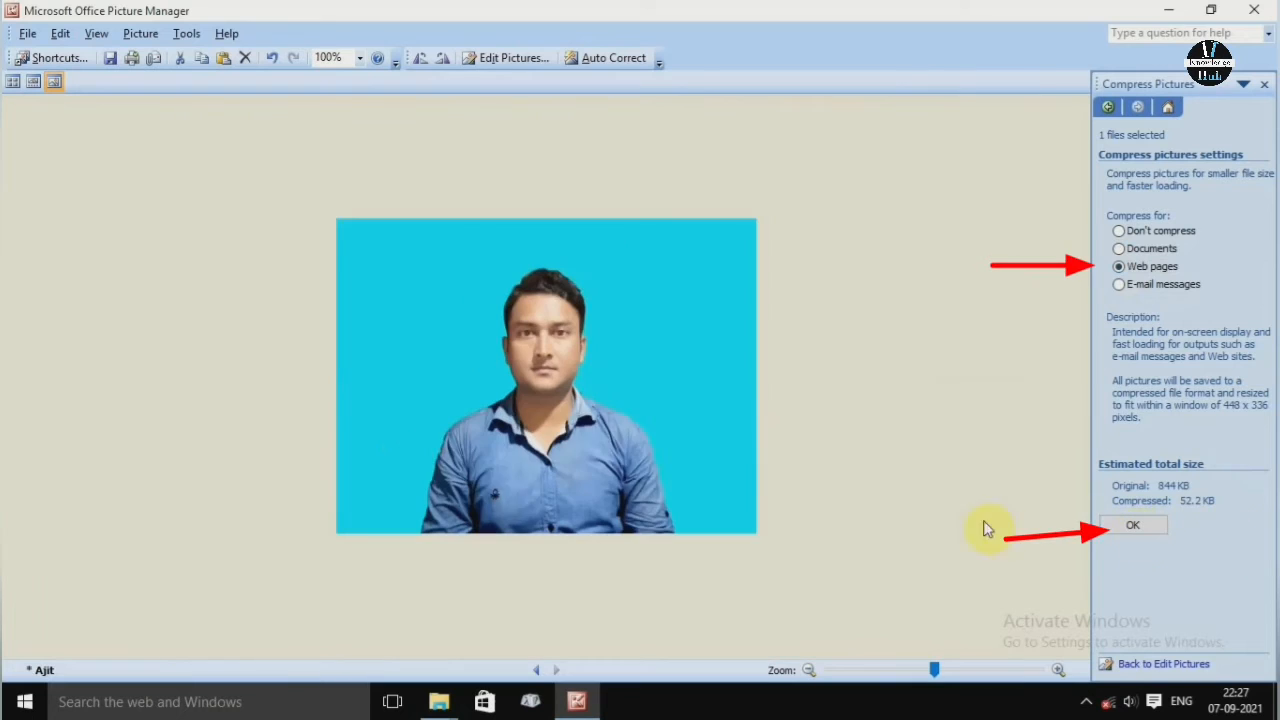
# - Save this version to the Desktop as a JPEG with "Web page Picture Manager" in its file name, and close Picture Manager
pyautogui.click(28, 33)
pyautogui.click(50, 120)
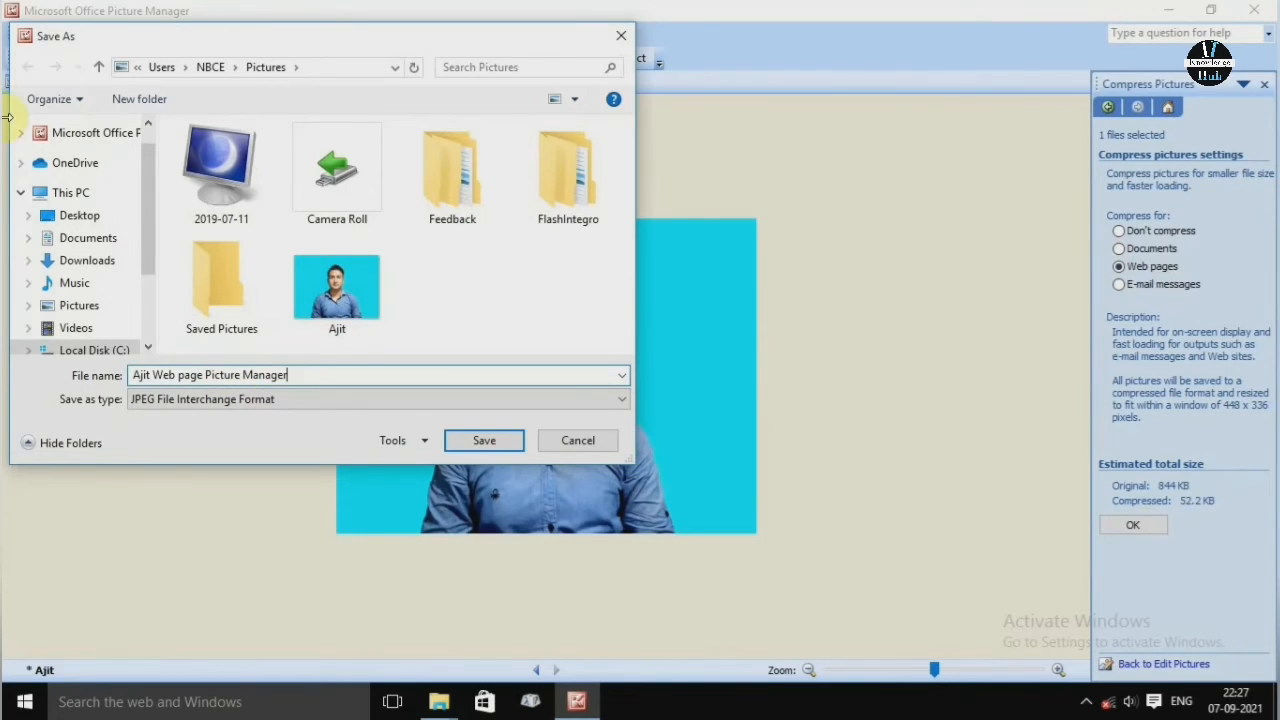
pyautogui.click(79, 215)
pyautogui.click(484, 440)
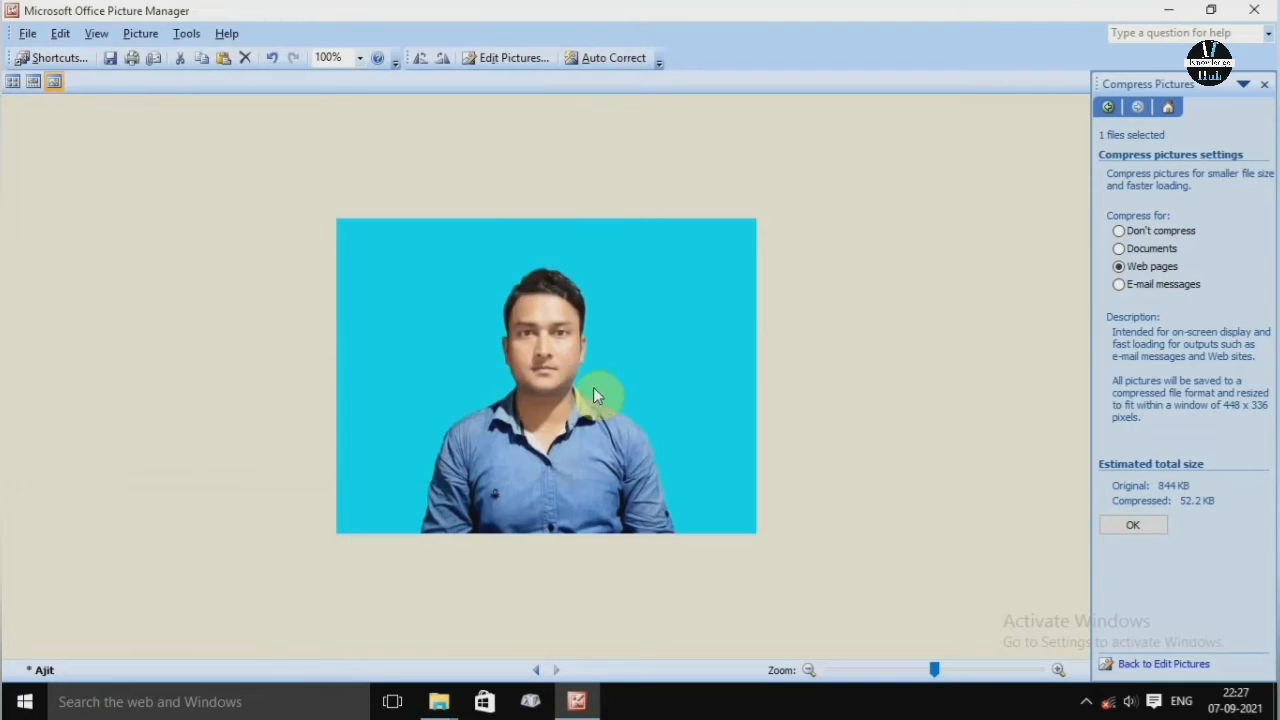
pyautogui.click(1249, 10)
pyautogui.click(650, 401)
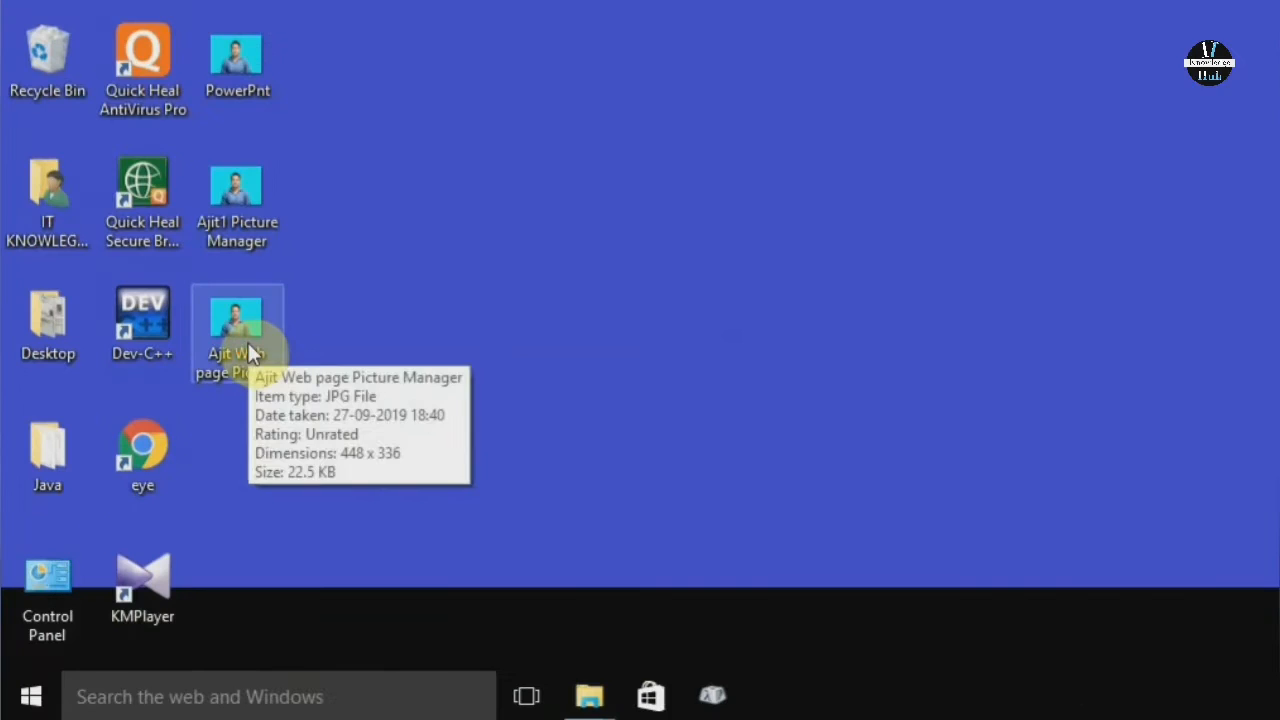
# - Check the file size of the desktop image with "Web page Picture Manager" in its name, and inspect it enlarged in Photos
pyautogui.rightClick(185, 438)
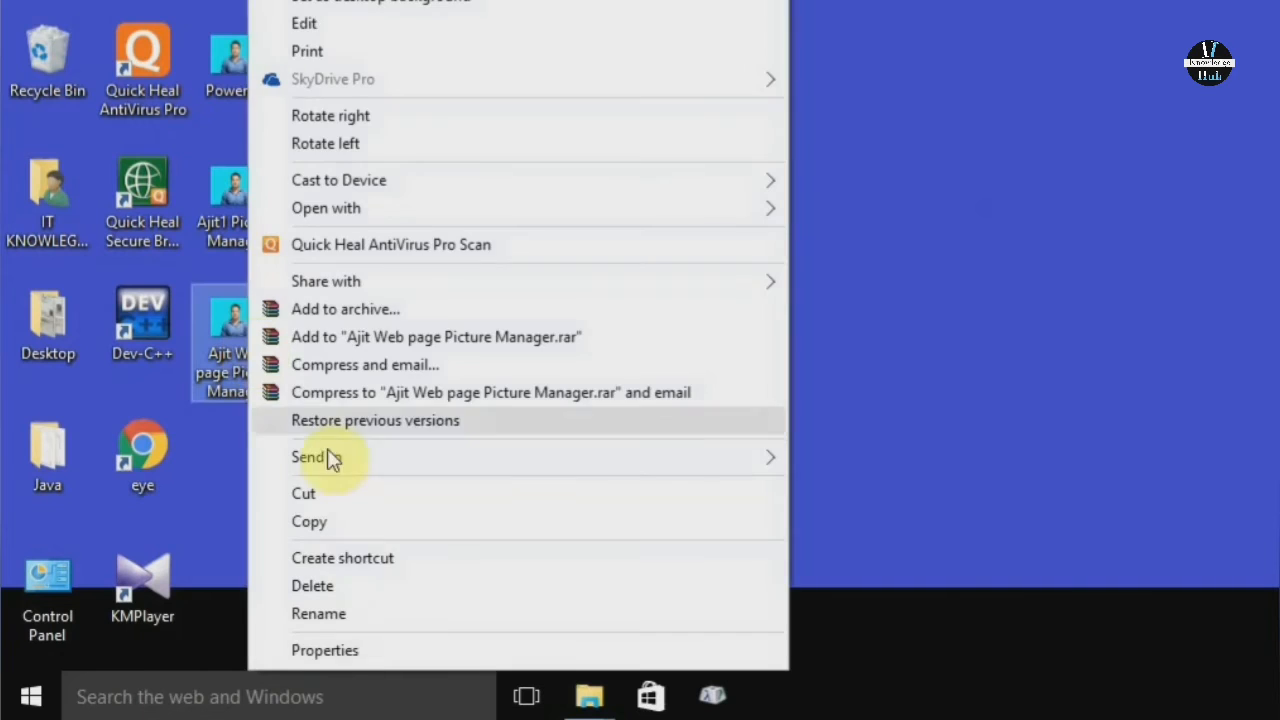
pyautogui.click(350, 646)
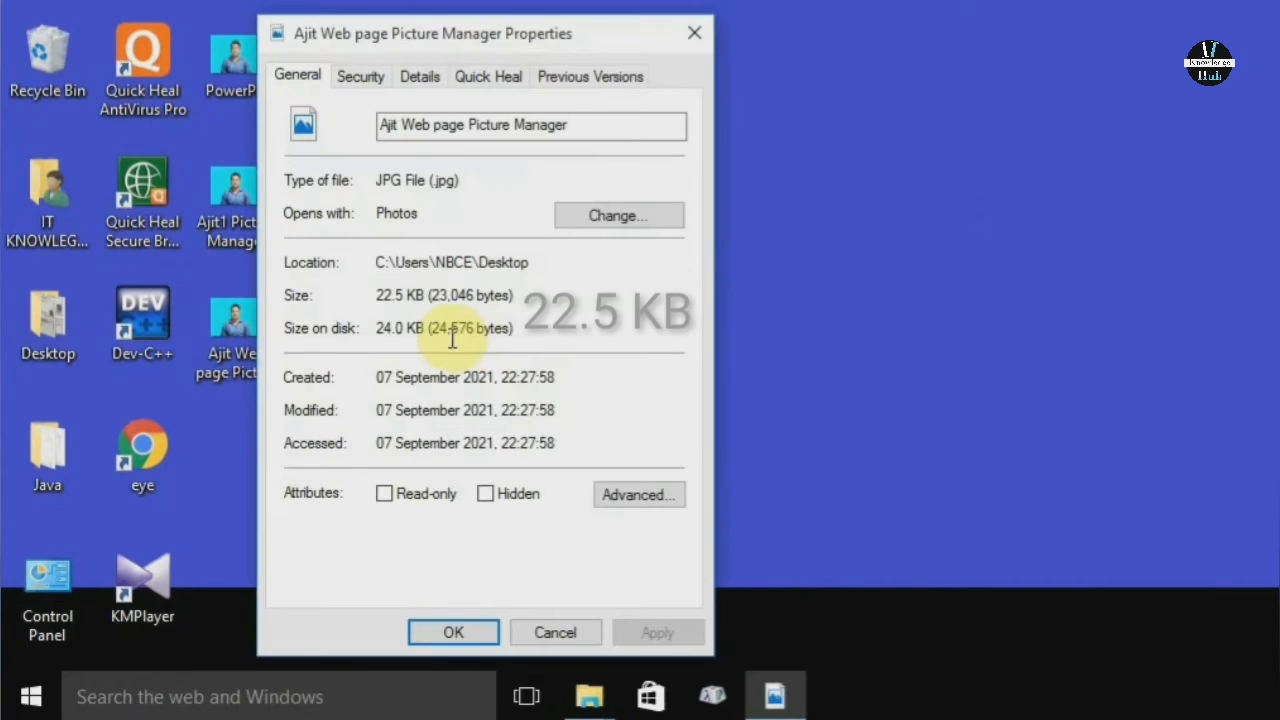
pyautogui.click(694, 32)
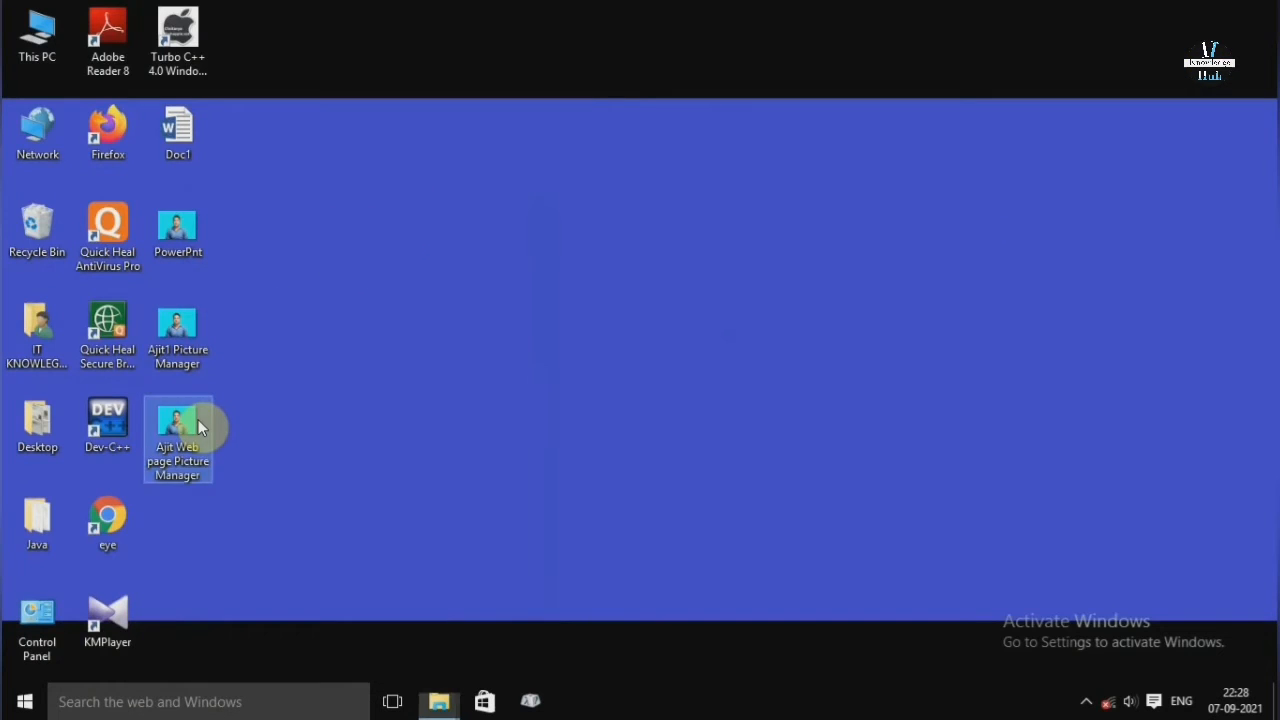
pyautogui.doubleClick(198, 422)
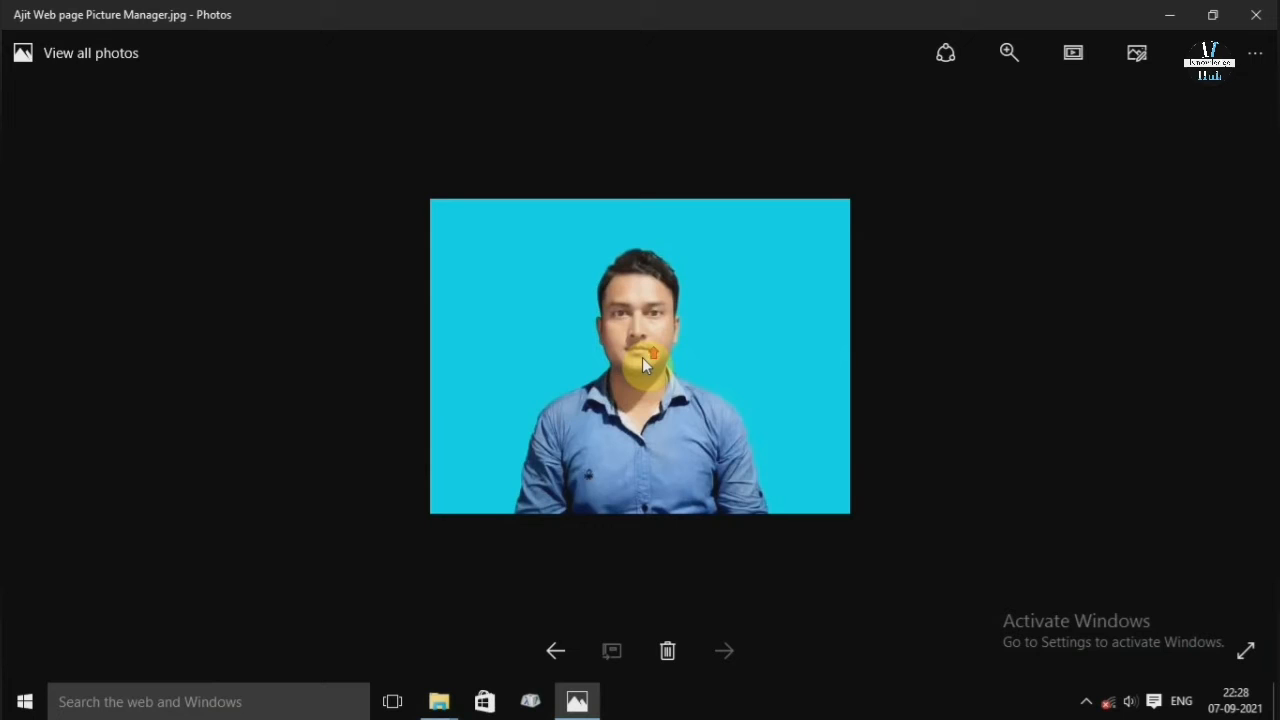
pyautogui.click(1006, 55)
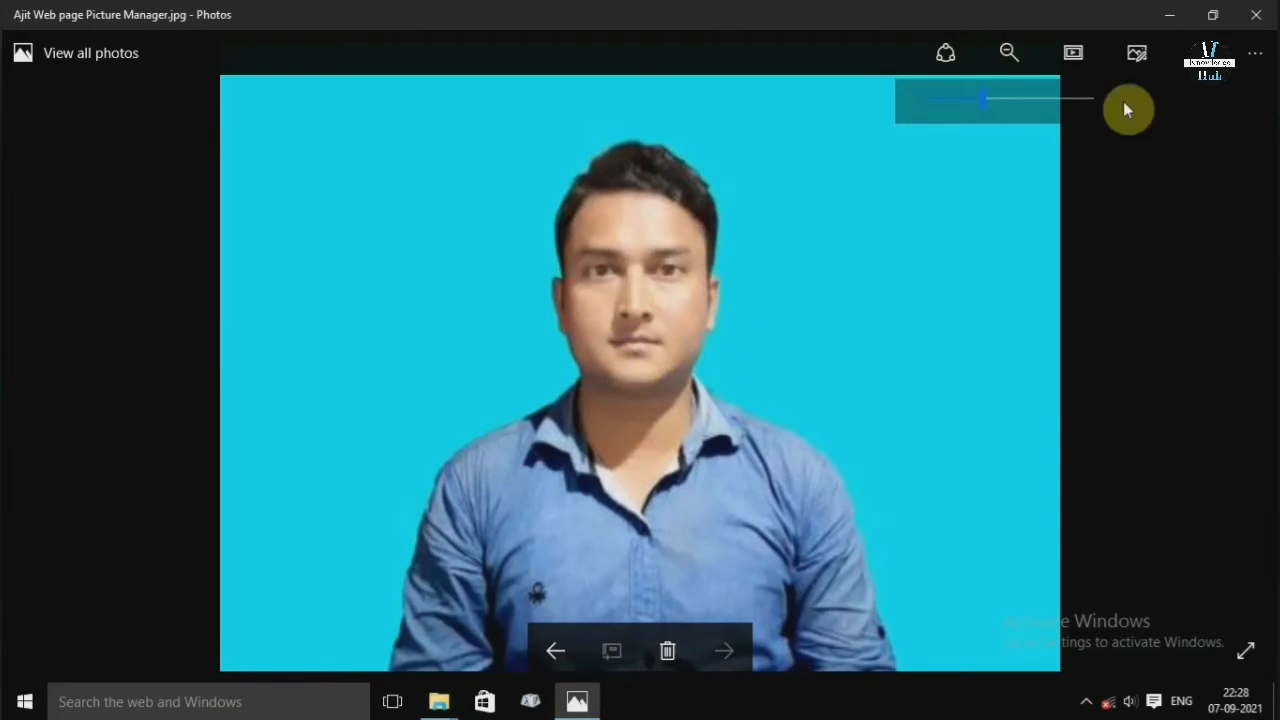
pyautogui.click(1250, 16)
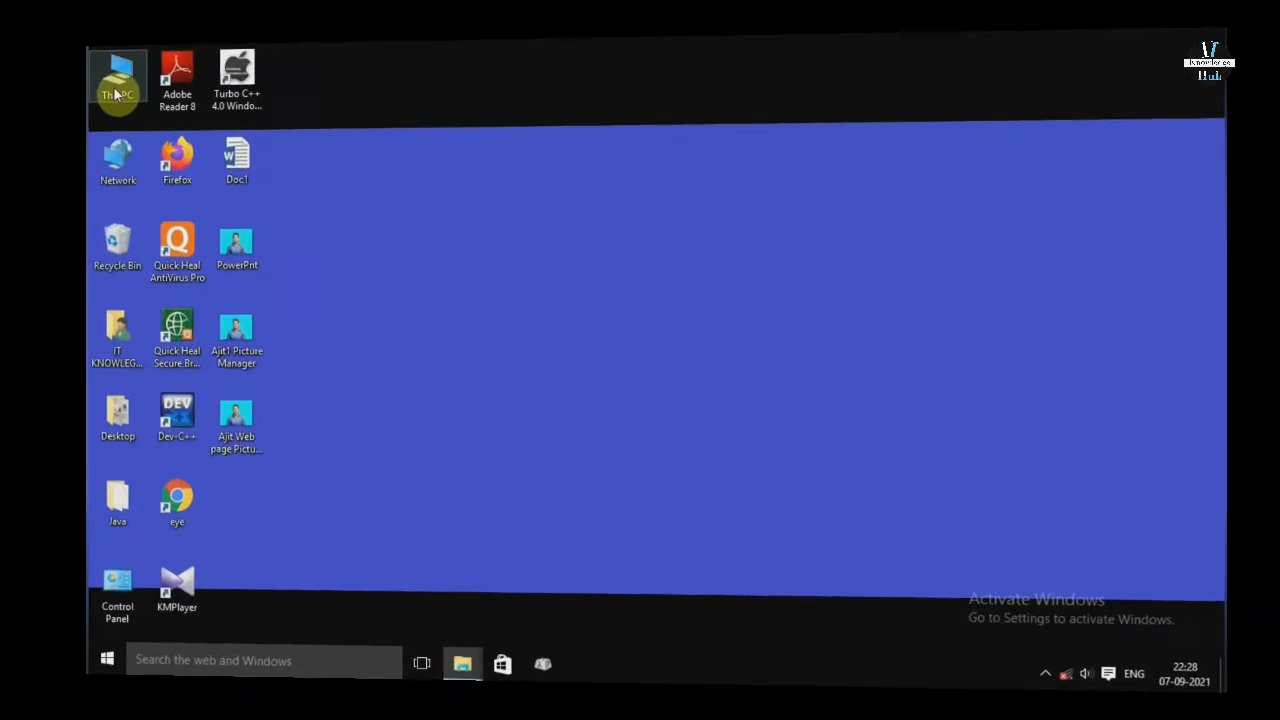
# - Open the portrait from the Pictures folder in Adobe Photoshop CS, and close both Photoshop and the folder window
pyautogui.doubleClick(115, 93)
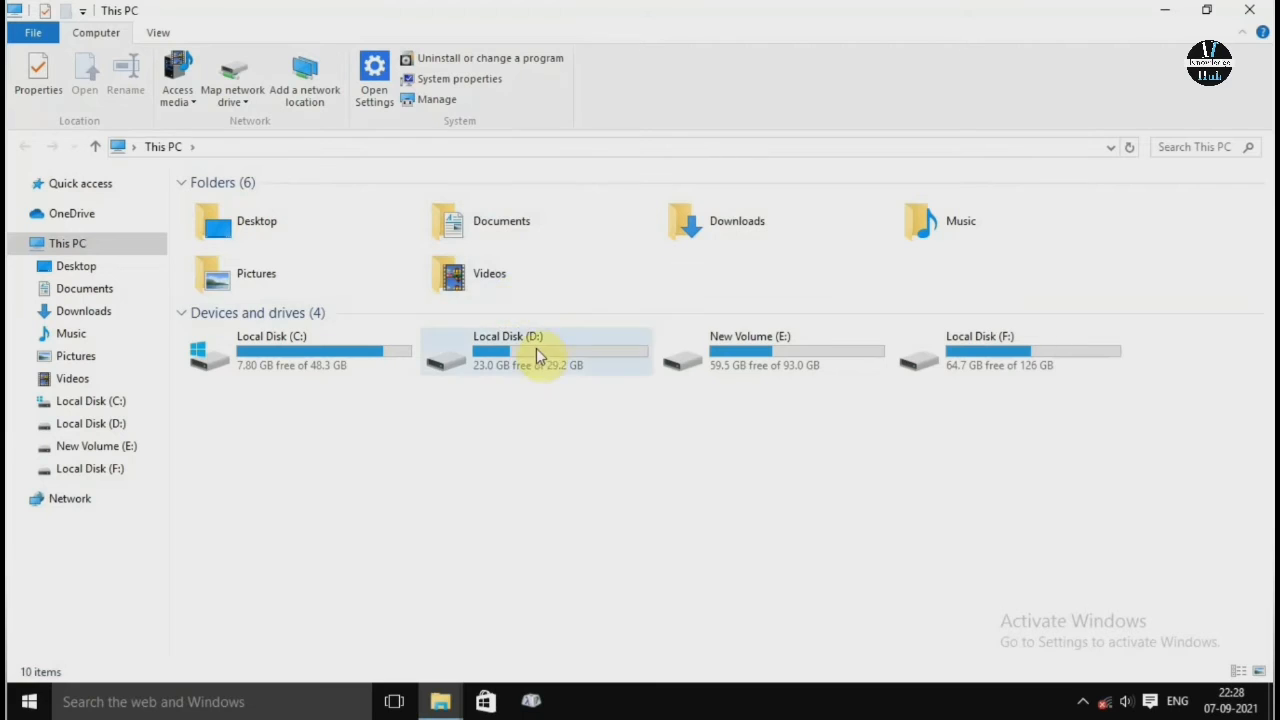
pyautogui.doubleClick(310, 274)
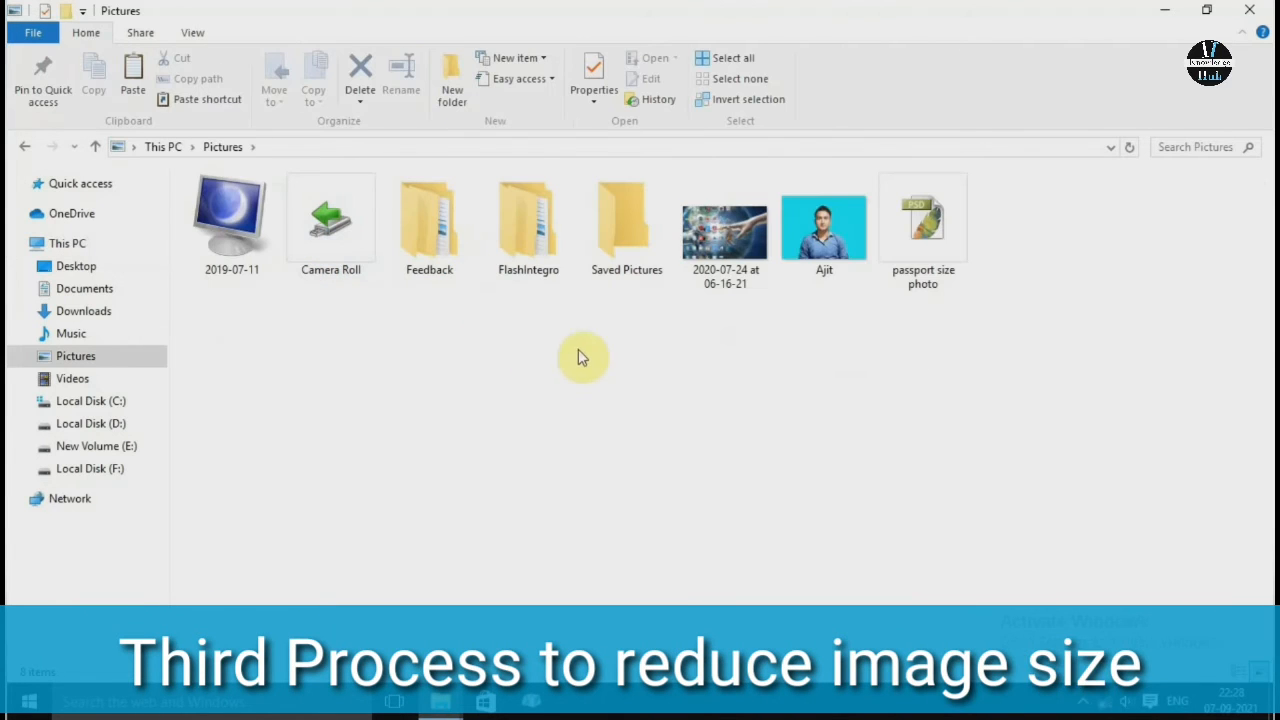
pyautogui.click(807, 240)
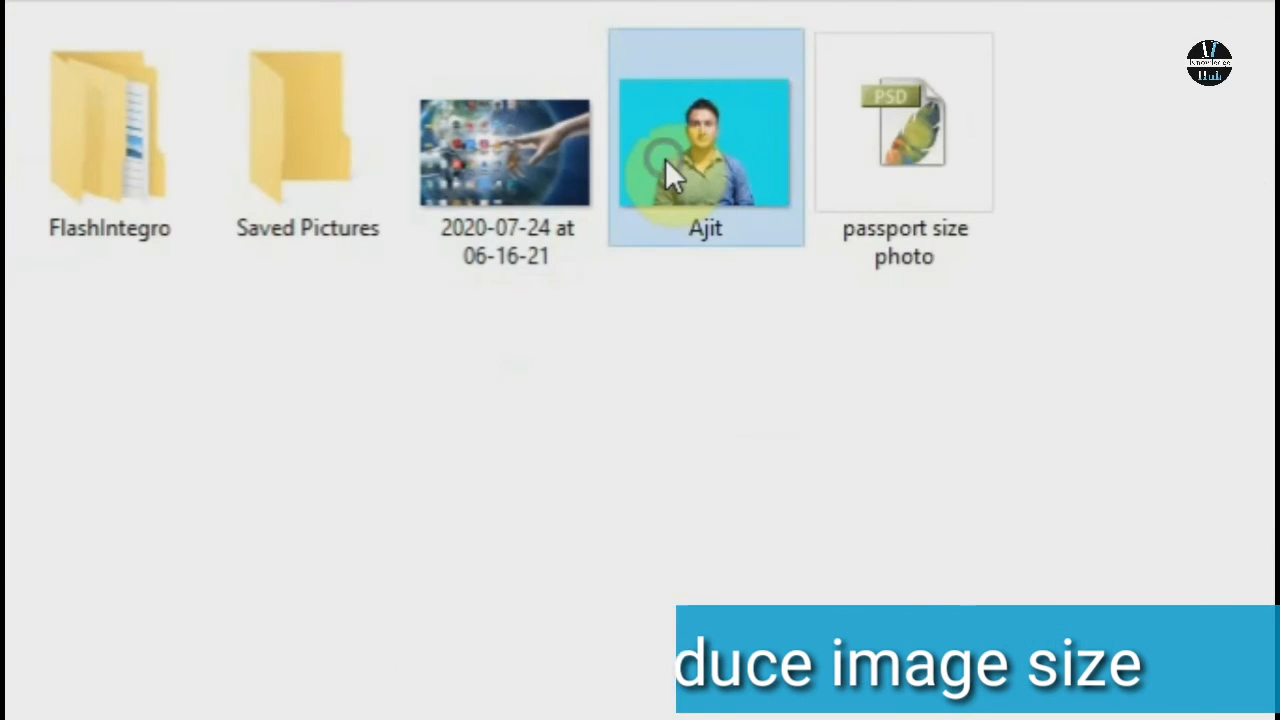
pyautogui.rightClick(665, 160)
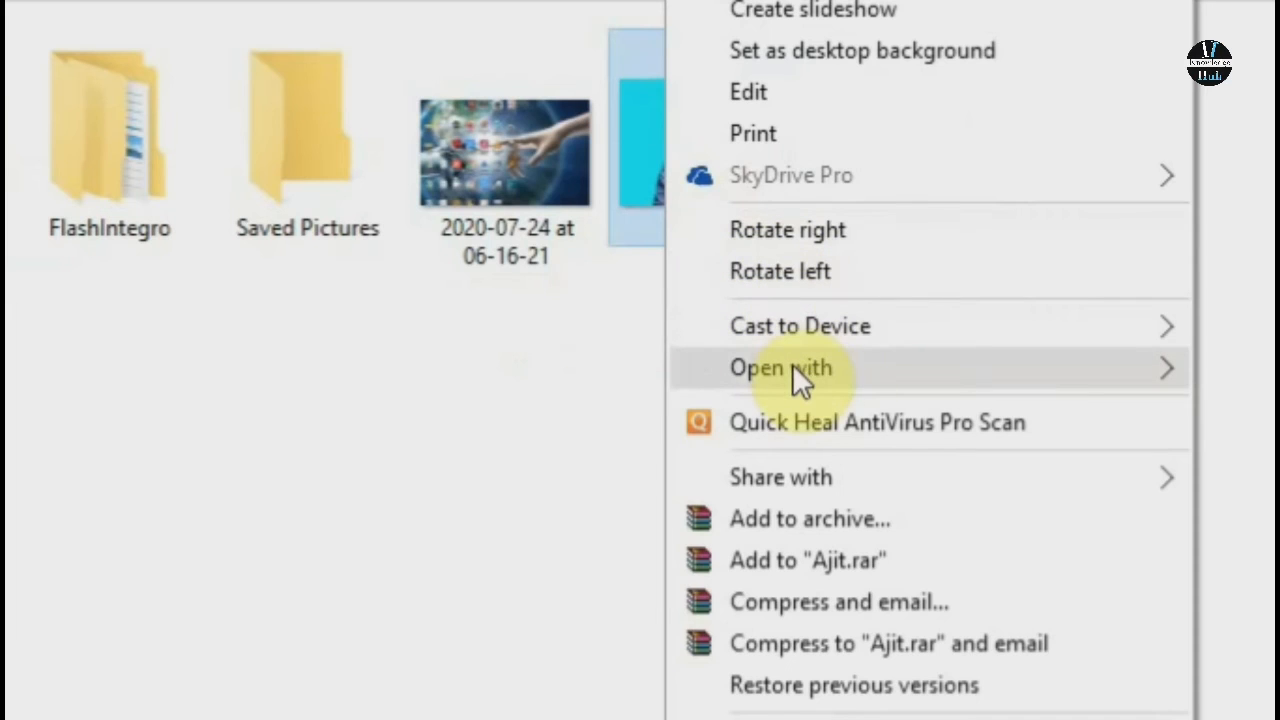
pyautogui.moveTo(837, 364)
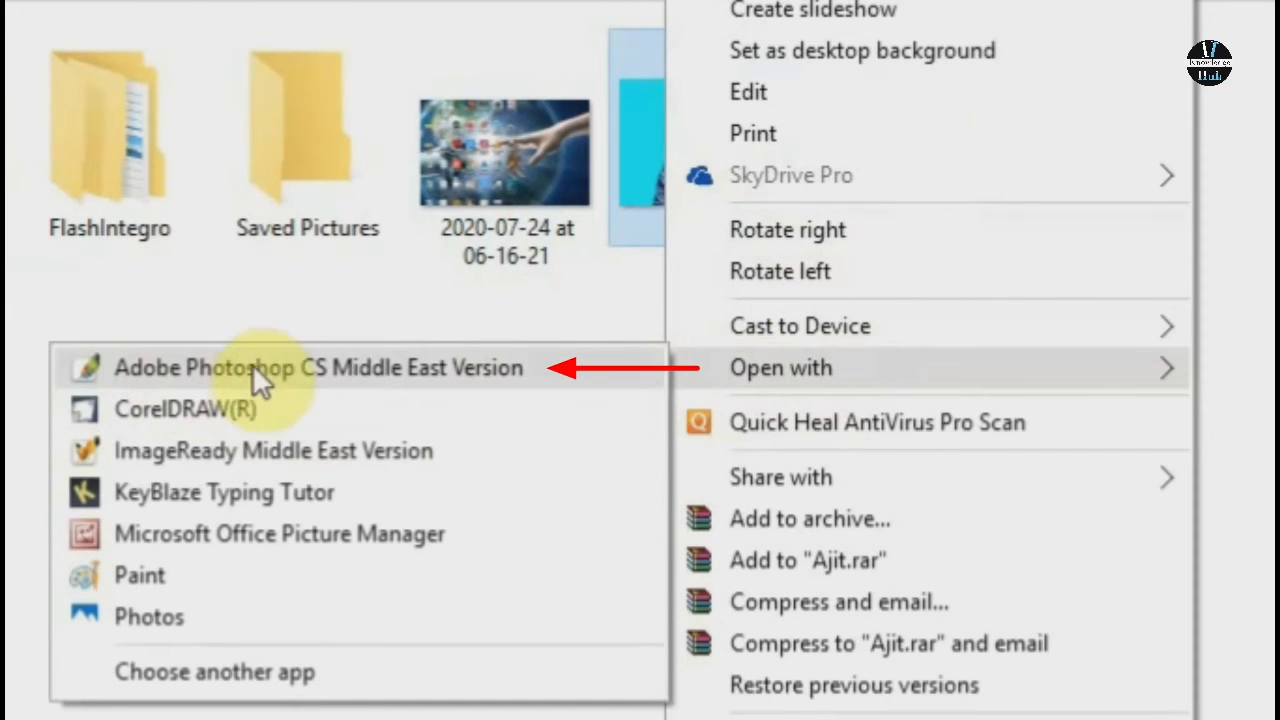
pyautogui.click(316, 368)
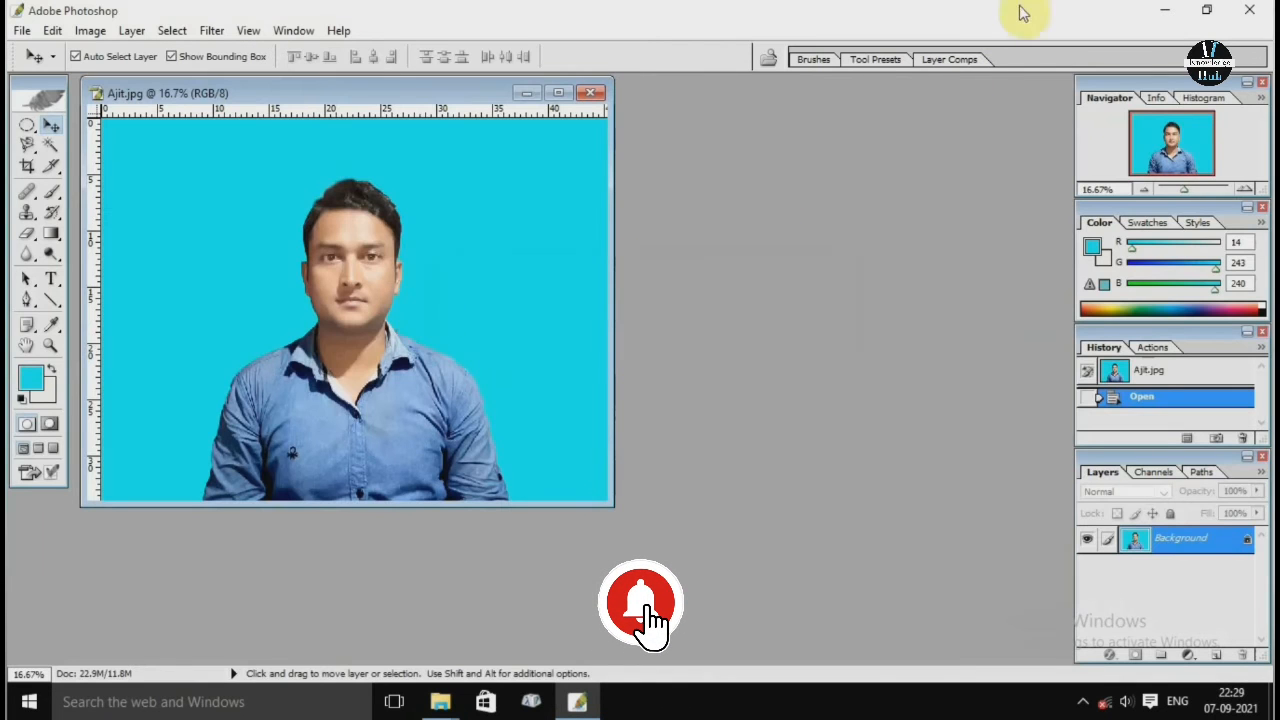
pyautogui.click(1249, 10)
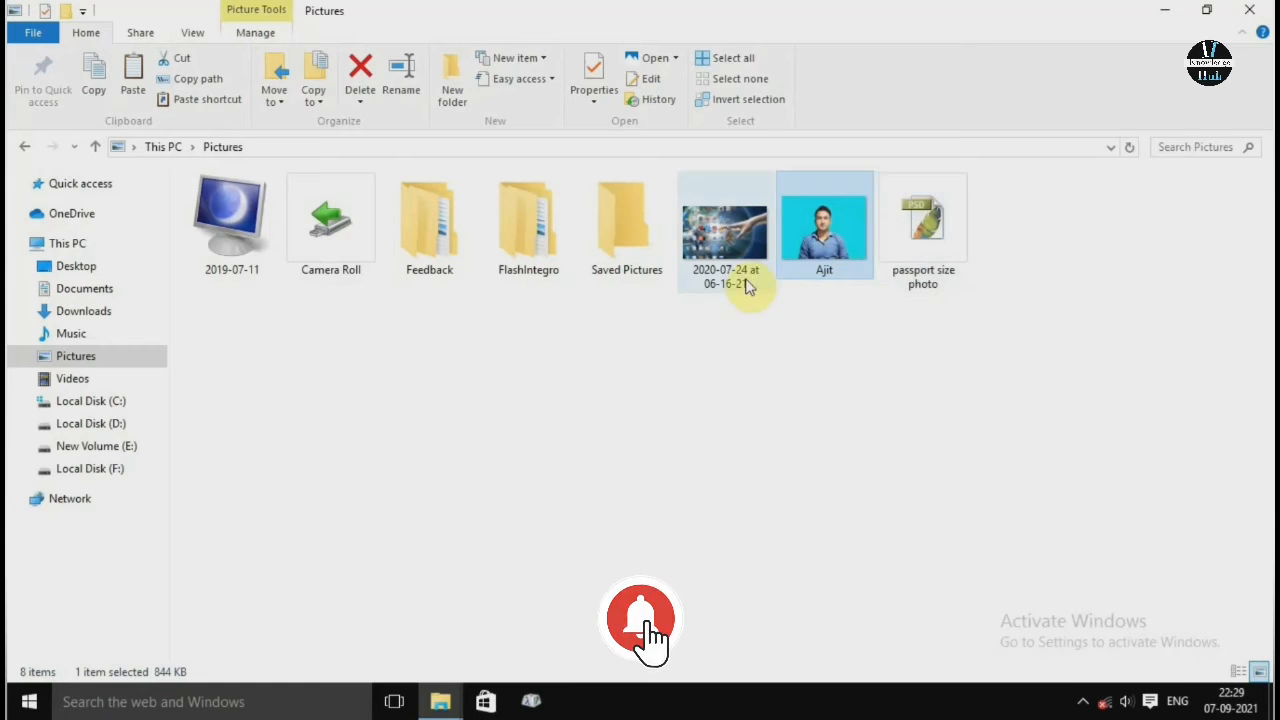
pyautogui.click(1254, 9)
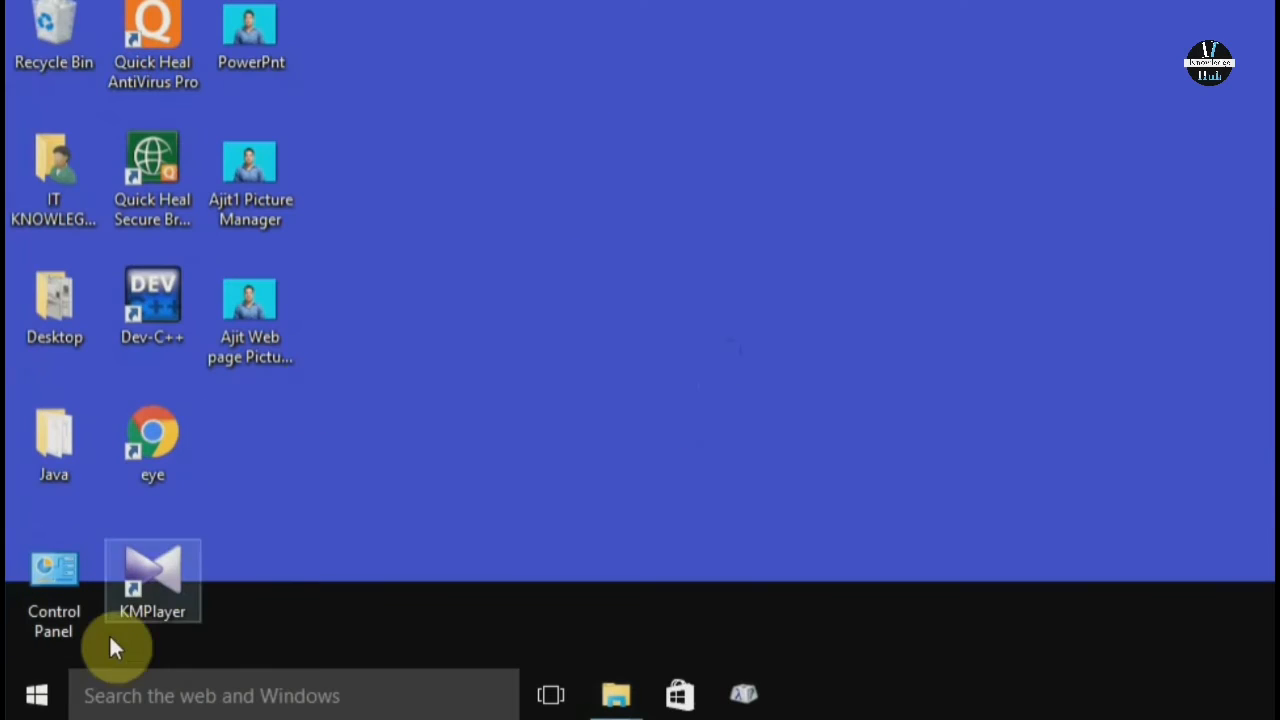
# - Start Adobe Photoshop CS and open the portrait JPEG from the Pictures folder
pyautogui.click(50, 706)
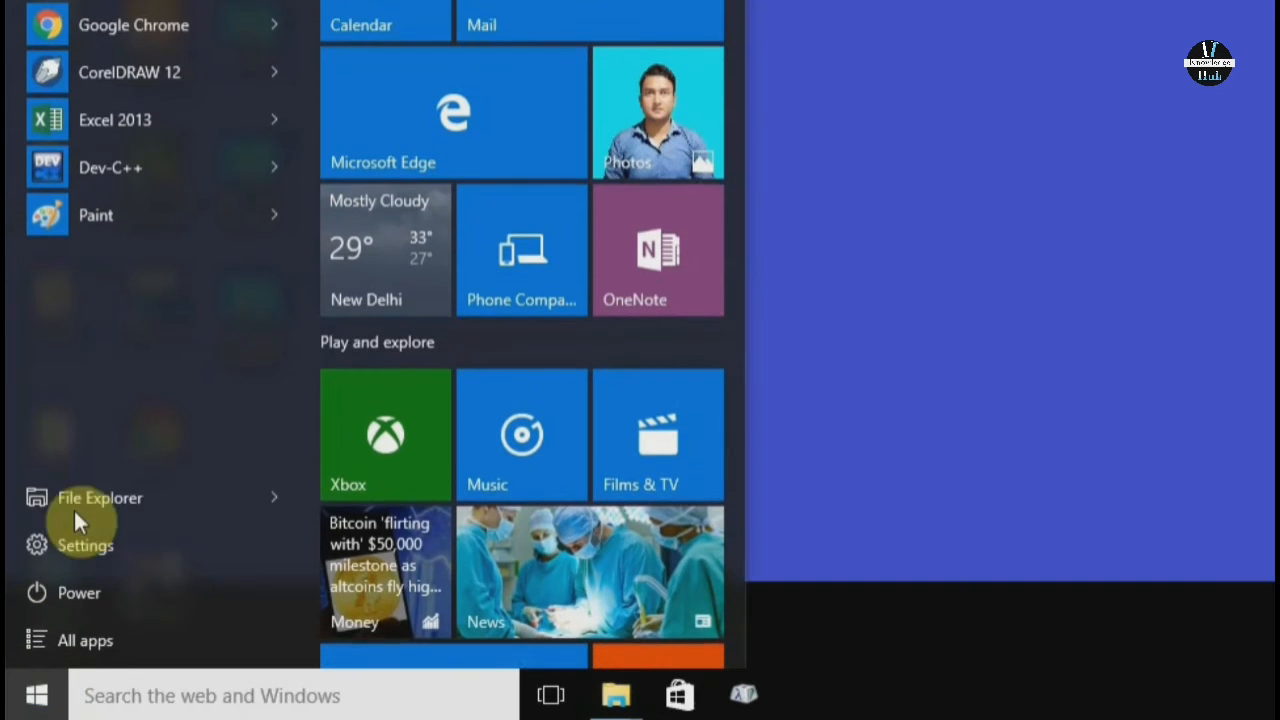
pyautogui.click(75, 640)
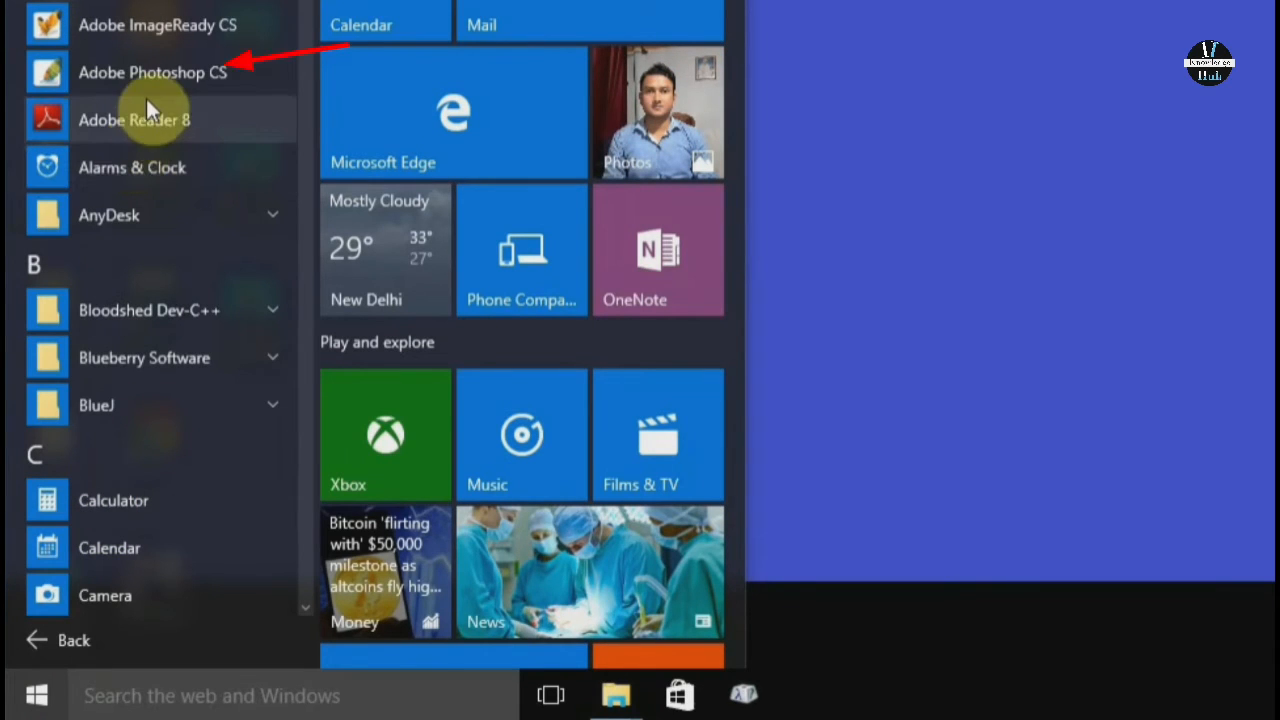
pyautogui.click(97, 64)
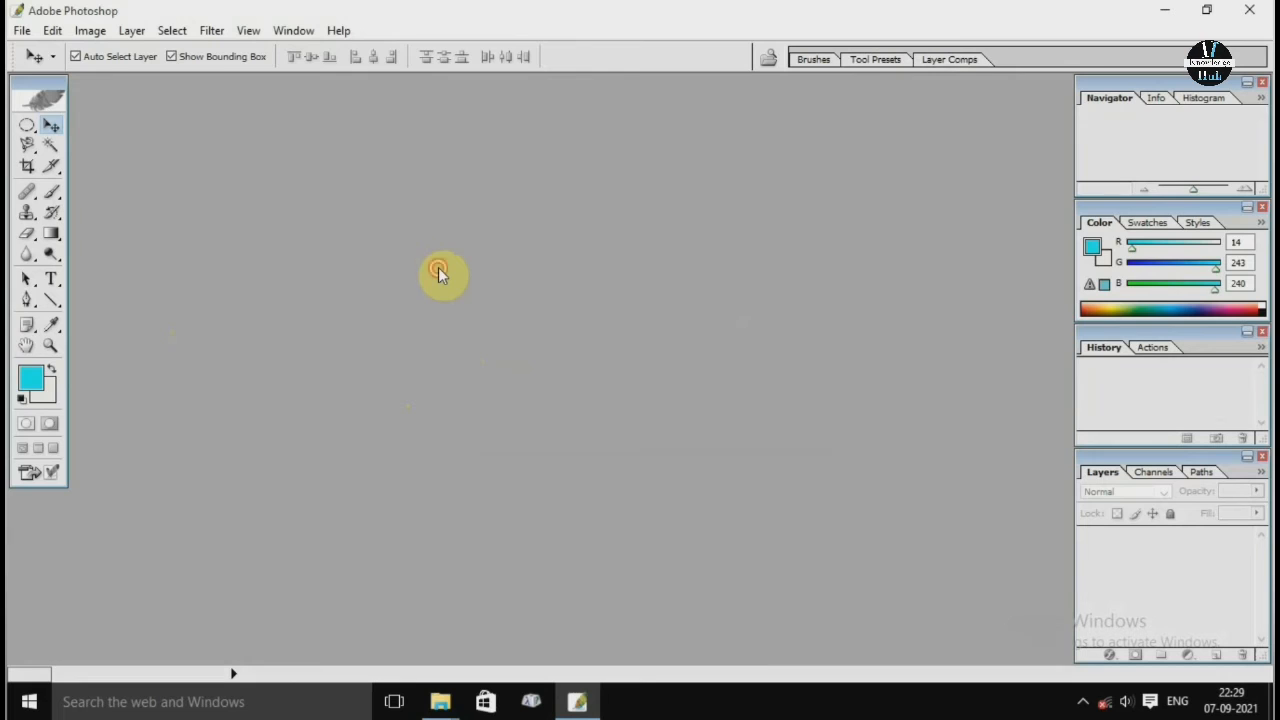
pyautogui.doubleClick(438, 267)
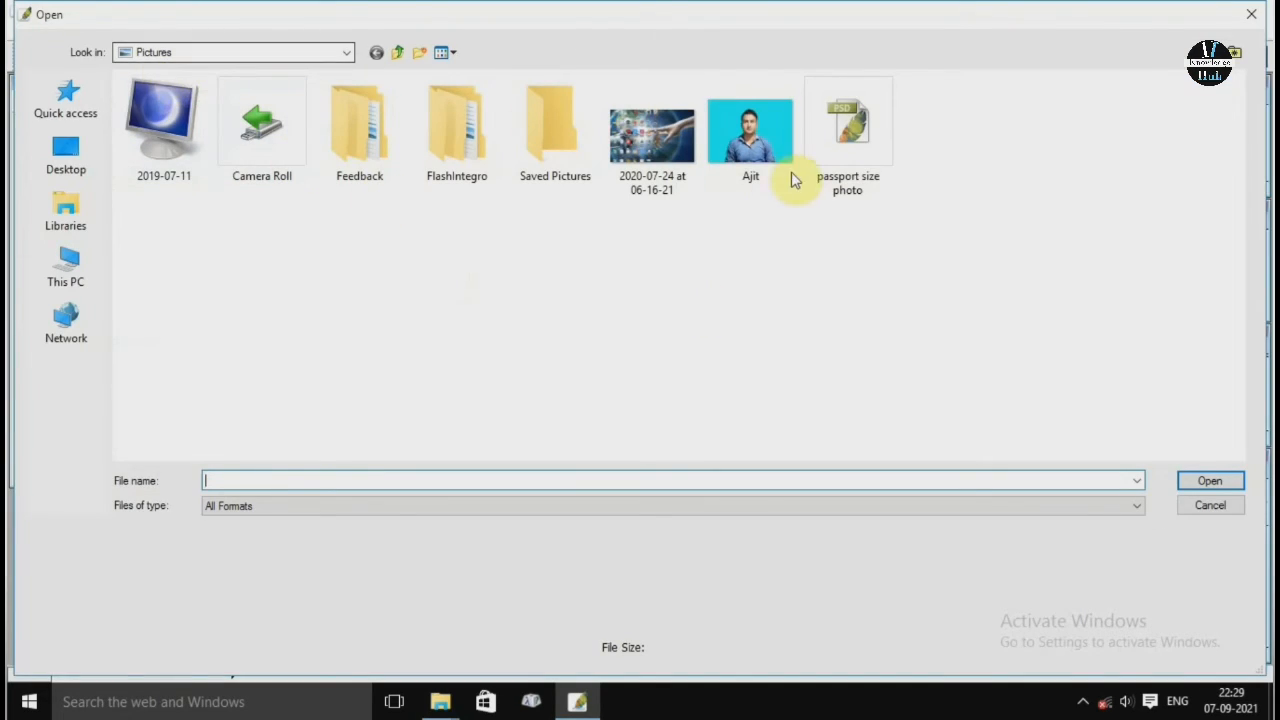
pyautogui.click(755, 150)
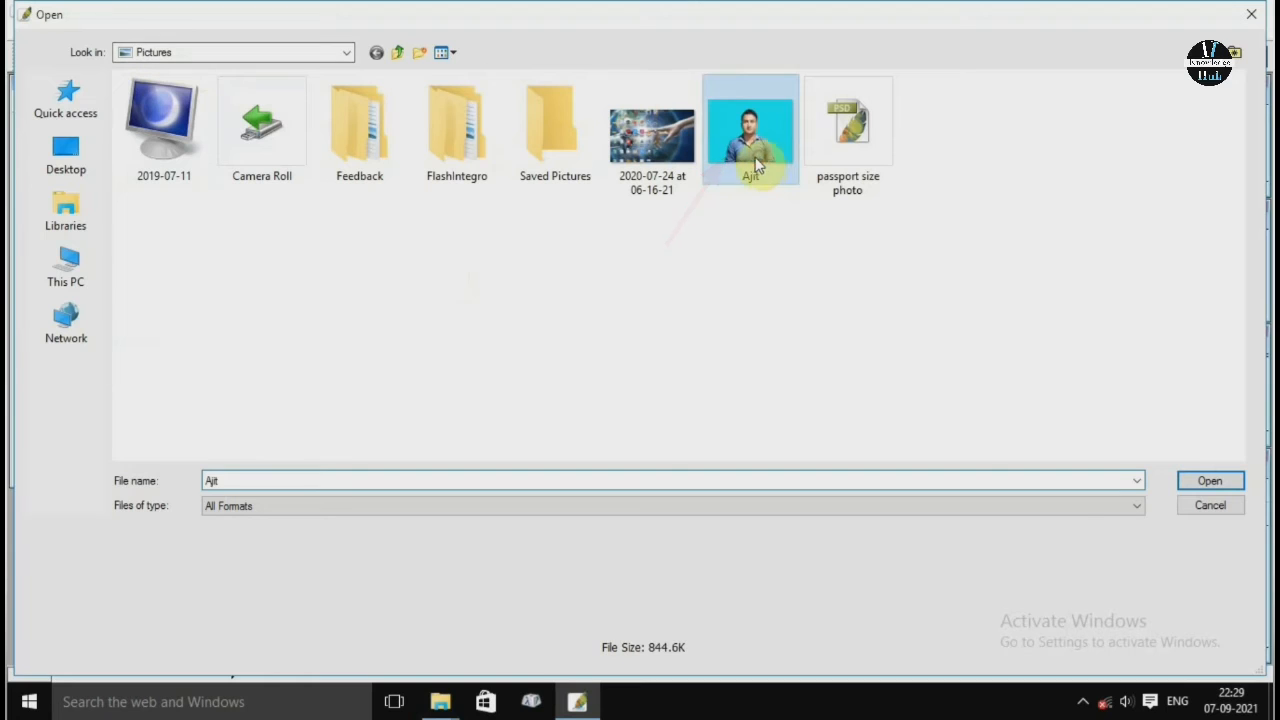
pyautogui.click(1207, 483)
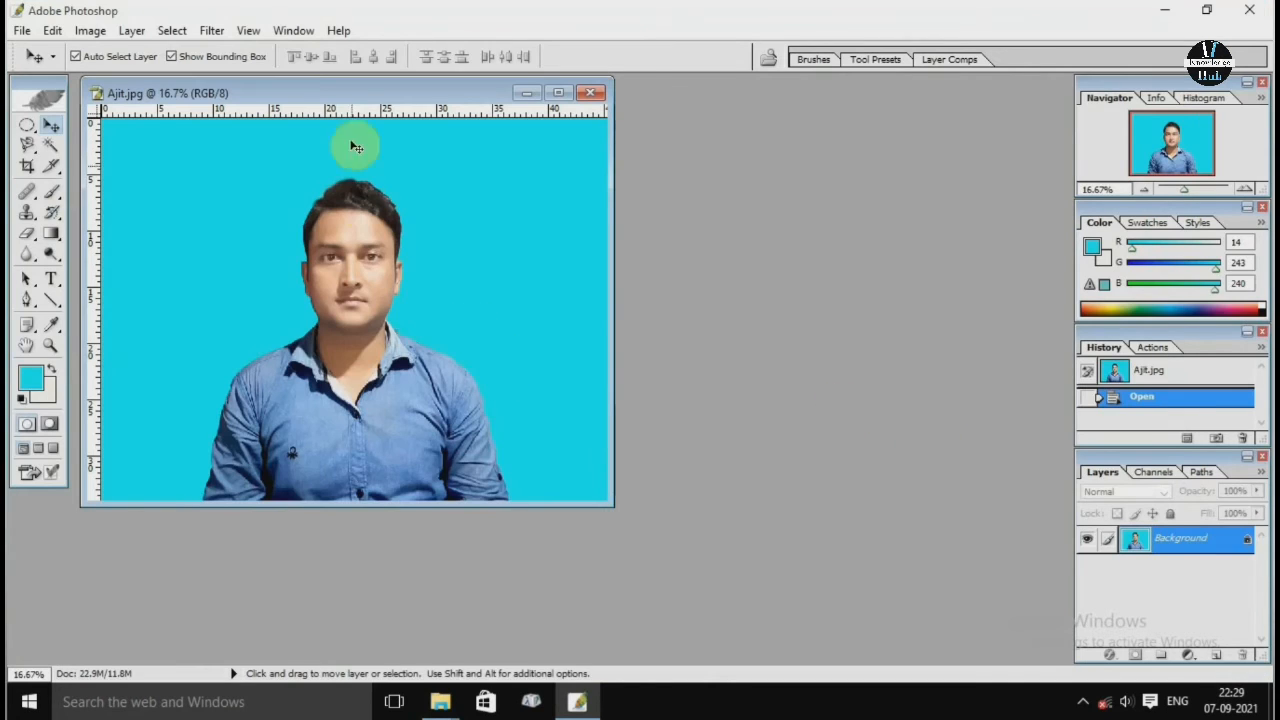
pyautogui.moveTo(330, 100); pyautogui.dragTo(478, 139)
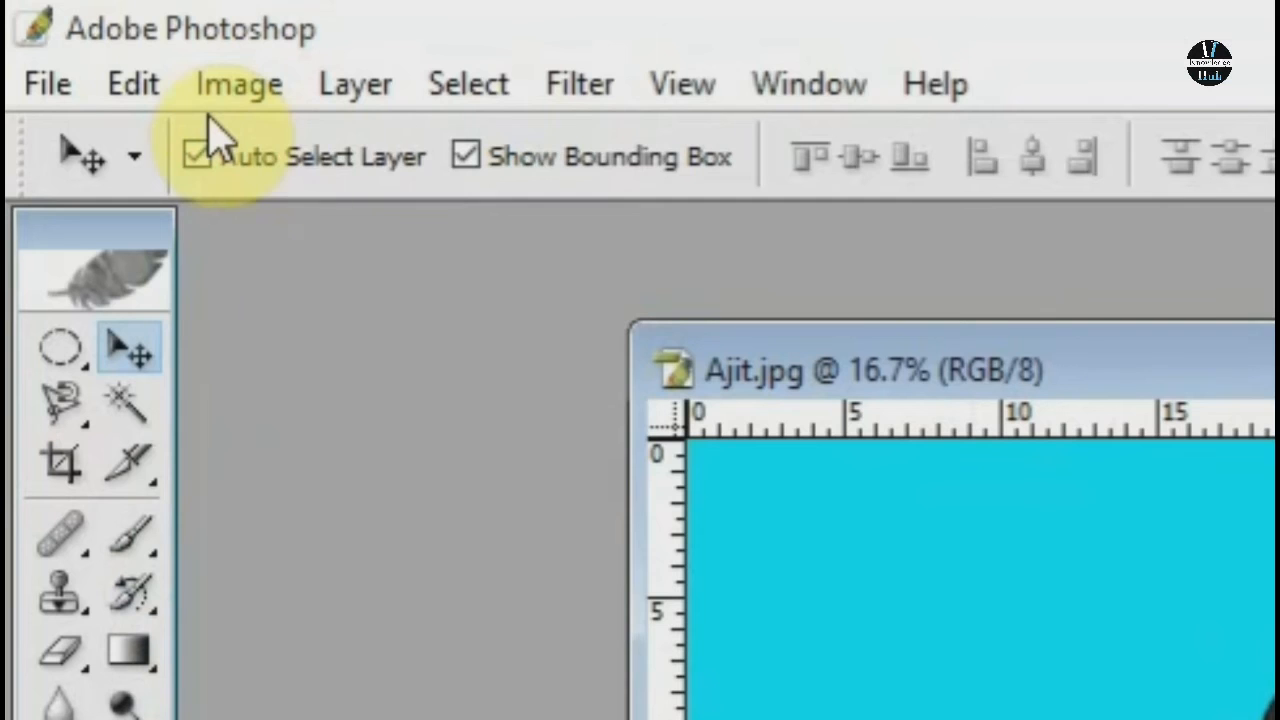
# - Set the portrait's image resolution to 50 pixels/inch
pyautogui.click(84, 31)
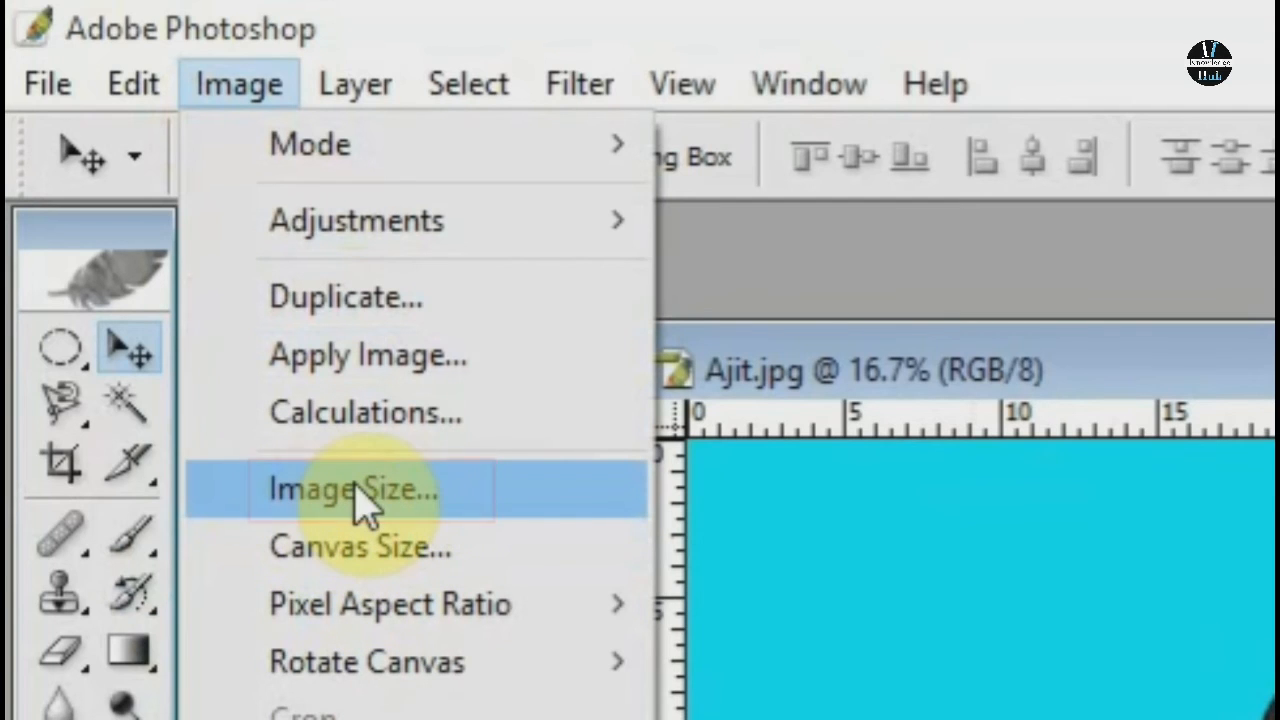
pyautogui.click(478, 495)
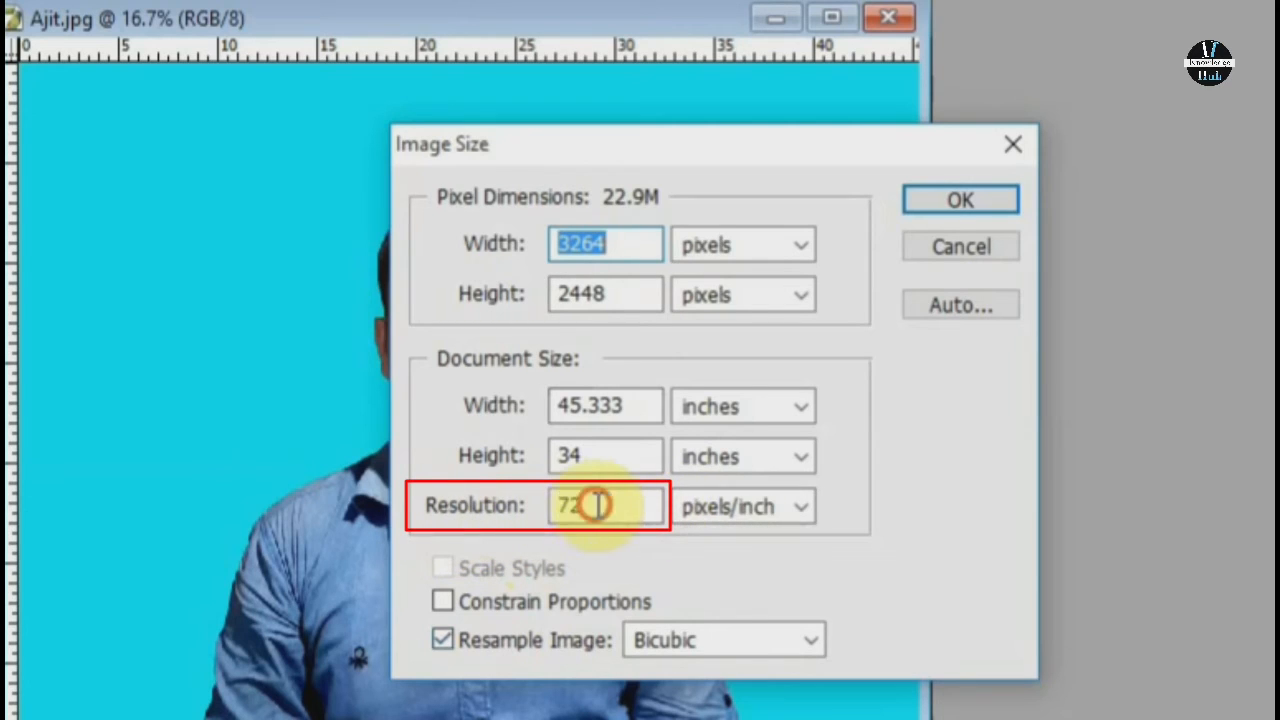
pyautogui.moveTo(591, 504); pyautogui.dragTo(526, 506)
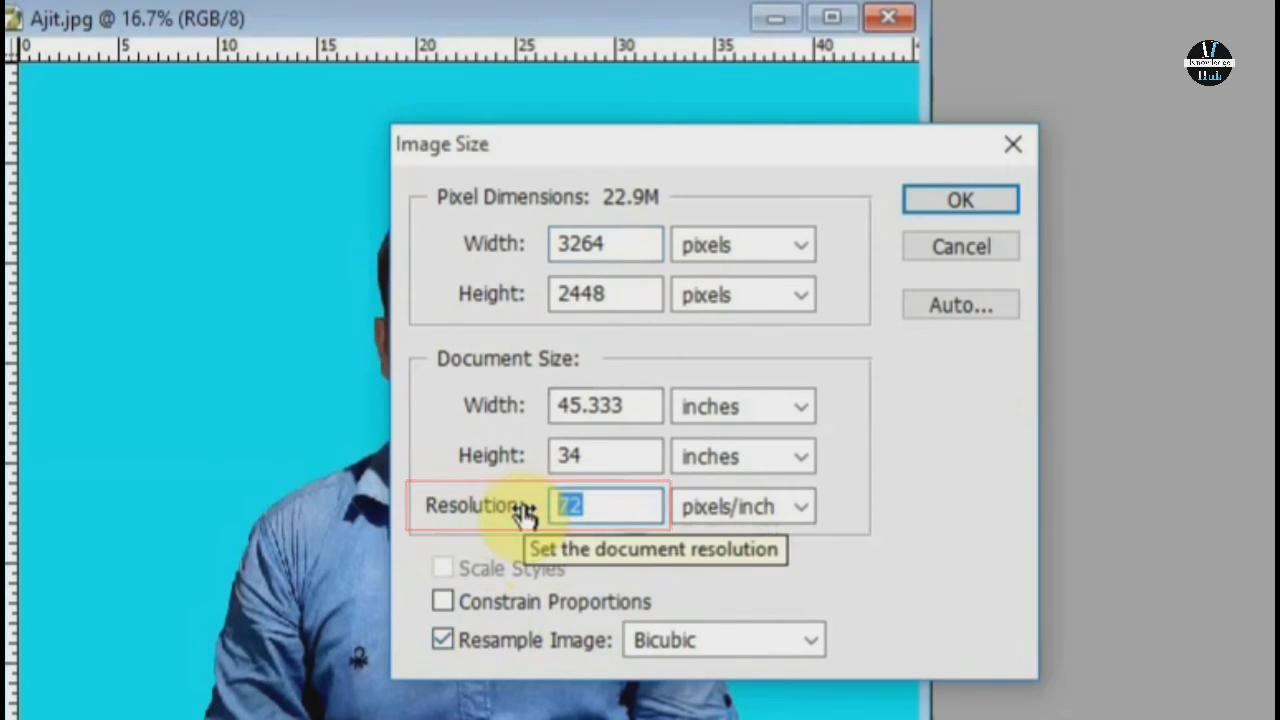
pyautogui.write('50')
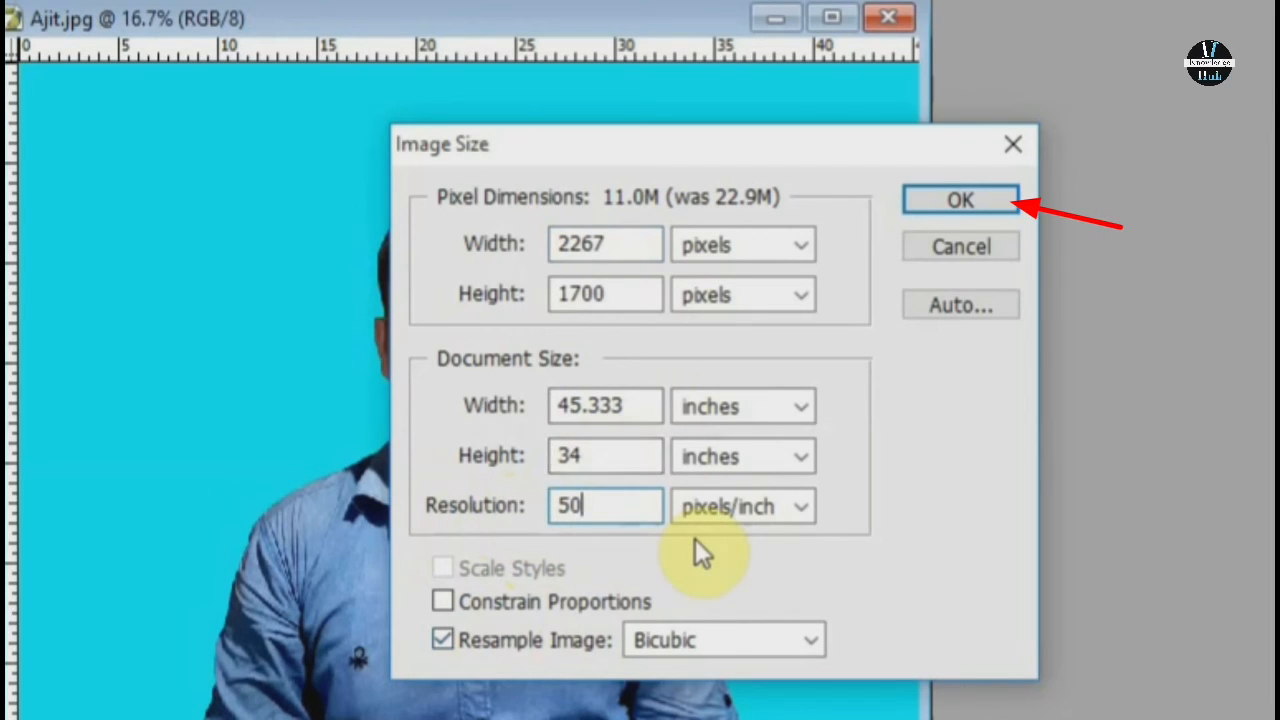
pyautogui.click(969, 206)
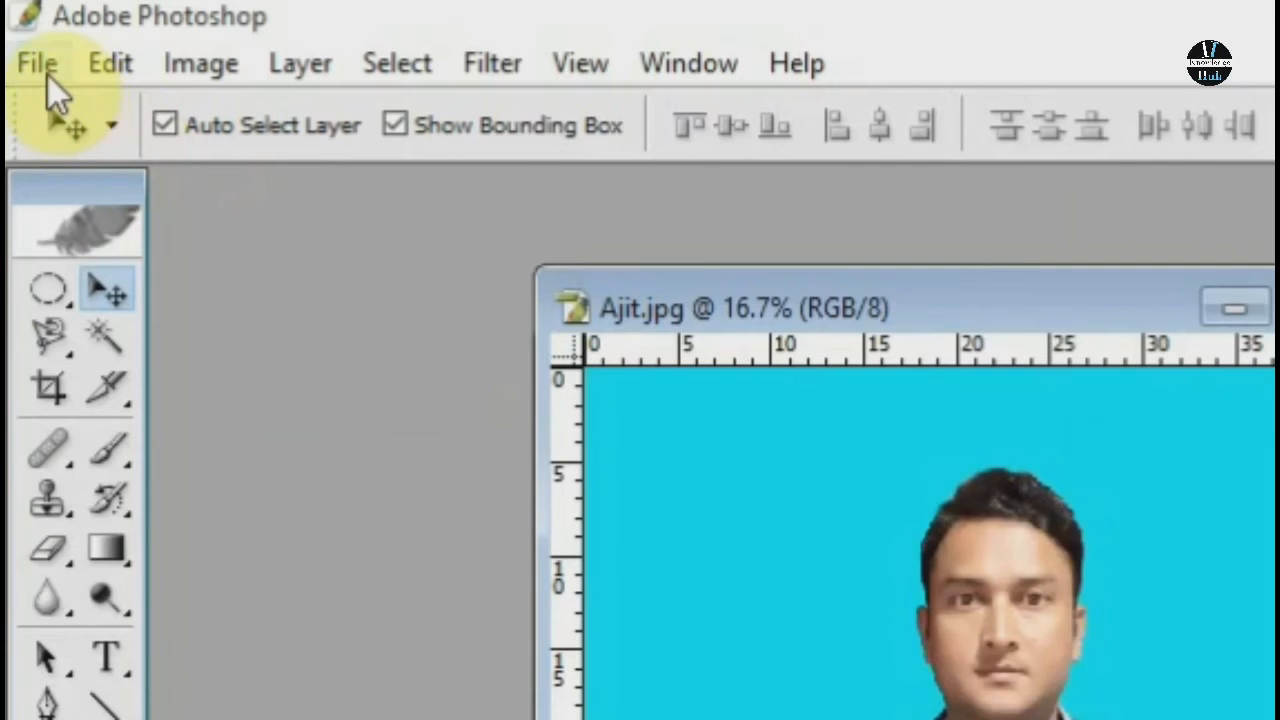
# - Save the portrait to the Desktop as a JPEG with "Photoshop Re50" in its file name at quality 10 (Maximum), and minimize Photoshop
pyautogui.click(20, 28)
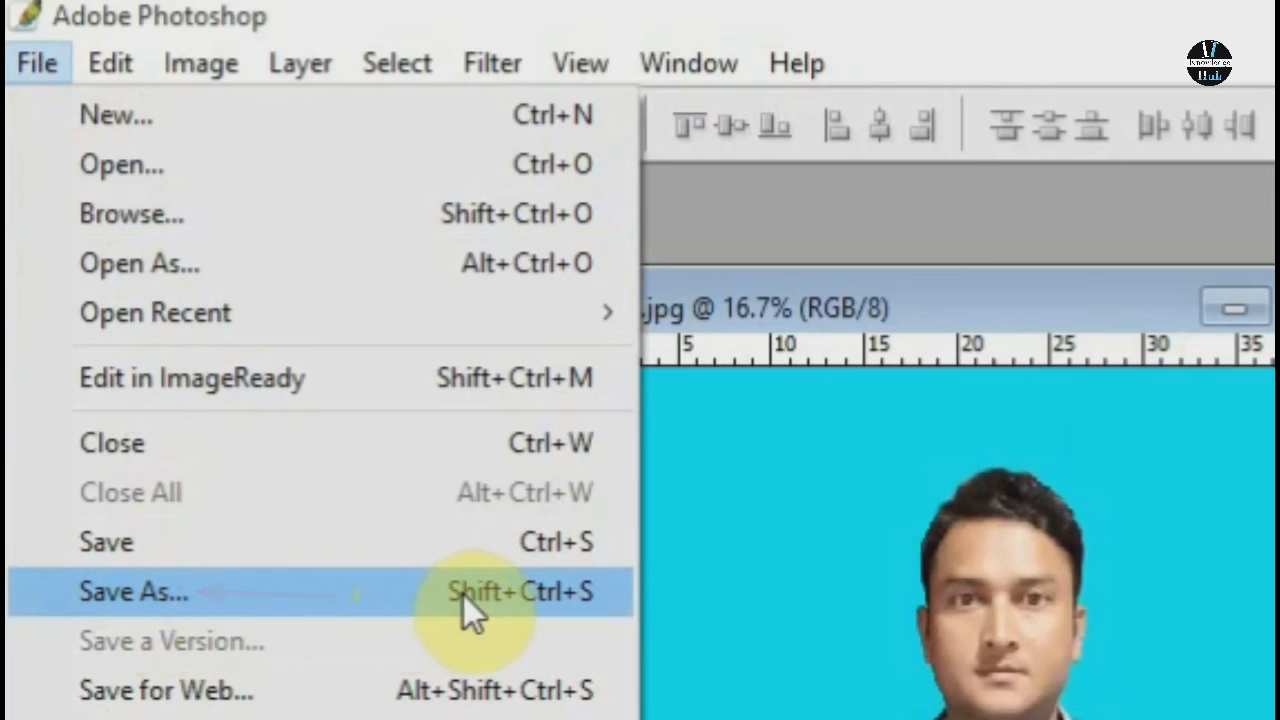
pyautogui.click(423, 595)
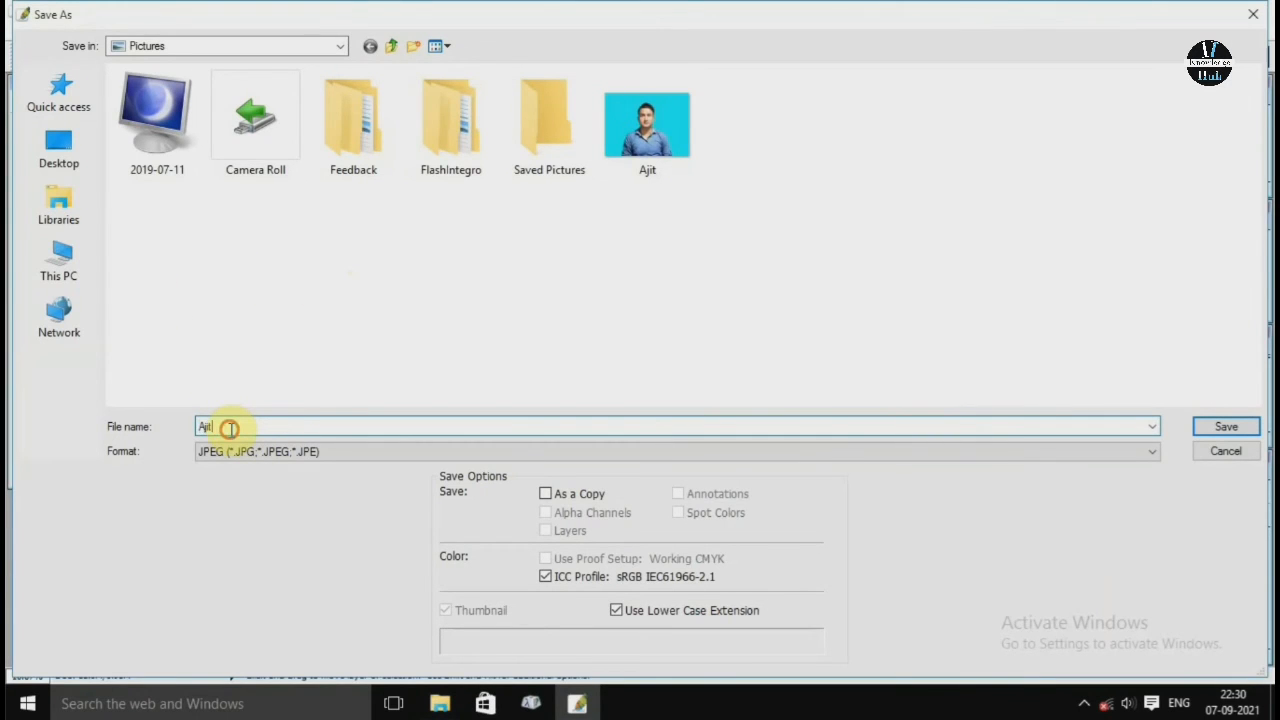
pyautogui.click(230, 428)
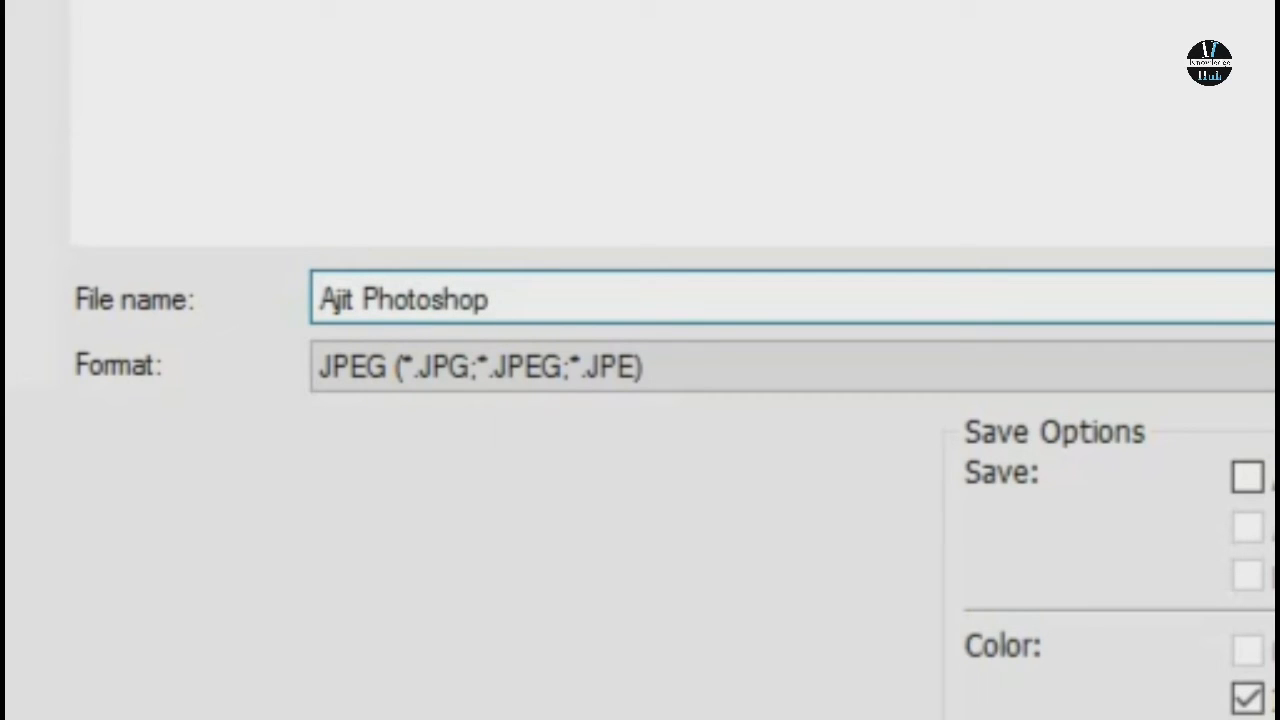
pyautogui.write('Photoshop')
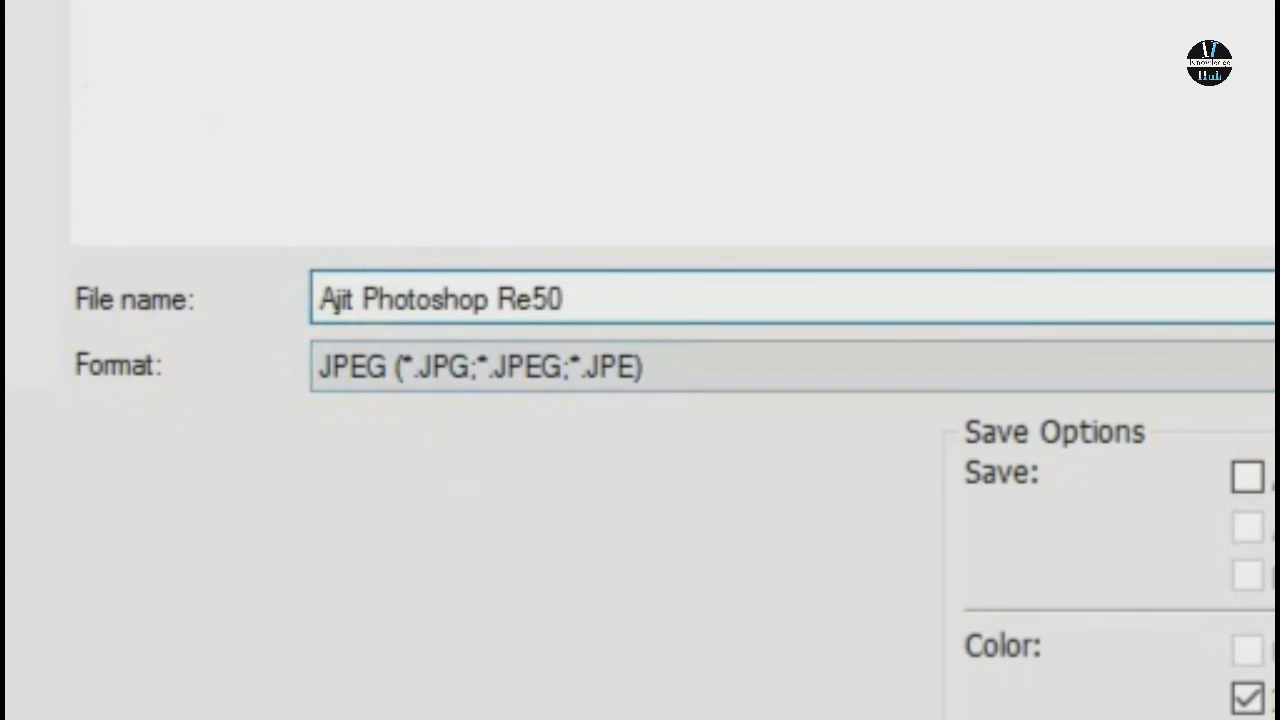
pyautogui.click(1265, 366)
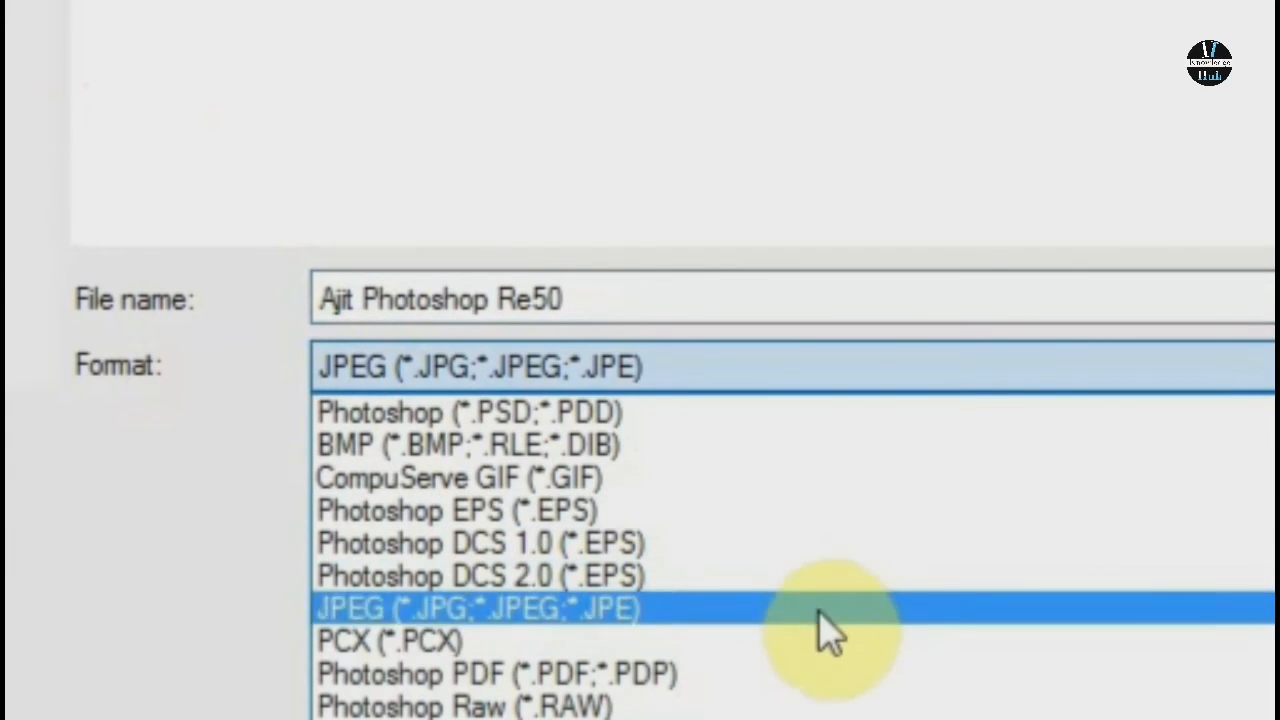
pyautogui.click(641, 370)
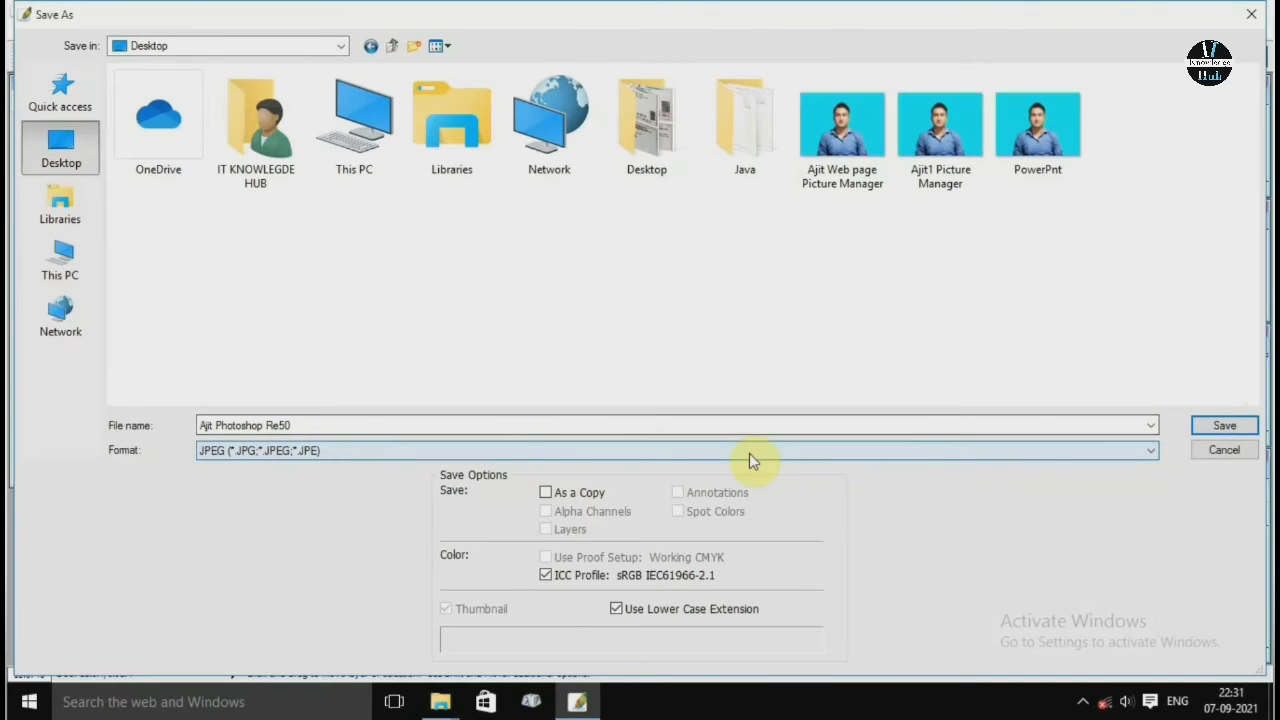
pyautogui.click(1222, 426)
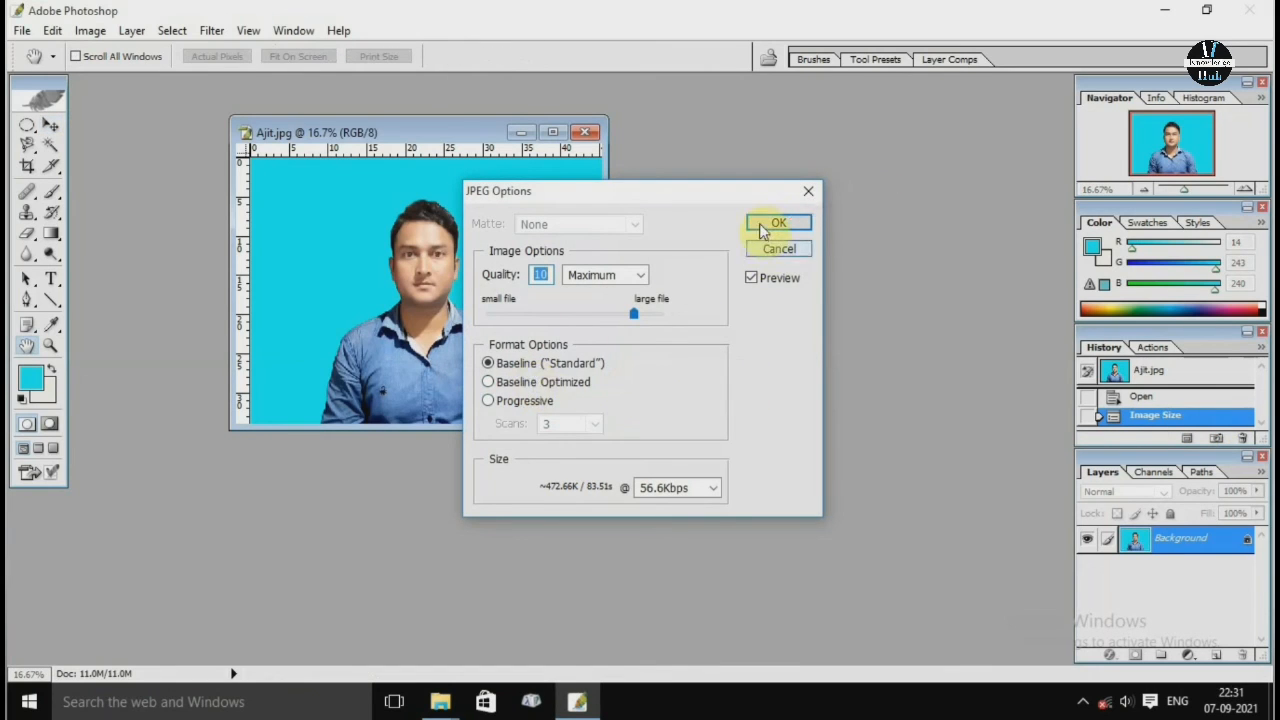
pyautogui.click(762, 227)
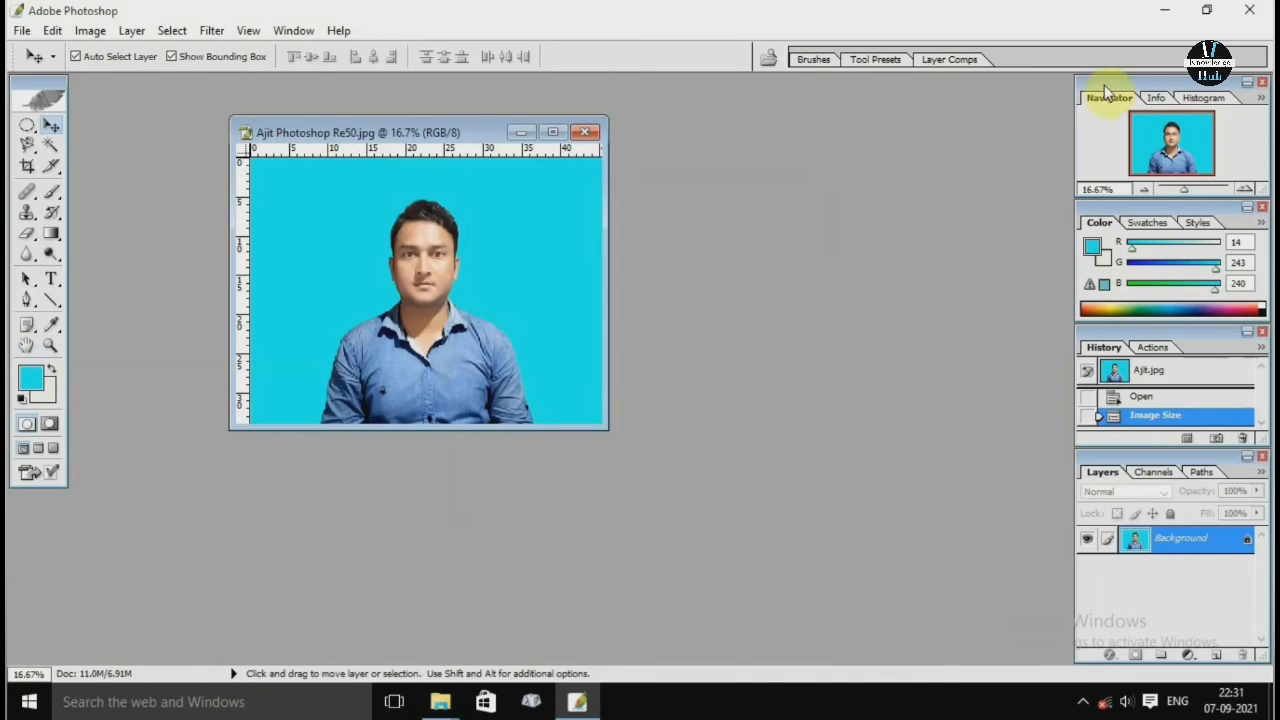
pyautogui.click(1159, 12)
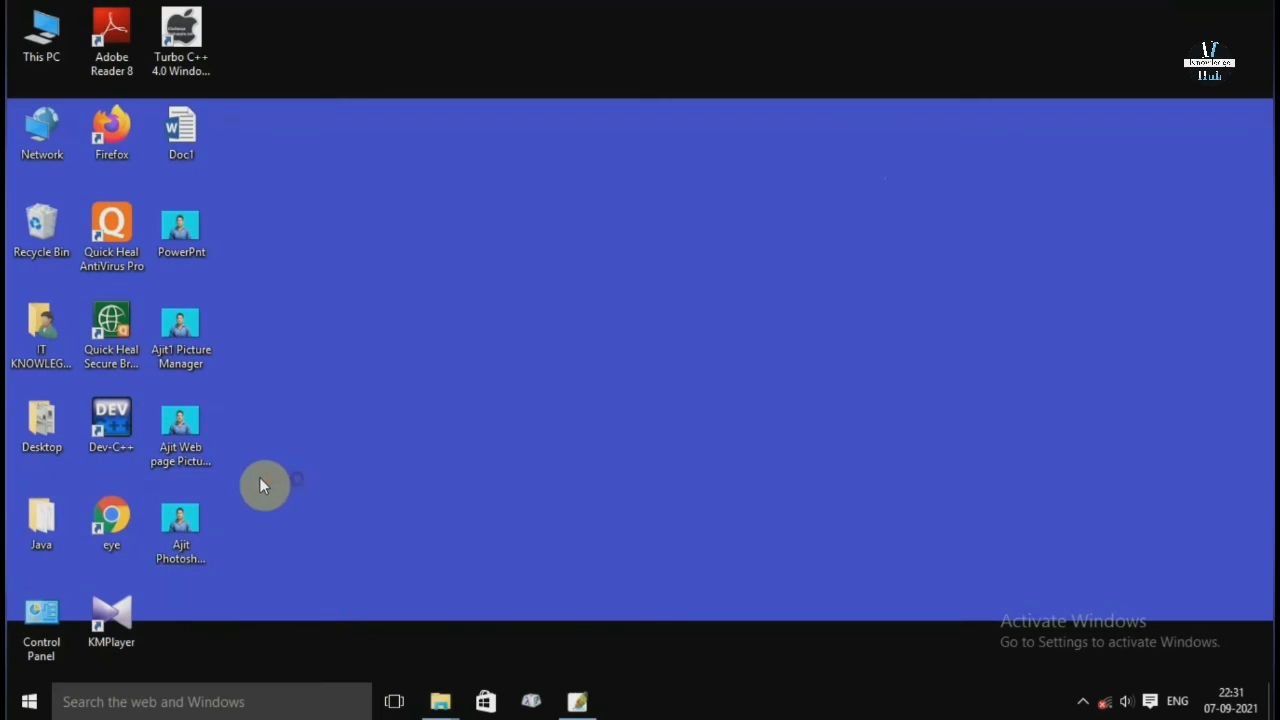
# - Check the file size of the desktop JPEG saved as "Photoshop Re50" in its properties, and close them
pyautogui.rightClick(184, 540)
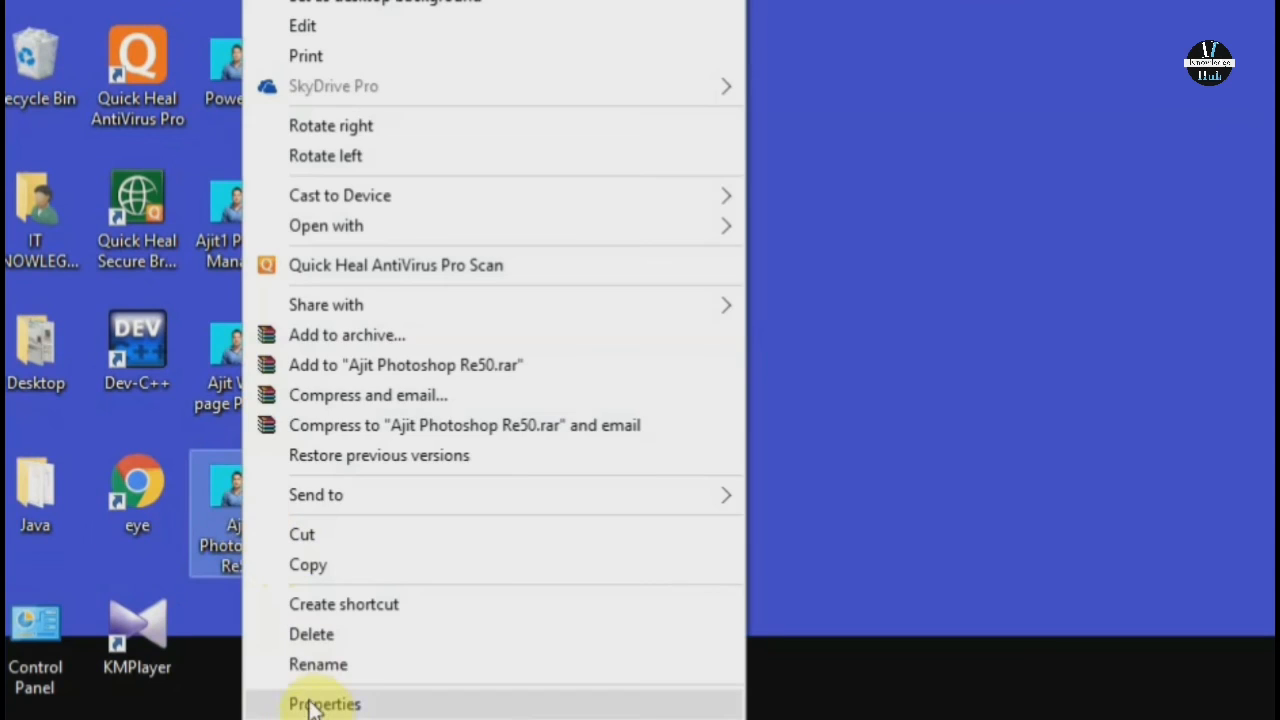
pyautogui.click(223, 660)
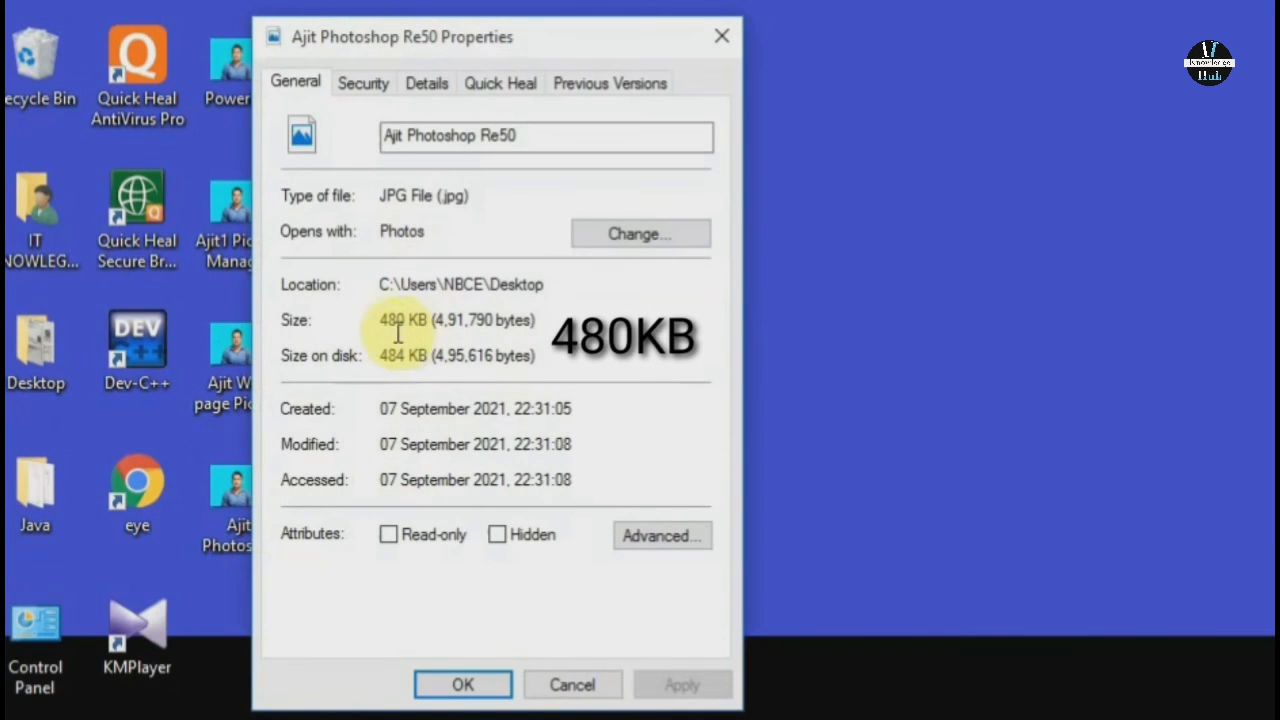
pyautogui.click(722, 36)
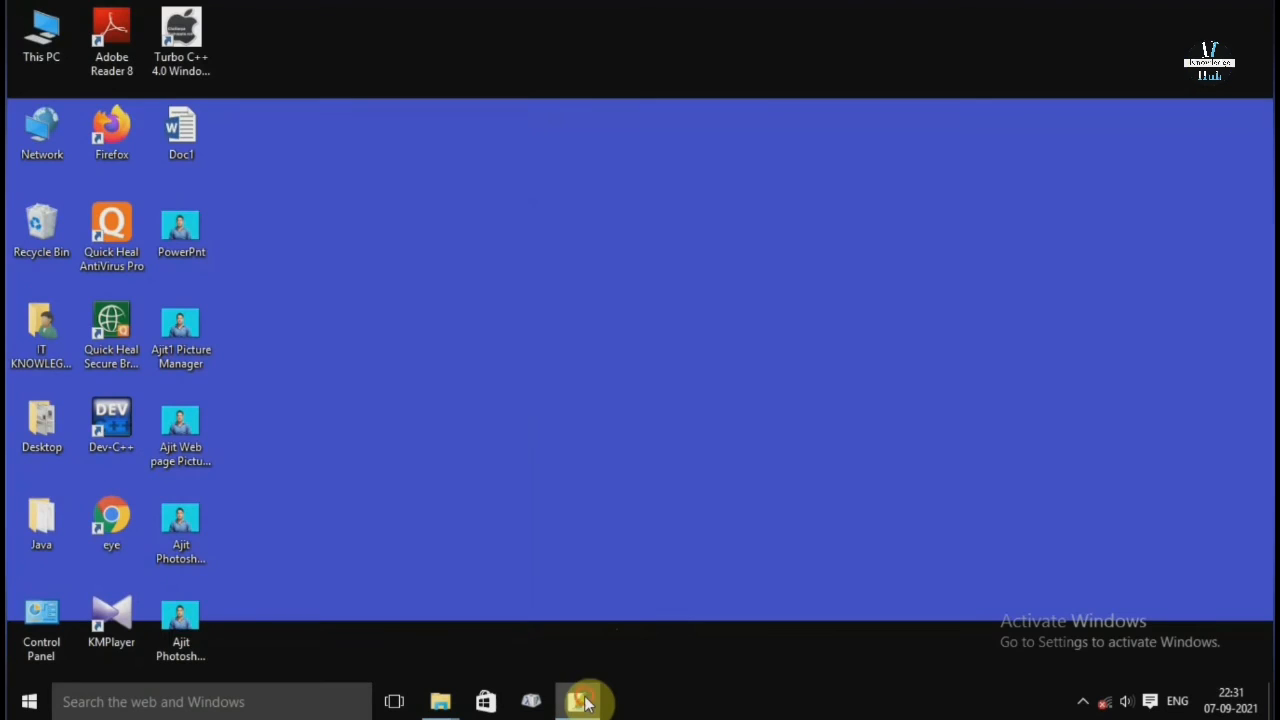
# - Return to Photoshop and set the portrait's image resolution to 10 pixels/inch
pyautogui.click(580, 702)
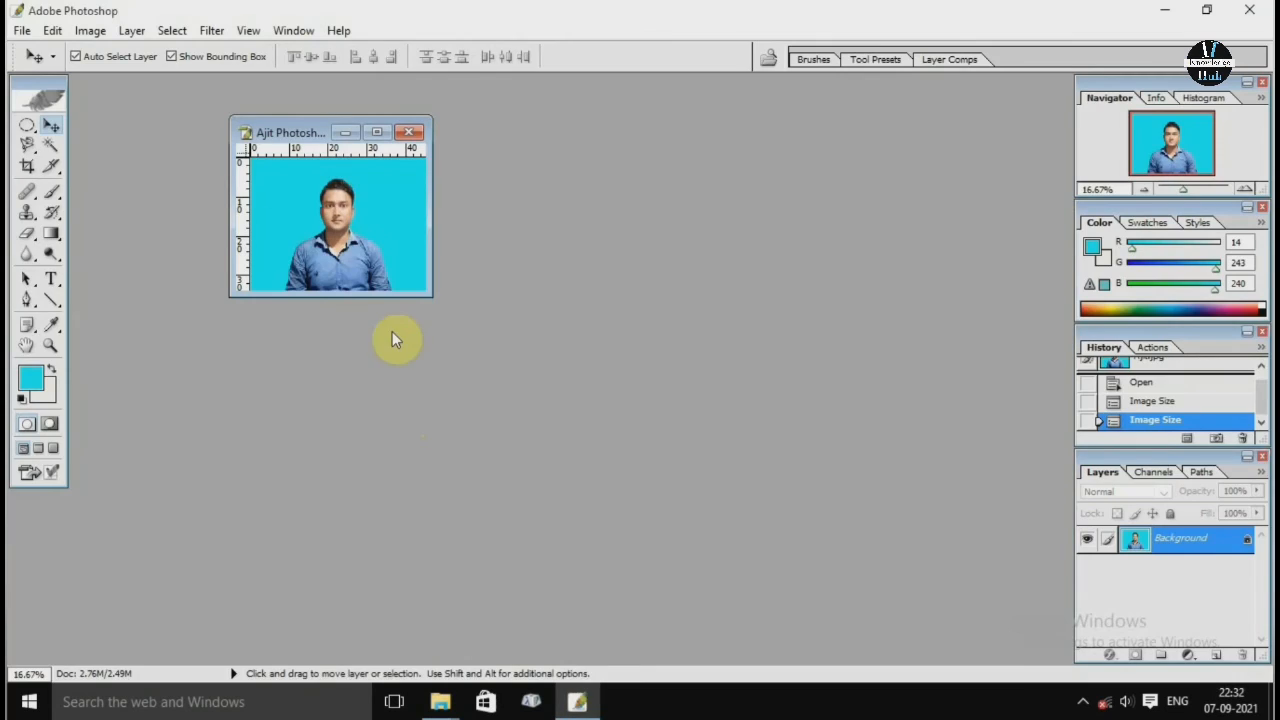
pyautogui.click(22, 30)
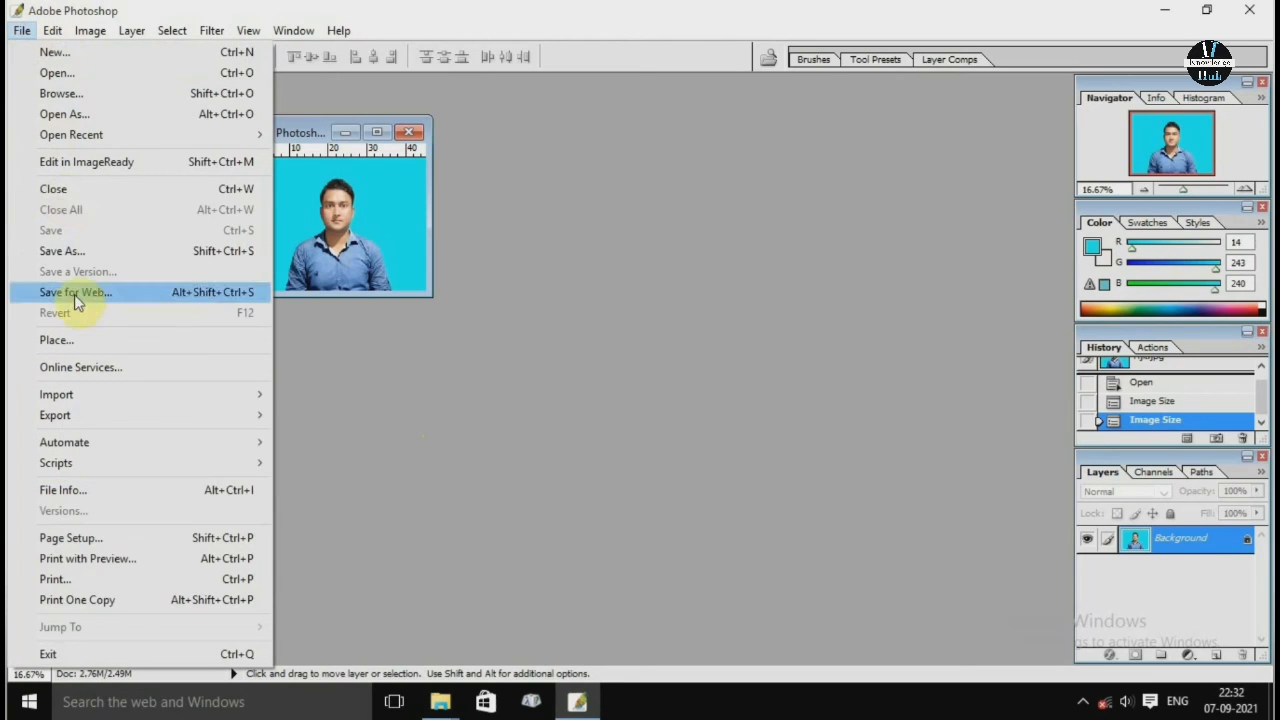
pyautogui.moveTo(90, 30)
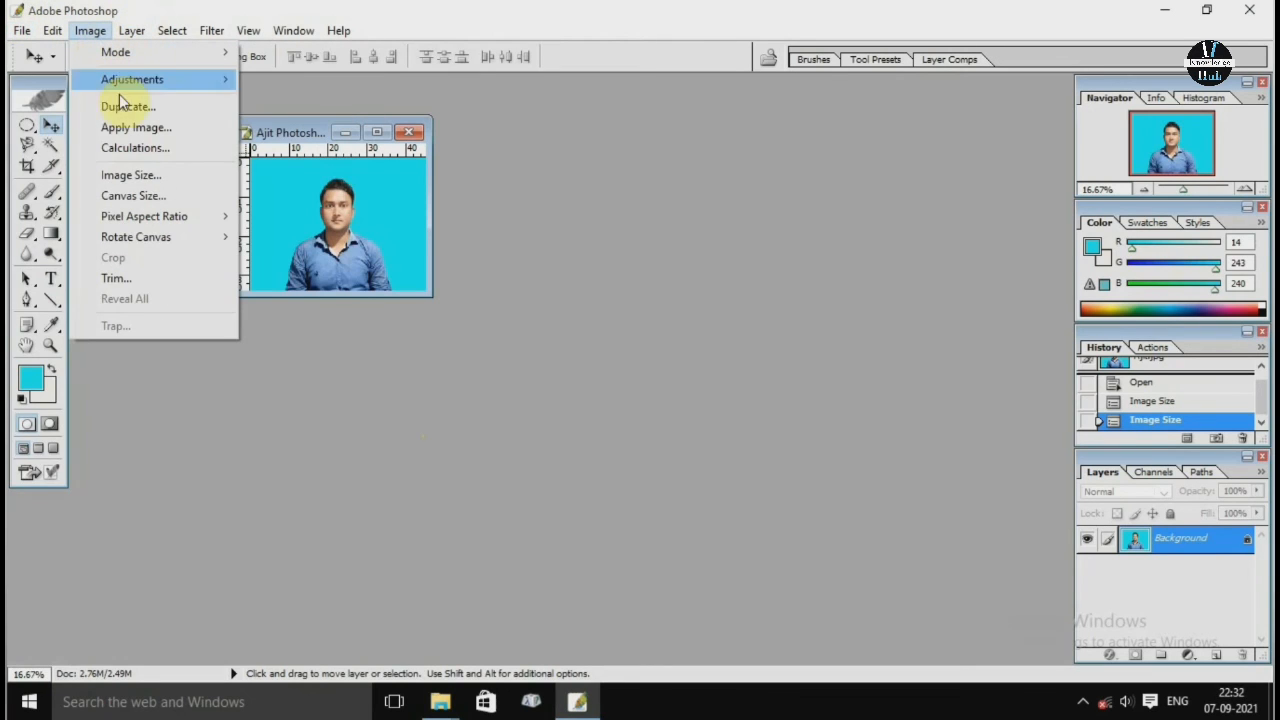
pyautogui.click(130, 178)
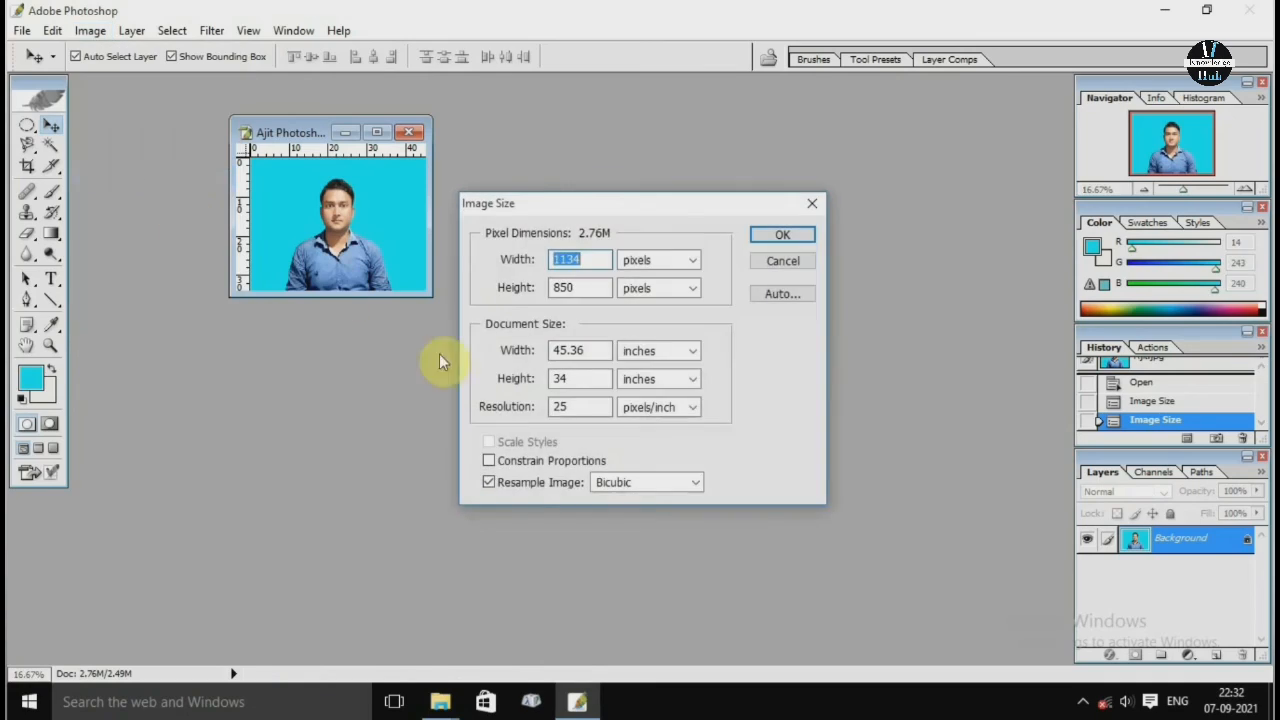
pyautogui.moveTo(578, 408); pyautogui.dragTo(518, 408)
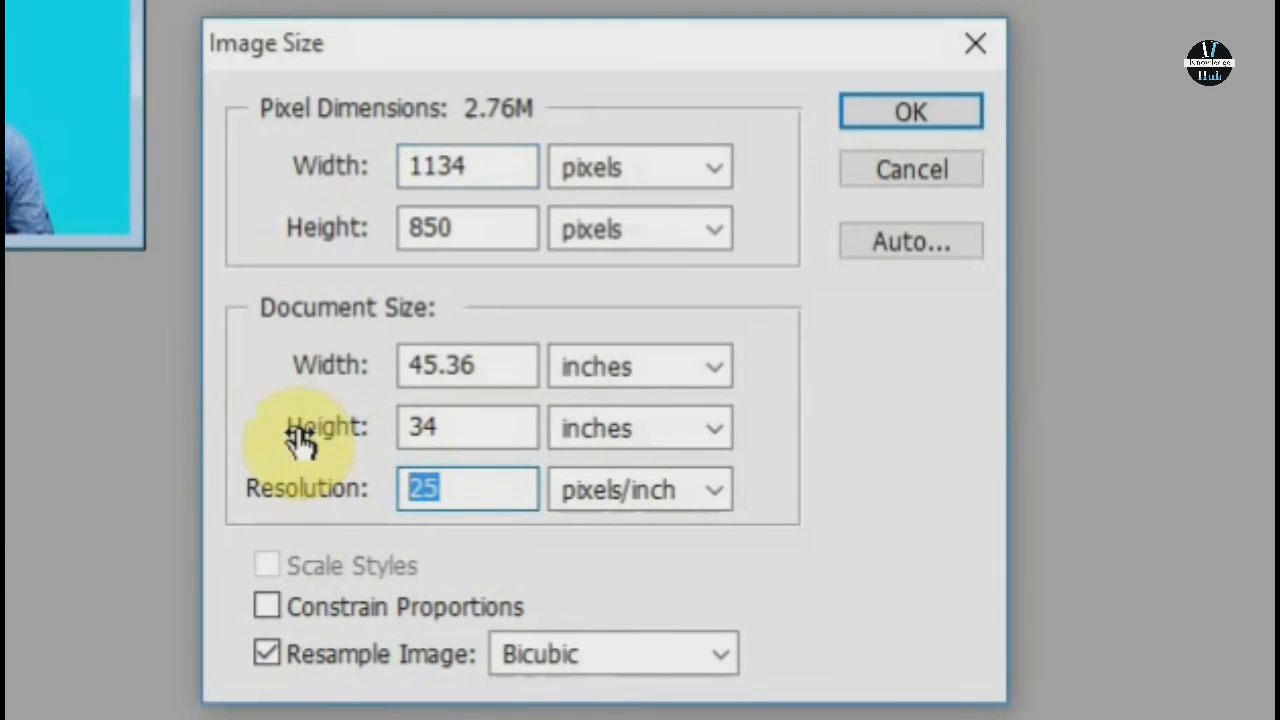
pyautogui.write('10')
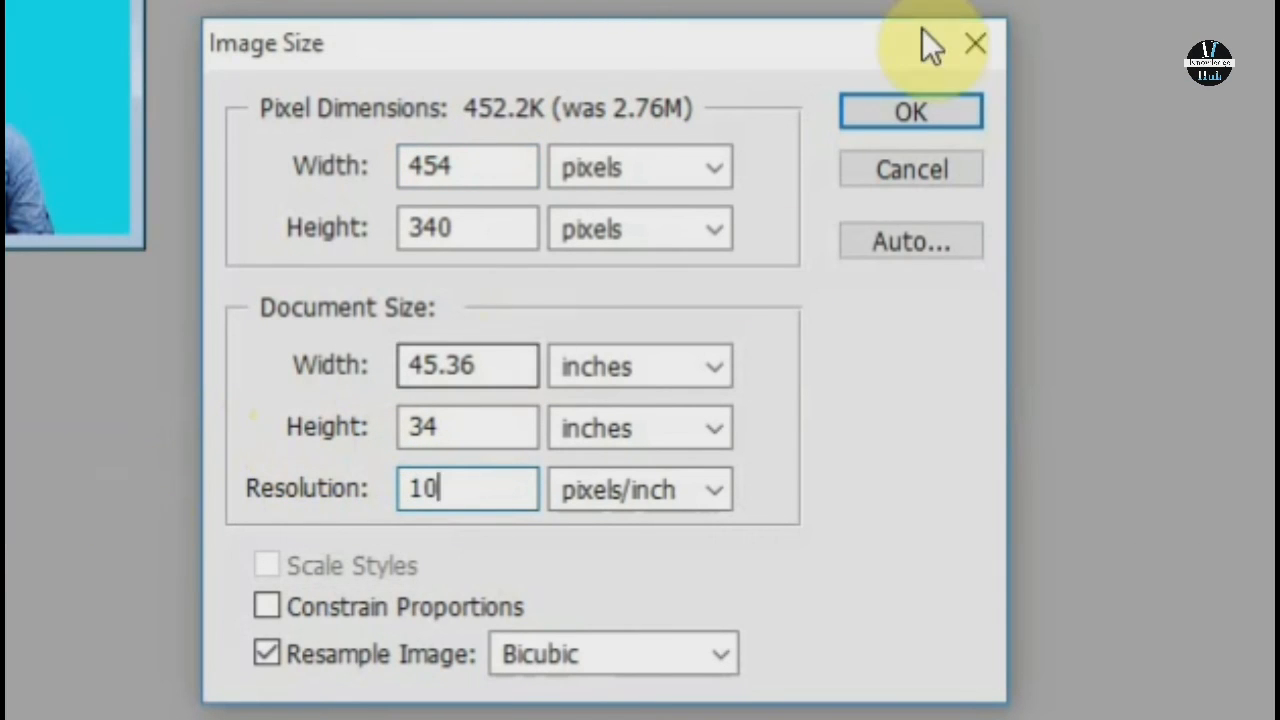
pyautogui.click(911, 118)
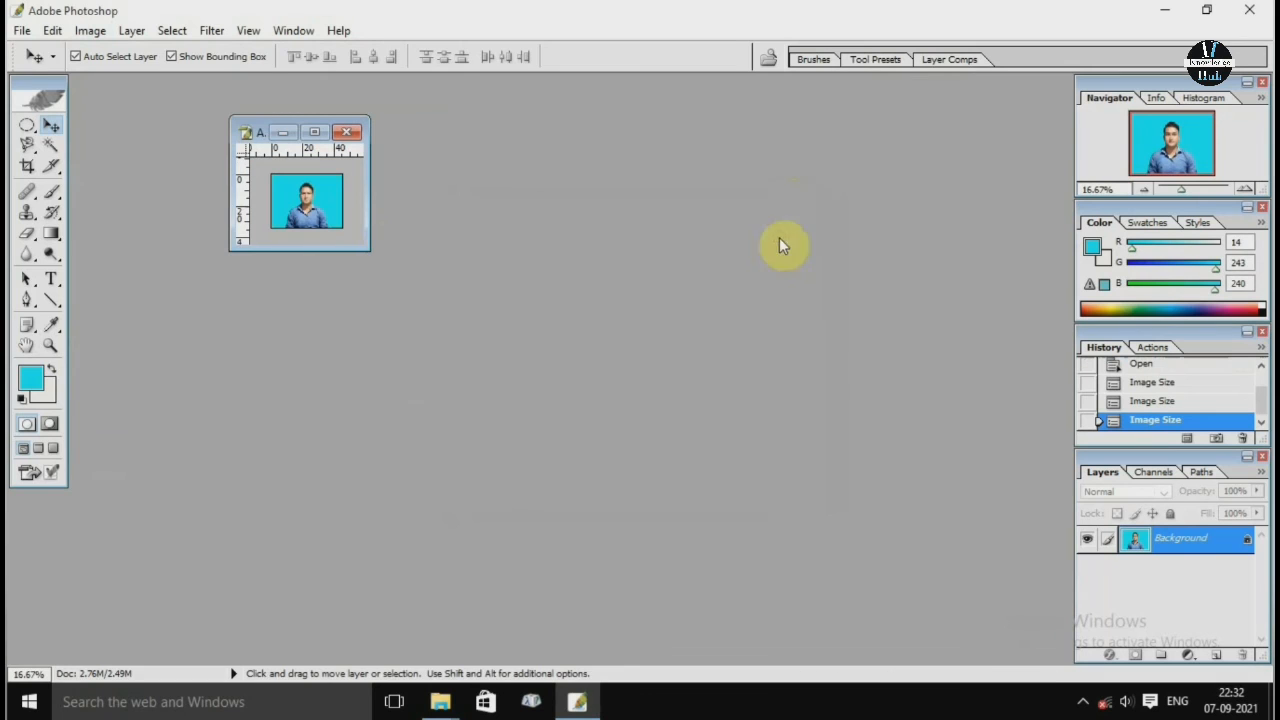
# - Save the portrait to the Desktop as a JPEG with "Photoshop Re10" in its file name at quality 10 (Maximum), and minimize Photoshop
pyautogui.click(21, 30)
pyautogui.click(50, 251)
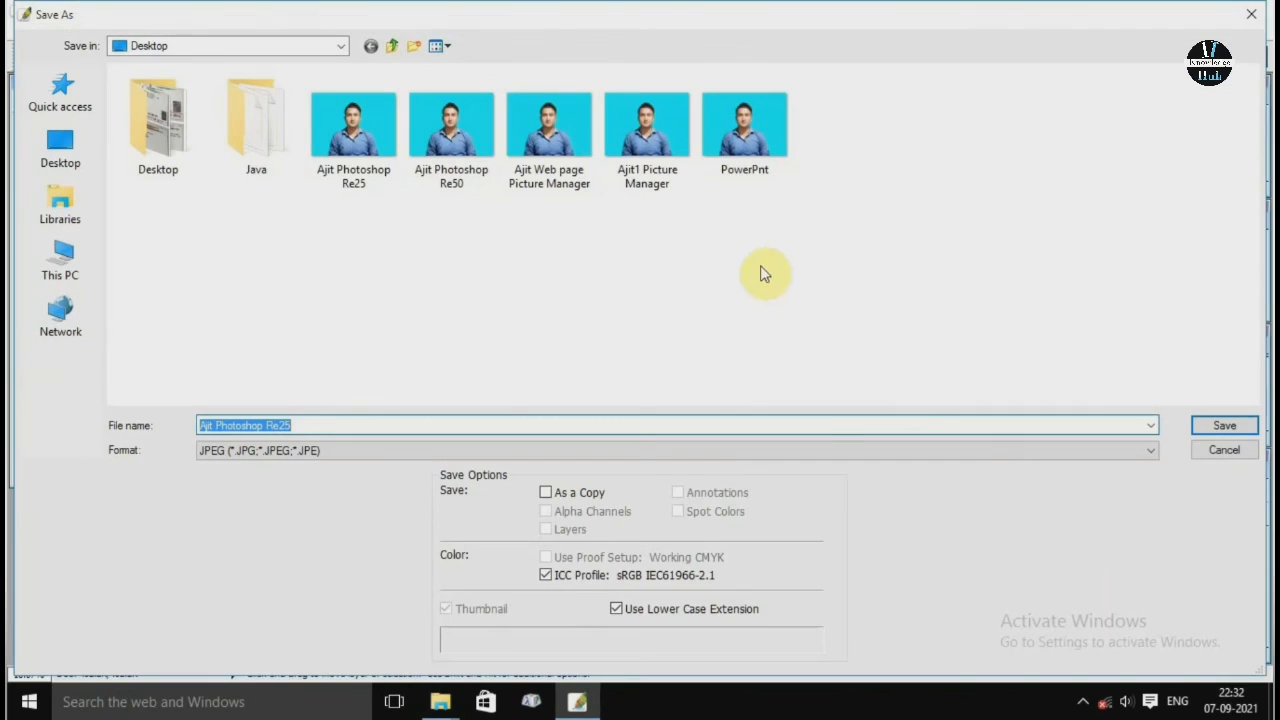
pyautogui.press('BackSpace')
pyautogui.press('BackSpace')
pyautogui.write('10')
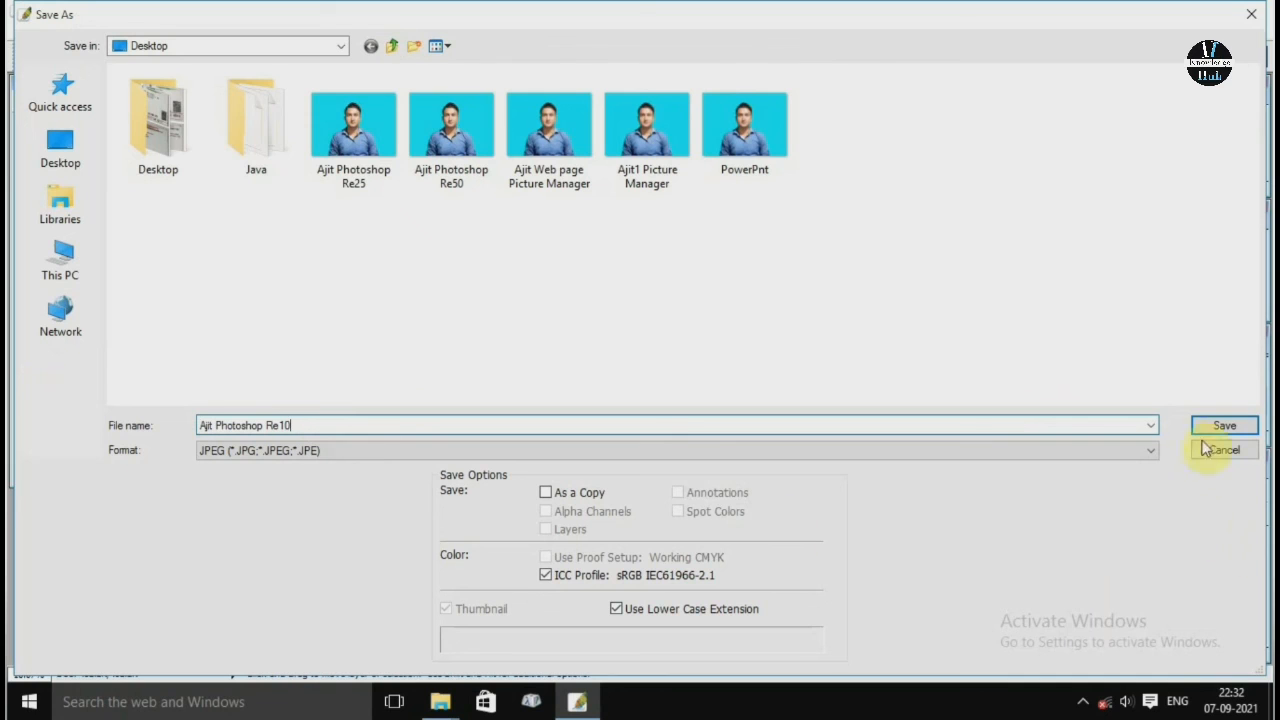
pyautogui.click(1222, 426)
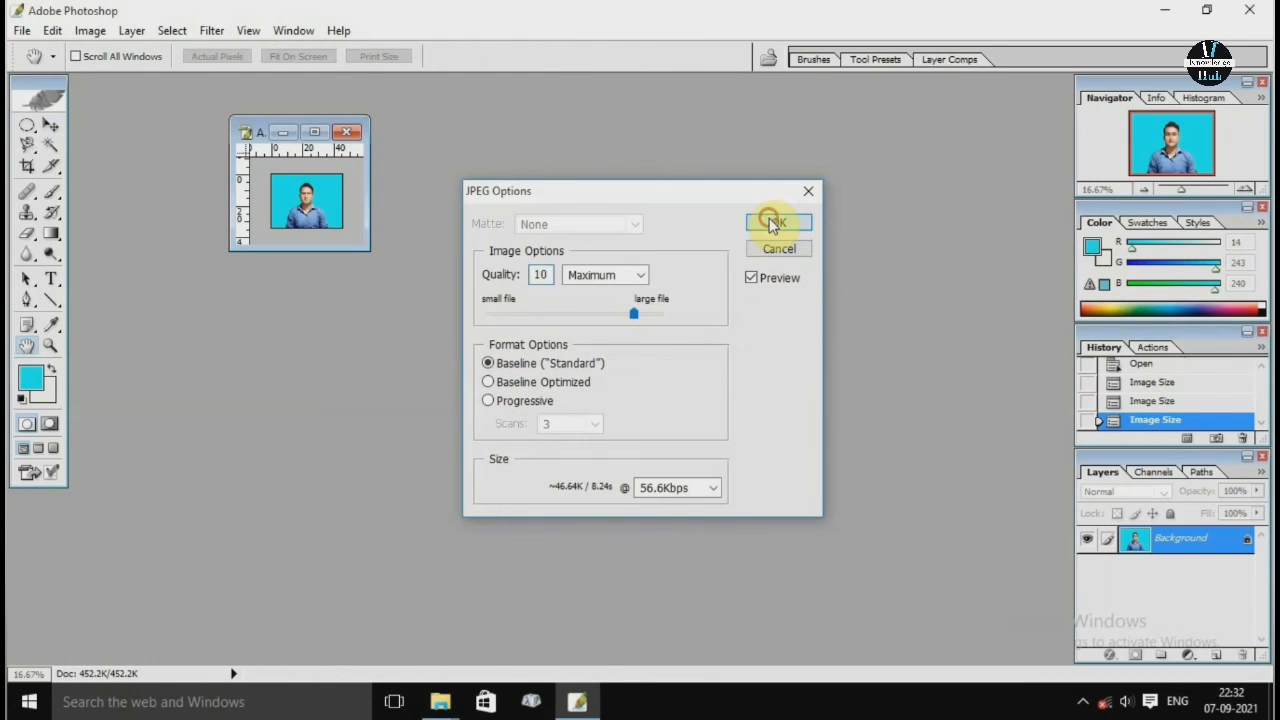
pyautogui.click(773, 224)
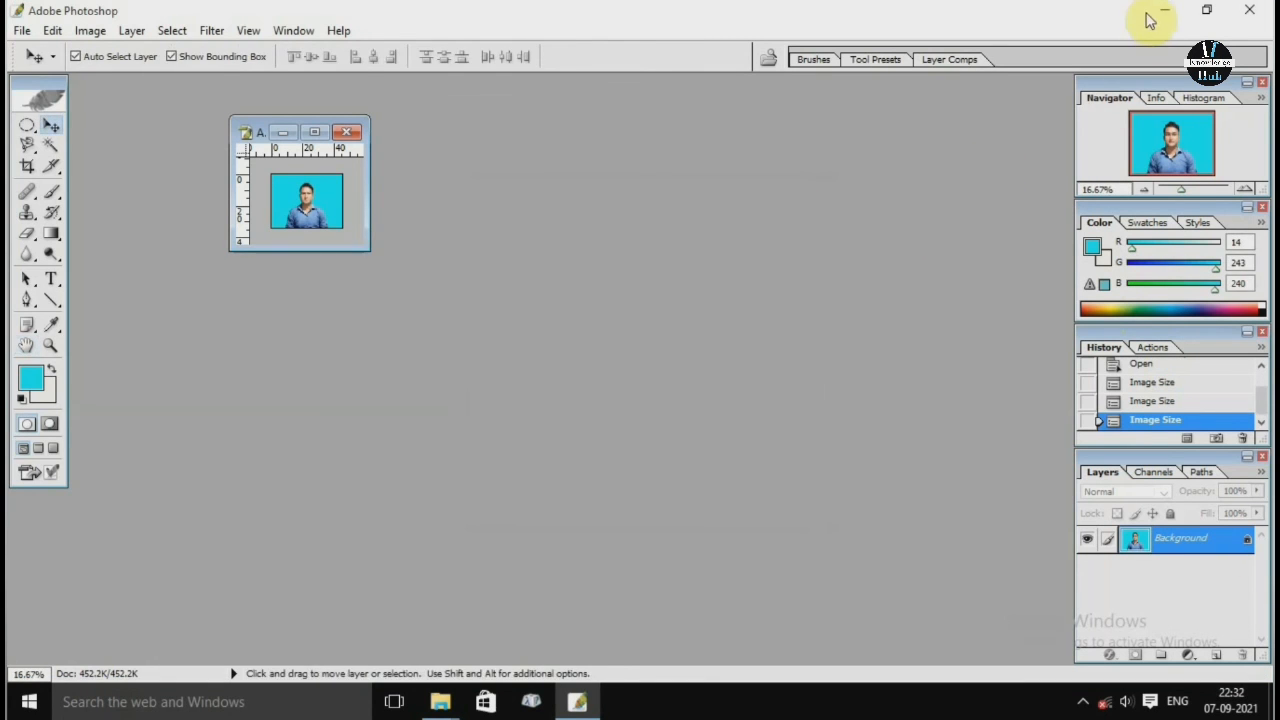
pyautogui.click(1165, 10)
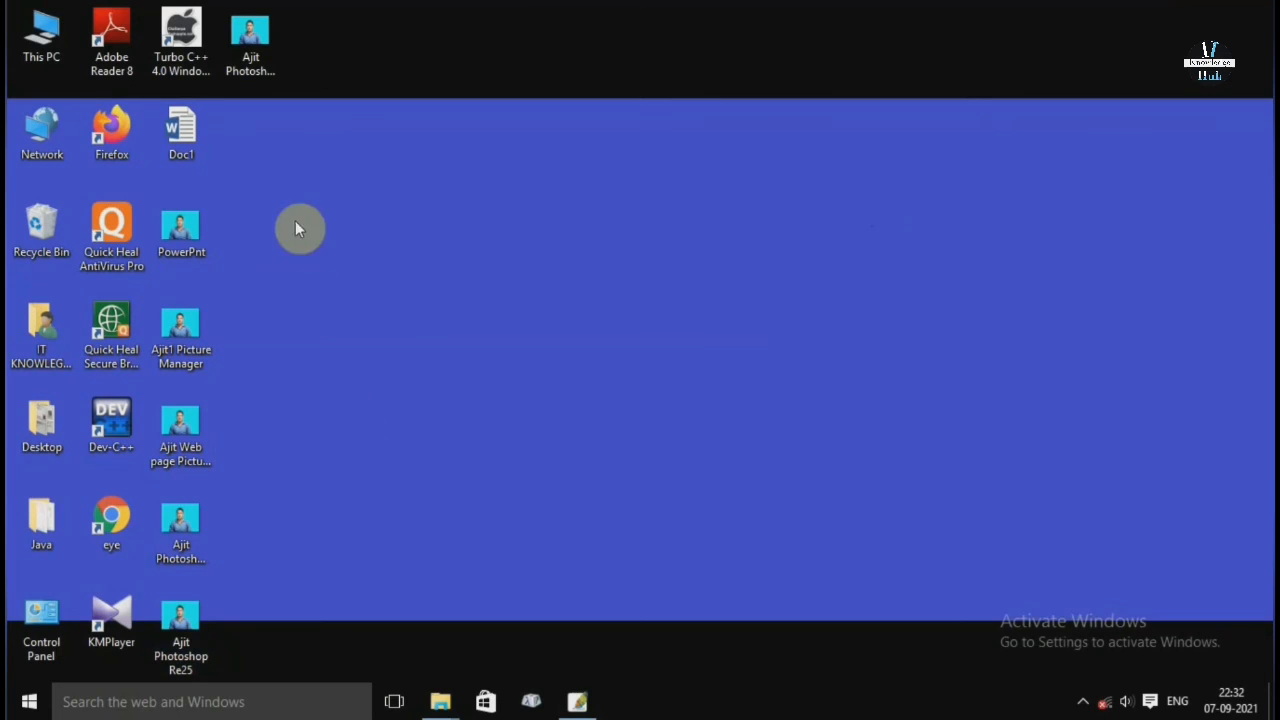
# - Check the file size of the desktop JPEG saved as "Photoshop Re10" in its properties, and close them
pyautogui.click(250, 35)
pyautogui.rightClick(249, 30)
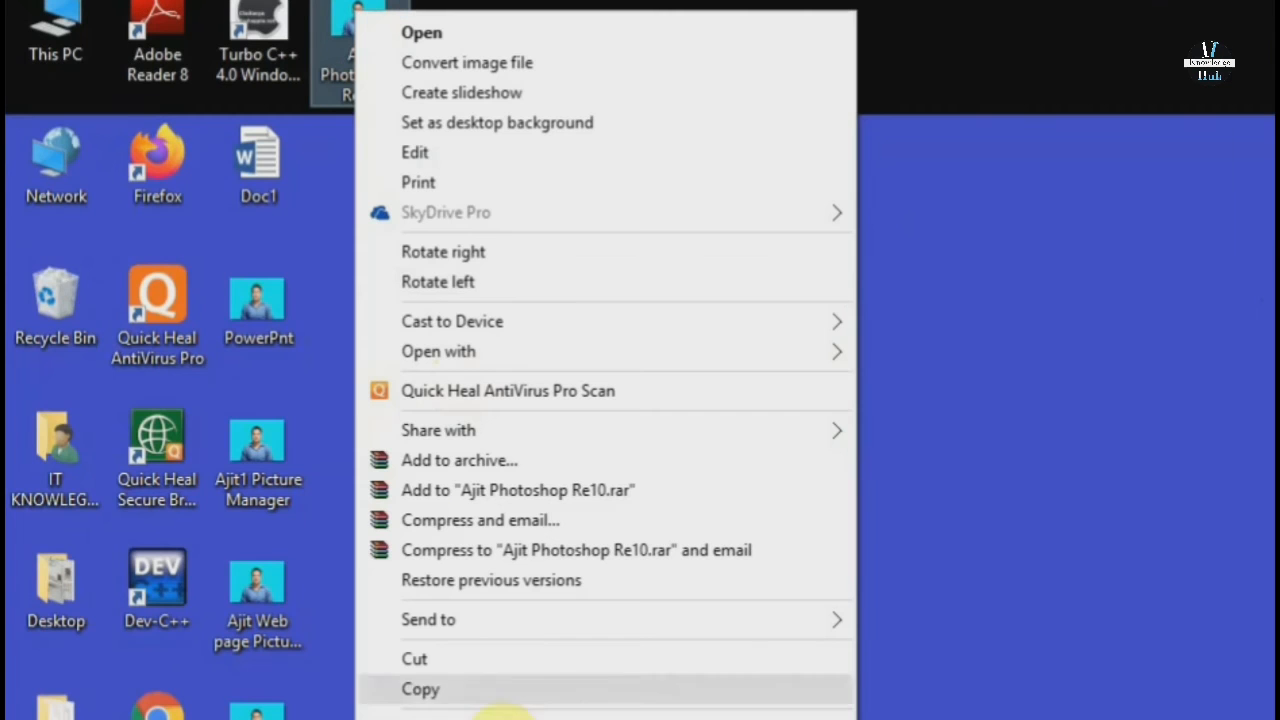
pyautogui.press('r')
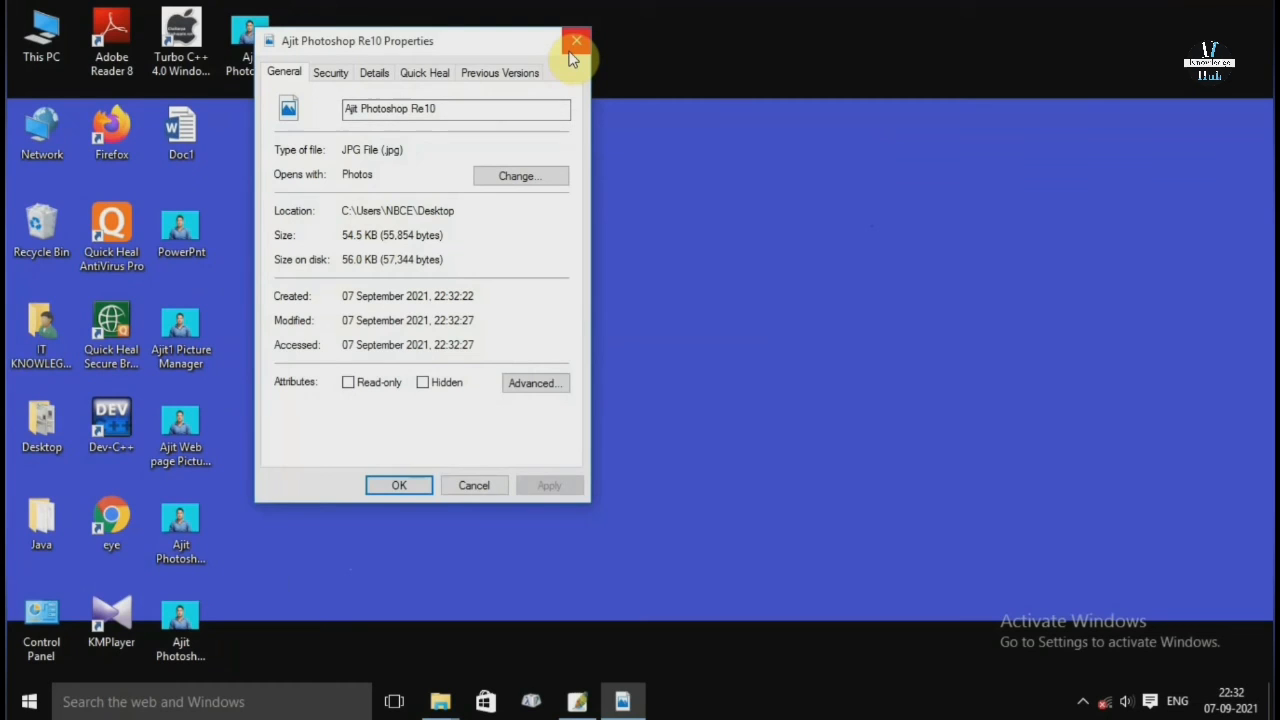
pyautogui.click(832, 30)
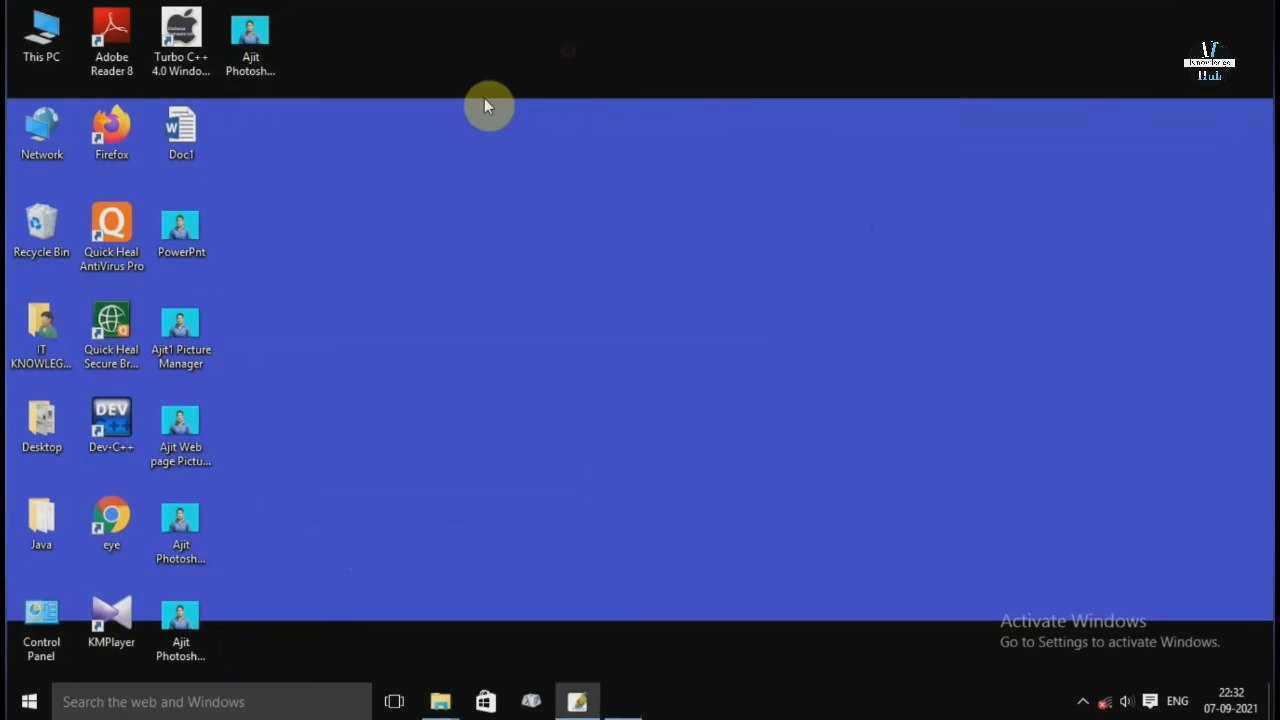
# - Open the "Photoshop Re10" portrait in Photos, inspect its quality at different zoom levels, and close the viewer
pyautogui.doubleClick(248, 40)
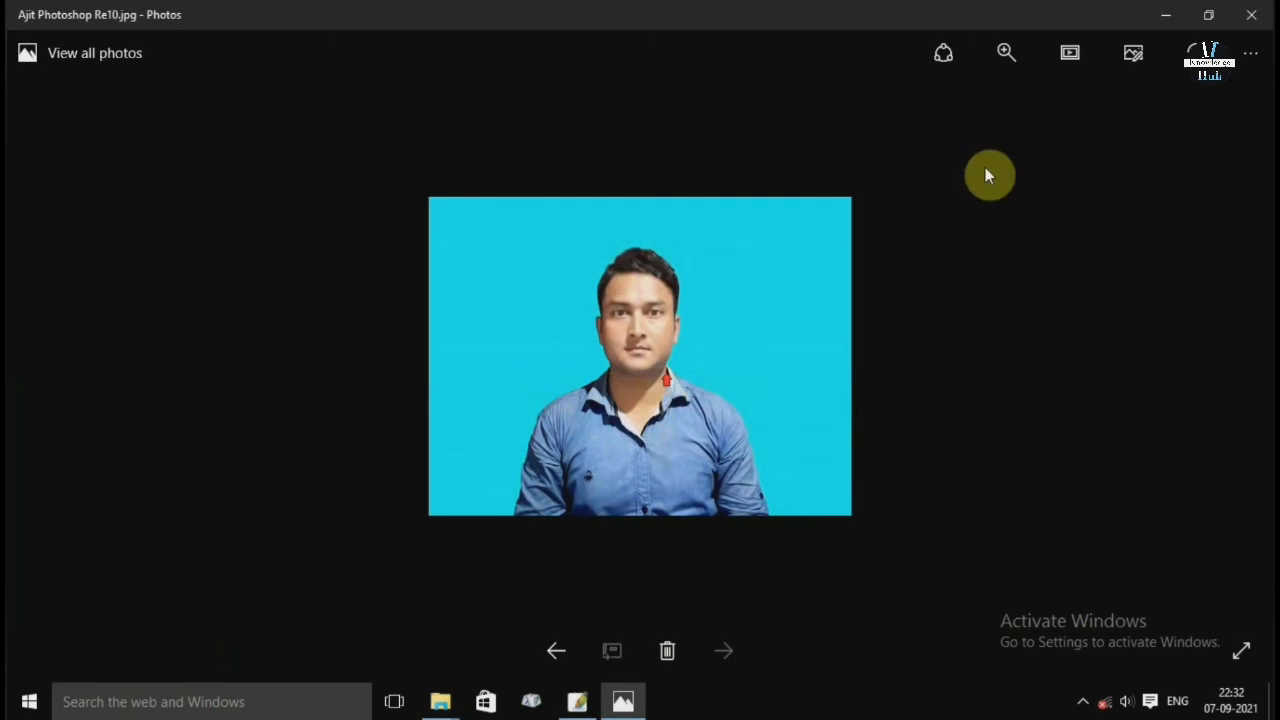
pyautogui.click(1008, 53)
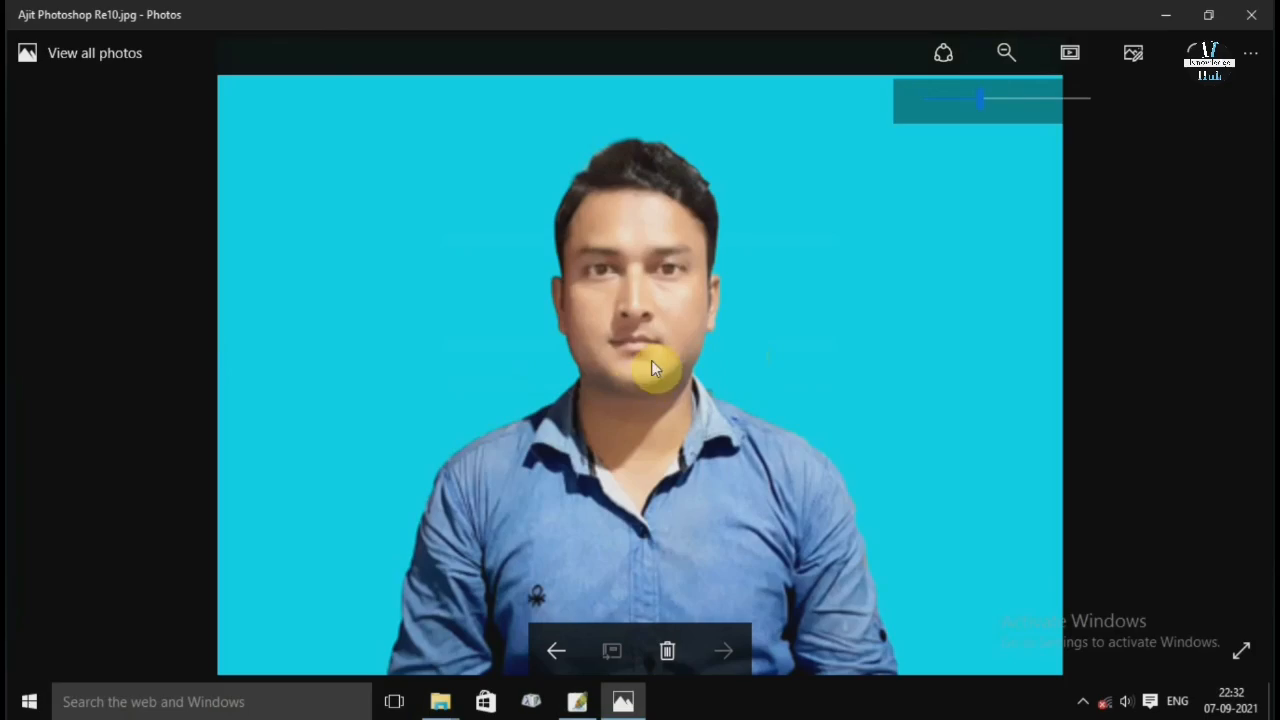
pyautogui.moveTo(986, 95); pyautogui.dragTo(955, 97)
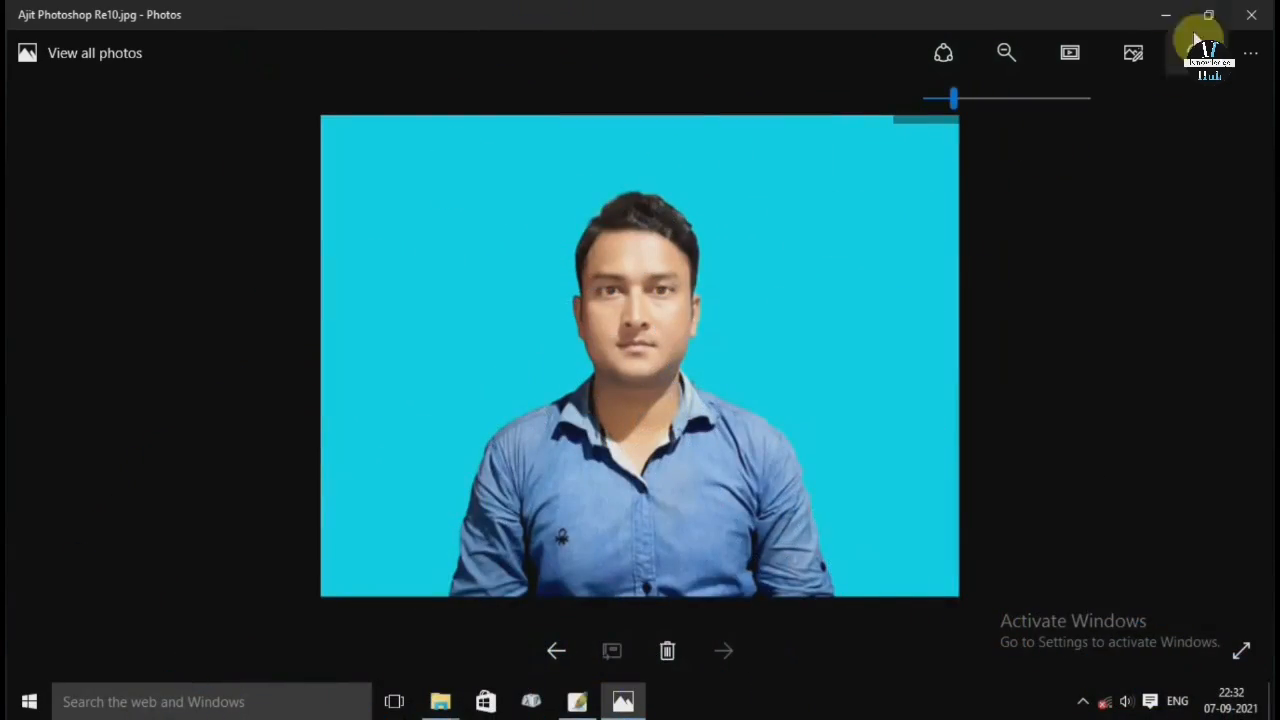
pyautogui.click(1251, 14)
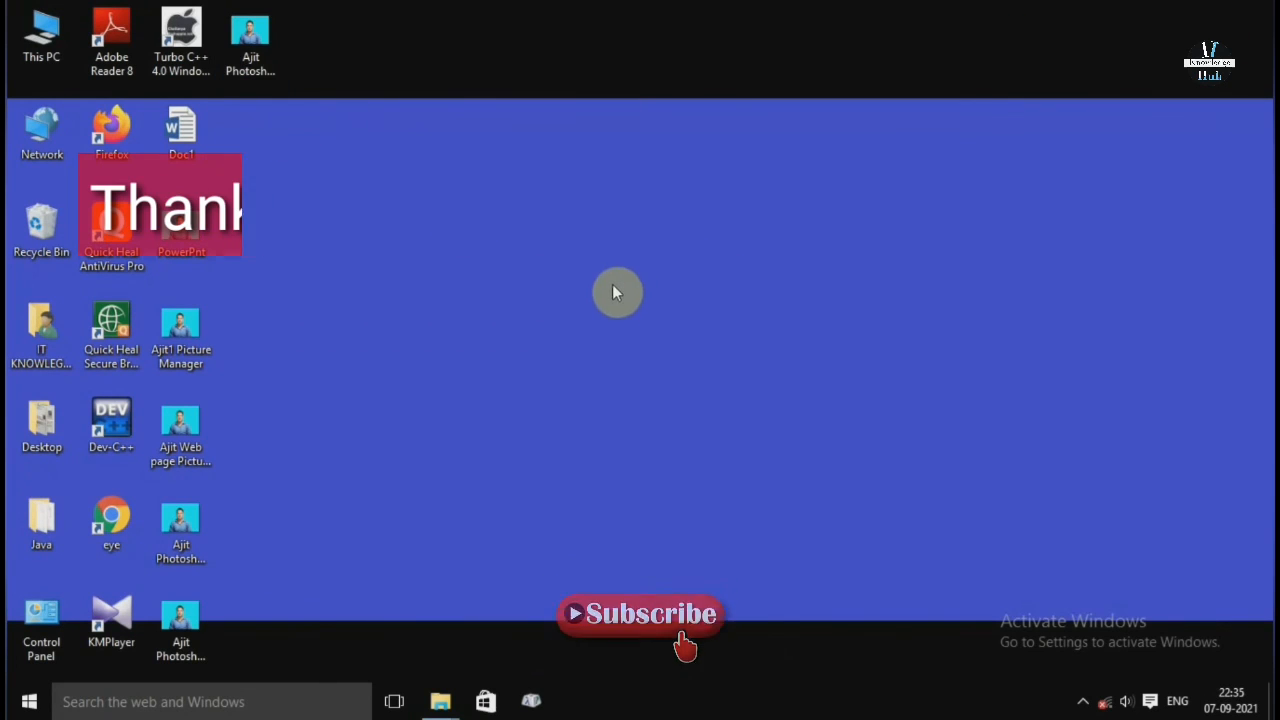
pyautogui.rightClick(612, 287)
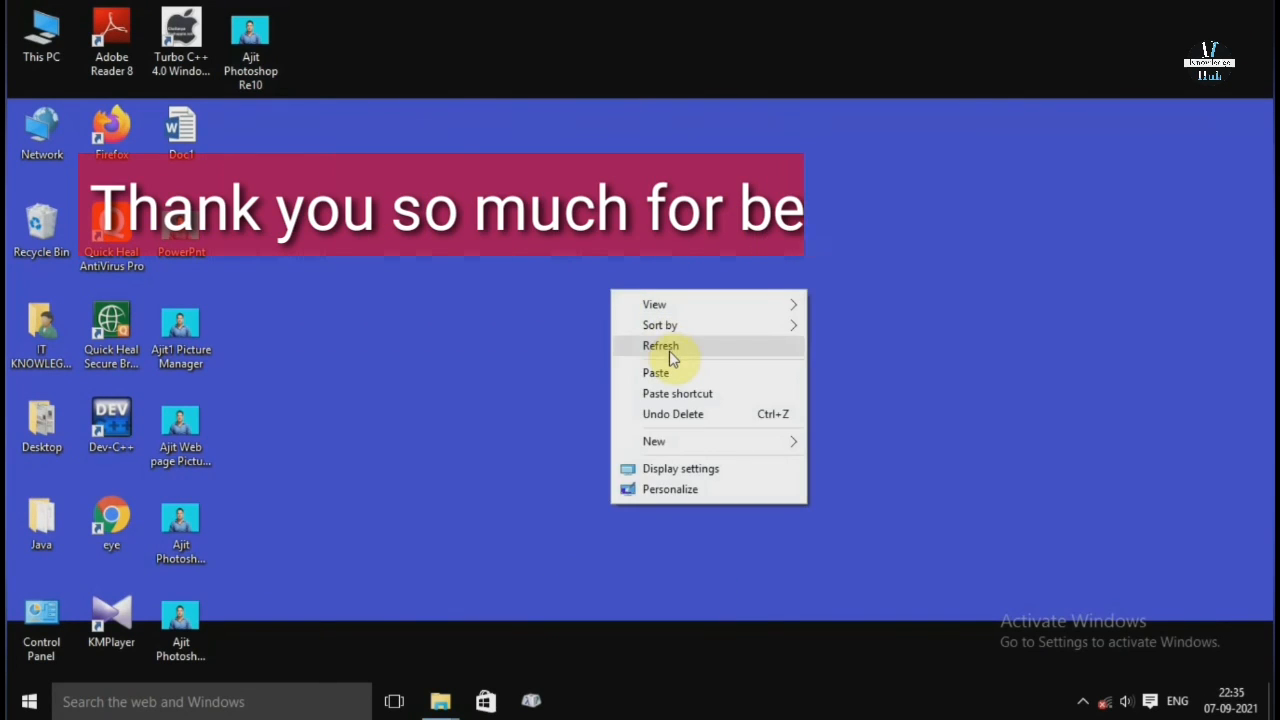